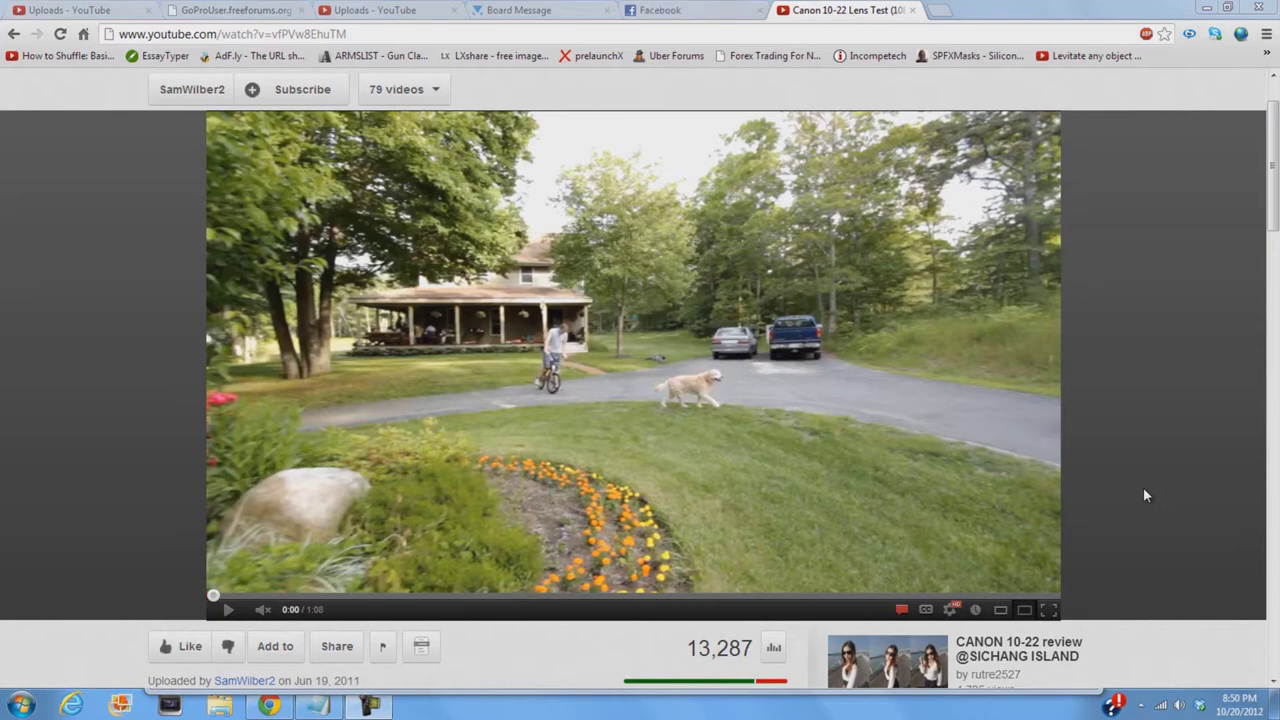
# Step: Play the Canon 10-22 lens test video from the start and pause it at 0:24
pyautogui.click(1041, 475)
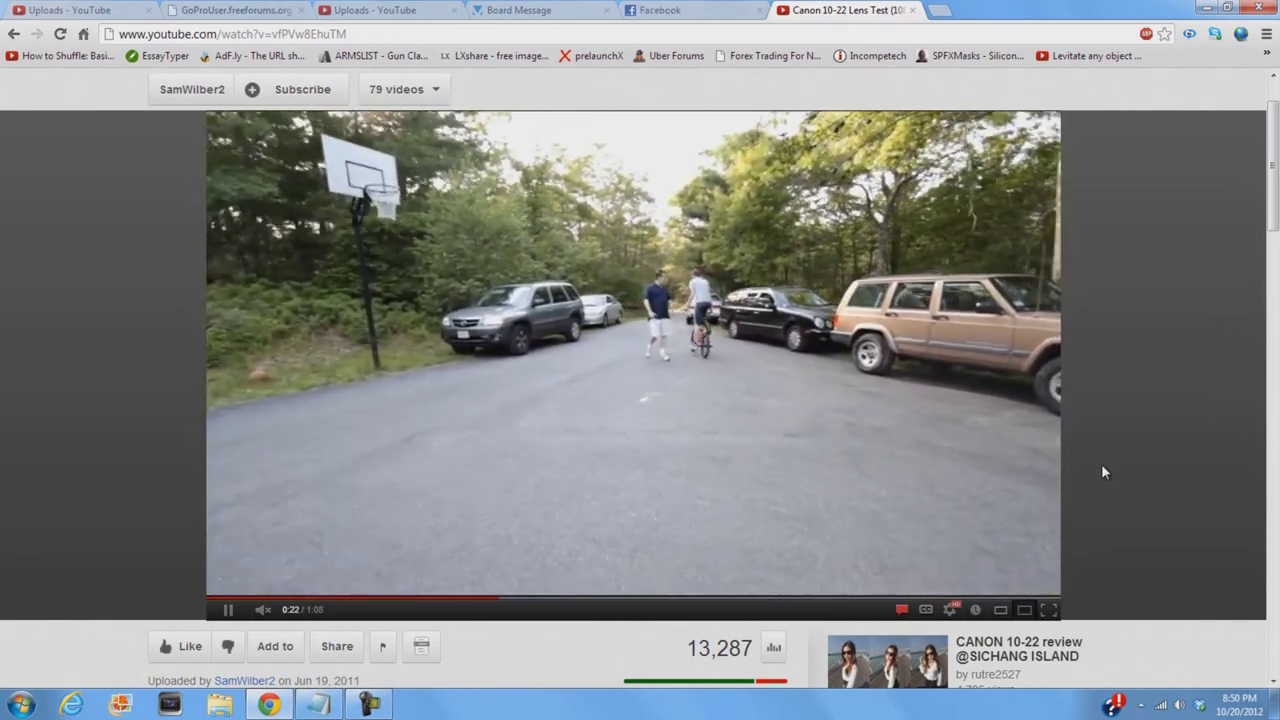
pyautogui.click(1014, 446)
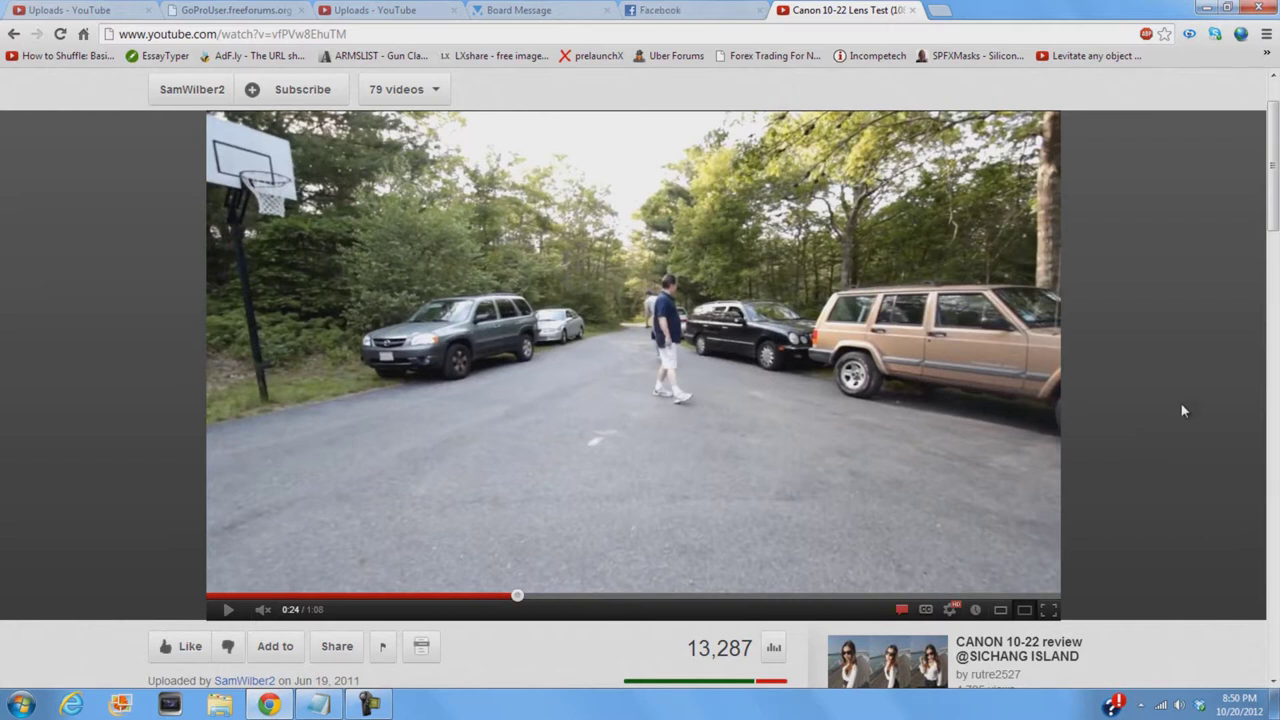
pyautogui.scroll(2, 1180, 402)
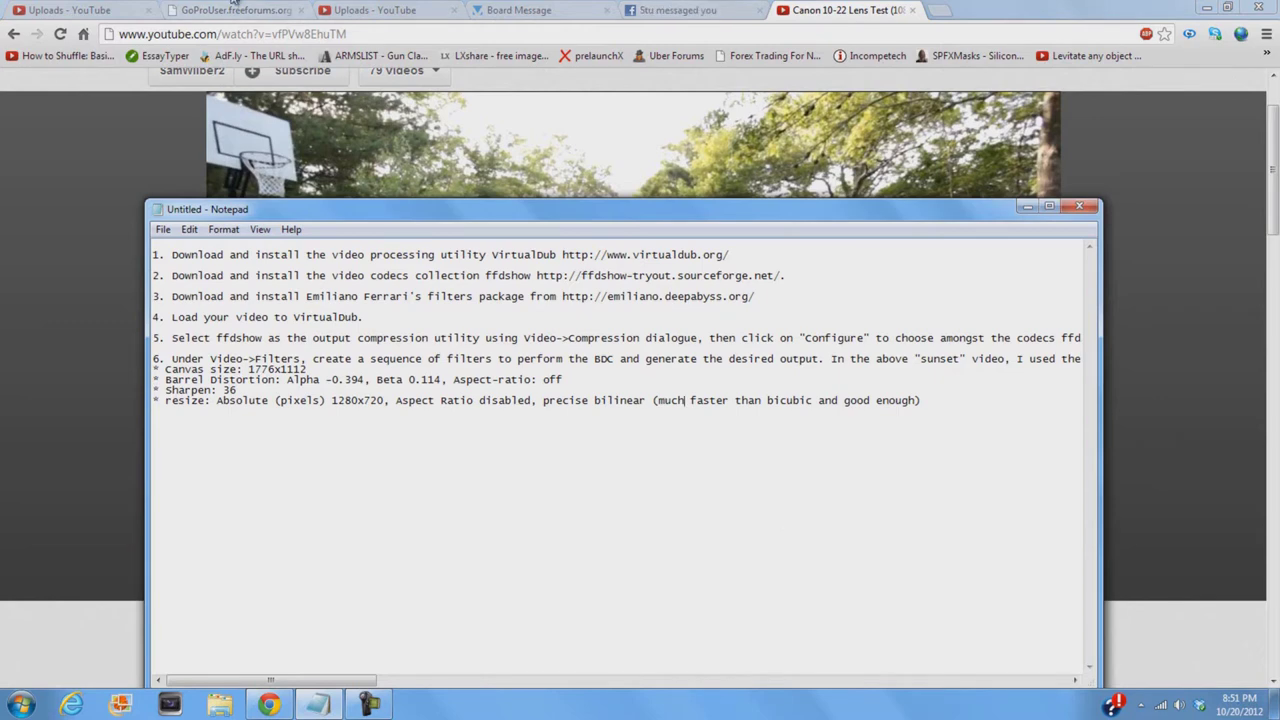
# Step: Move the Notepad instructions up and right and copy the virtualdub.org address from step 1
pyautogui.click(236, 10)
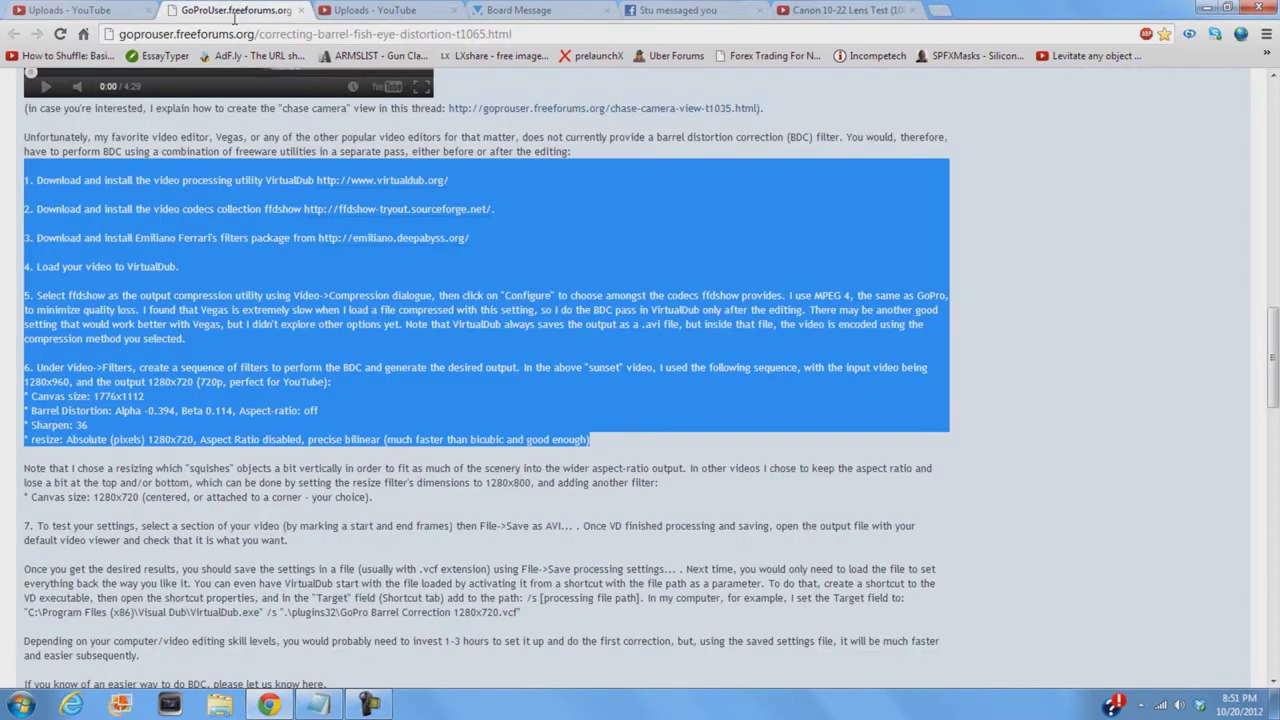
pyautogui.click(230, 136)
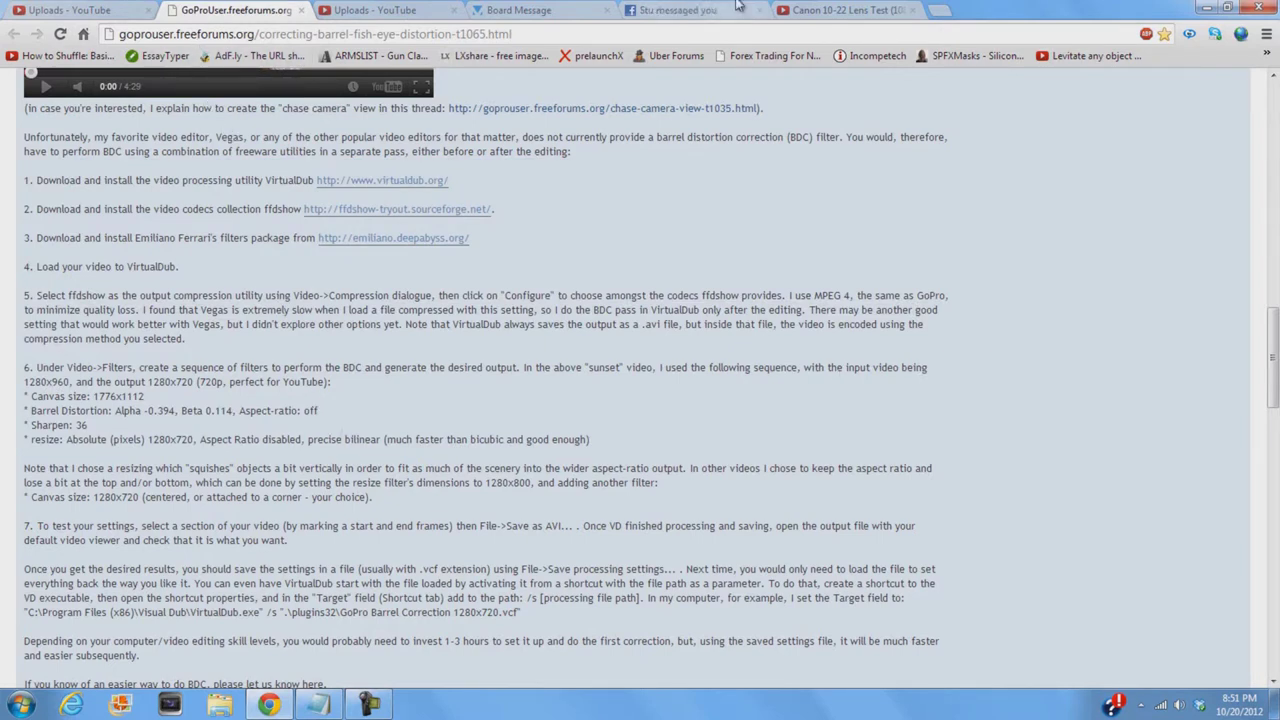
pyautogui.click(318, 705)
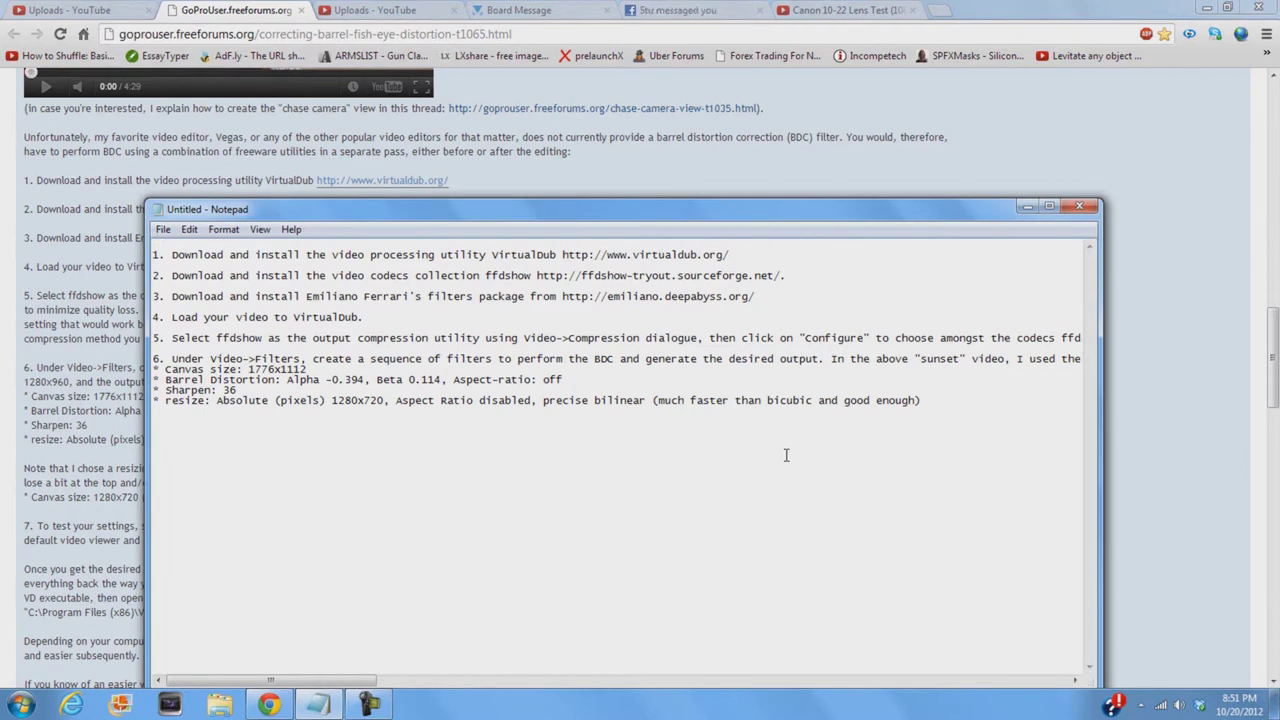
pyautogui.click(1206, 8)
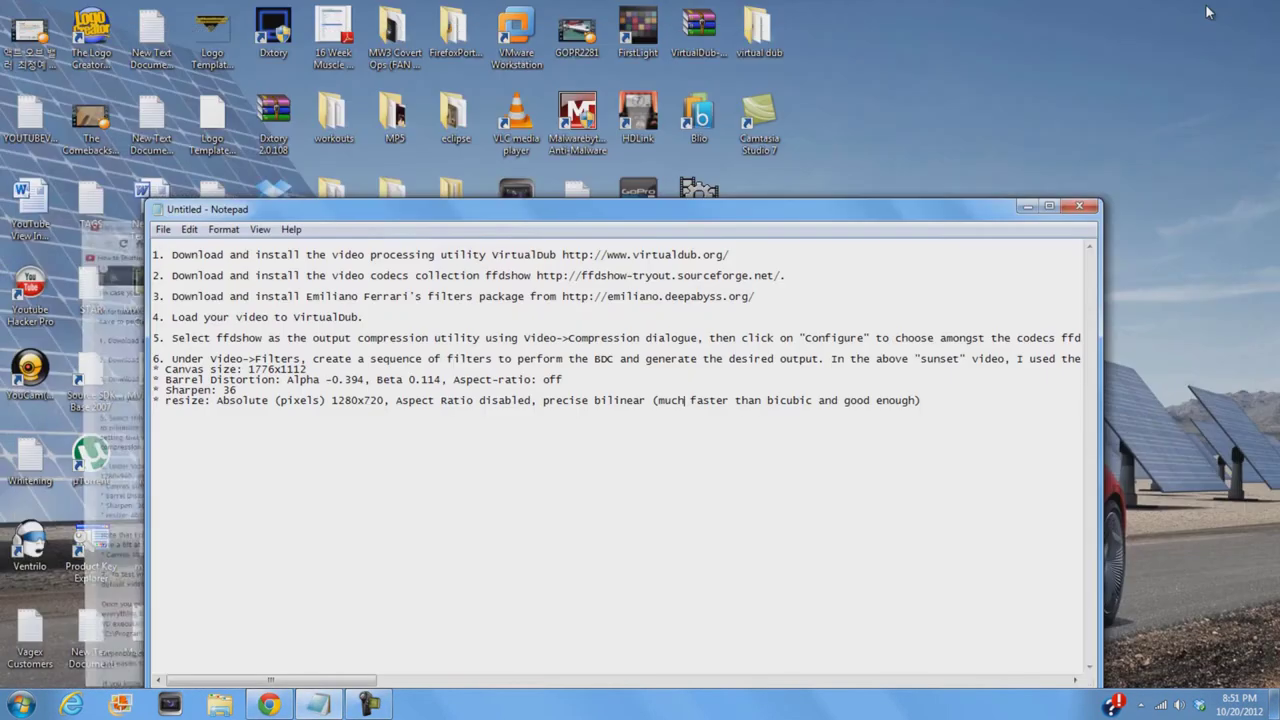
pyautogui.moveTo(901, 213); pyautogui.dragTo(988, 136)
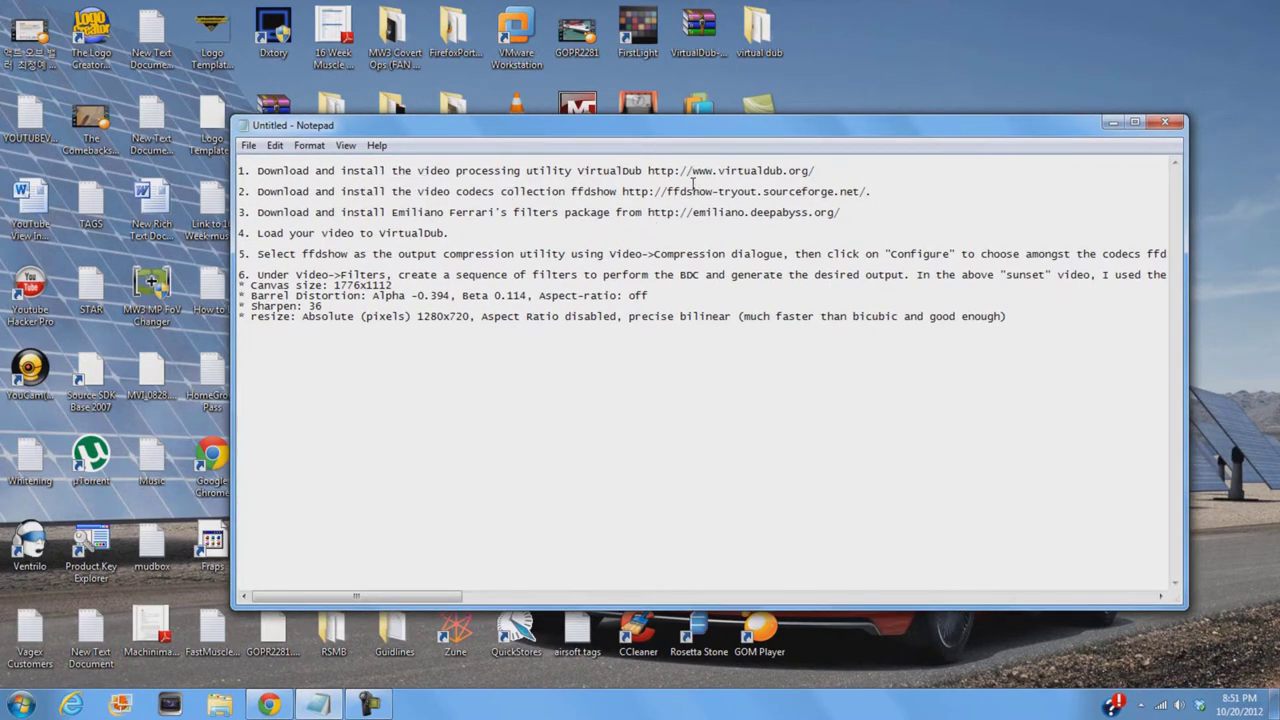
pyautogui.moveTo(651, 172); pyautogui.dragTo(849, 172)
pyautogui.hotkey('ctrl', 'c')
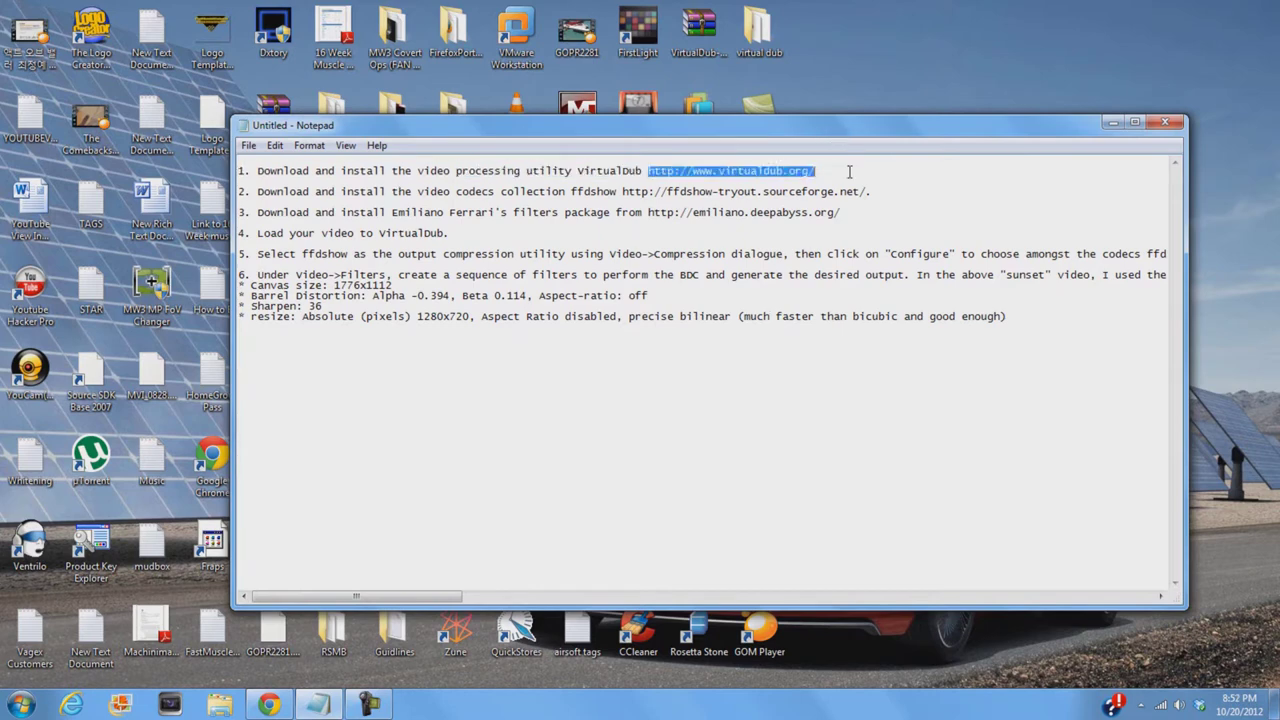
pyautogui.click(268, 705)
# Step: Visit virtualdub.org and its SourceForge download page in a new tab, then close that tab
pyautogui.click(939, 11)
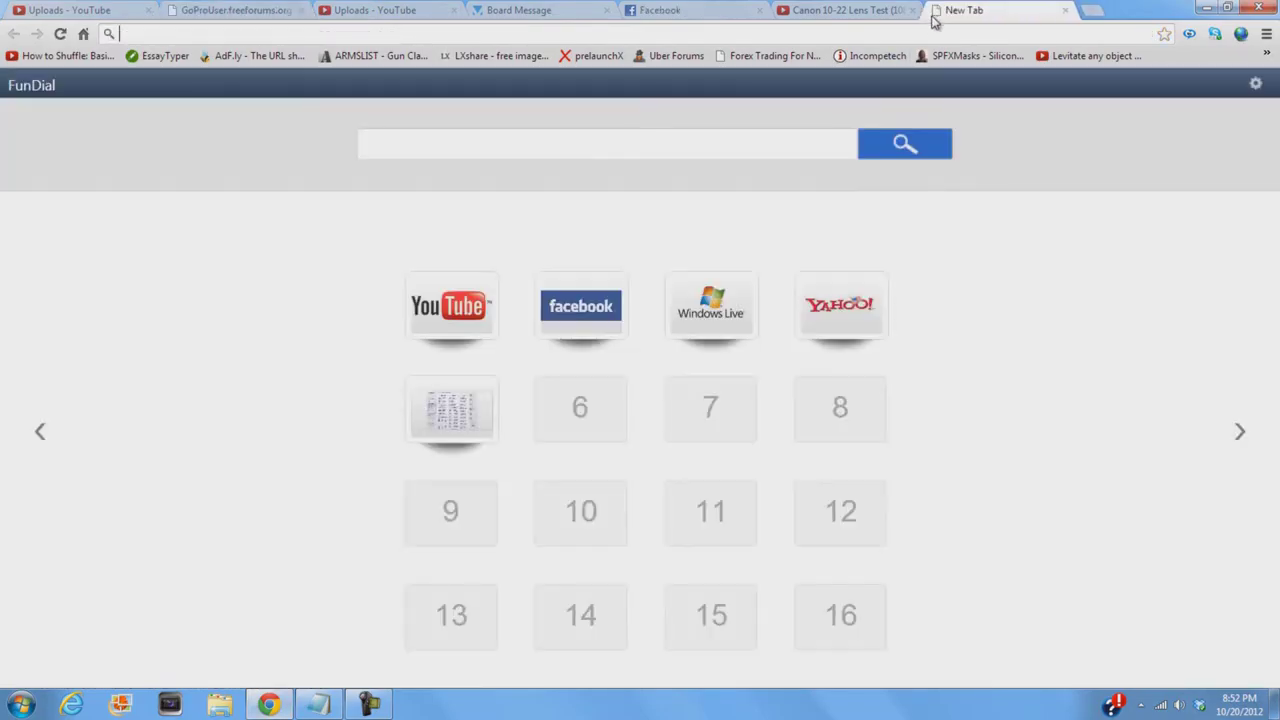
pyautogui.hotkey('ctrl', 'v')
pyautogui.press('Return')
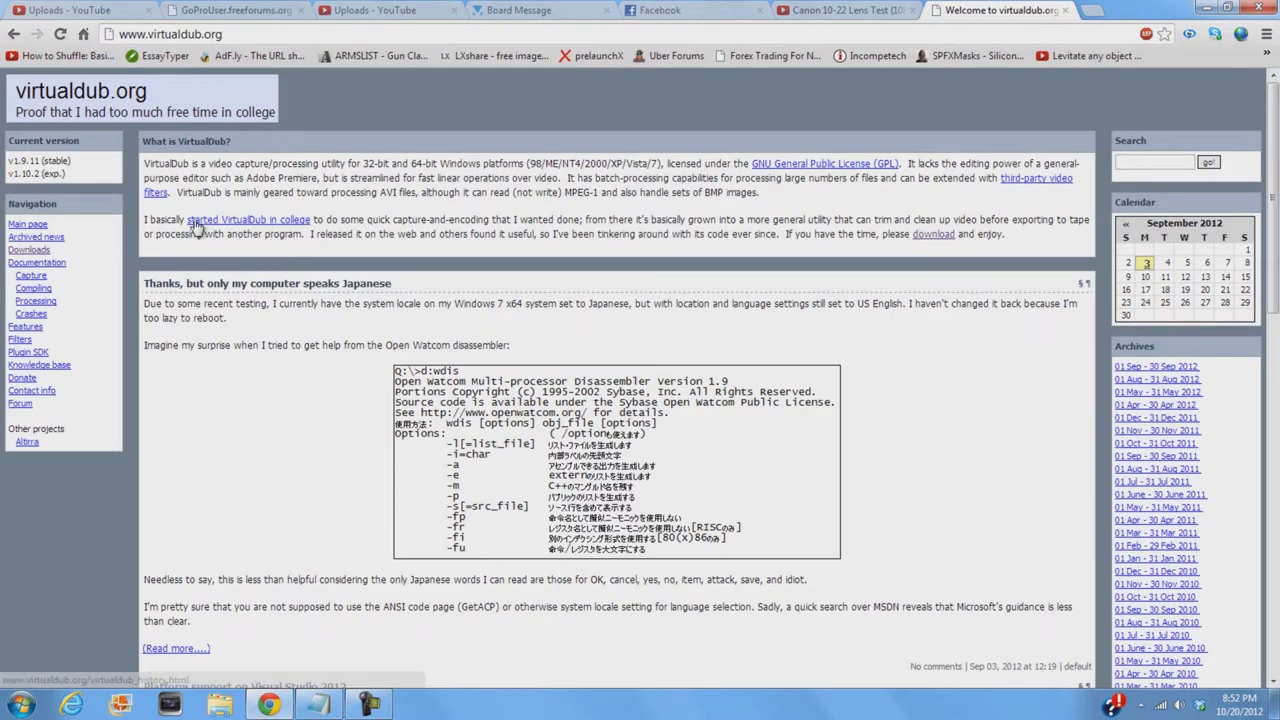
pyautogui.click(933, 235)
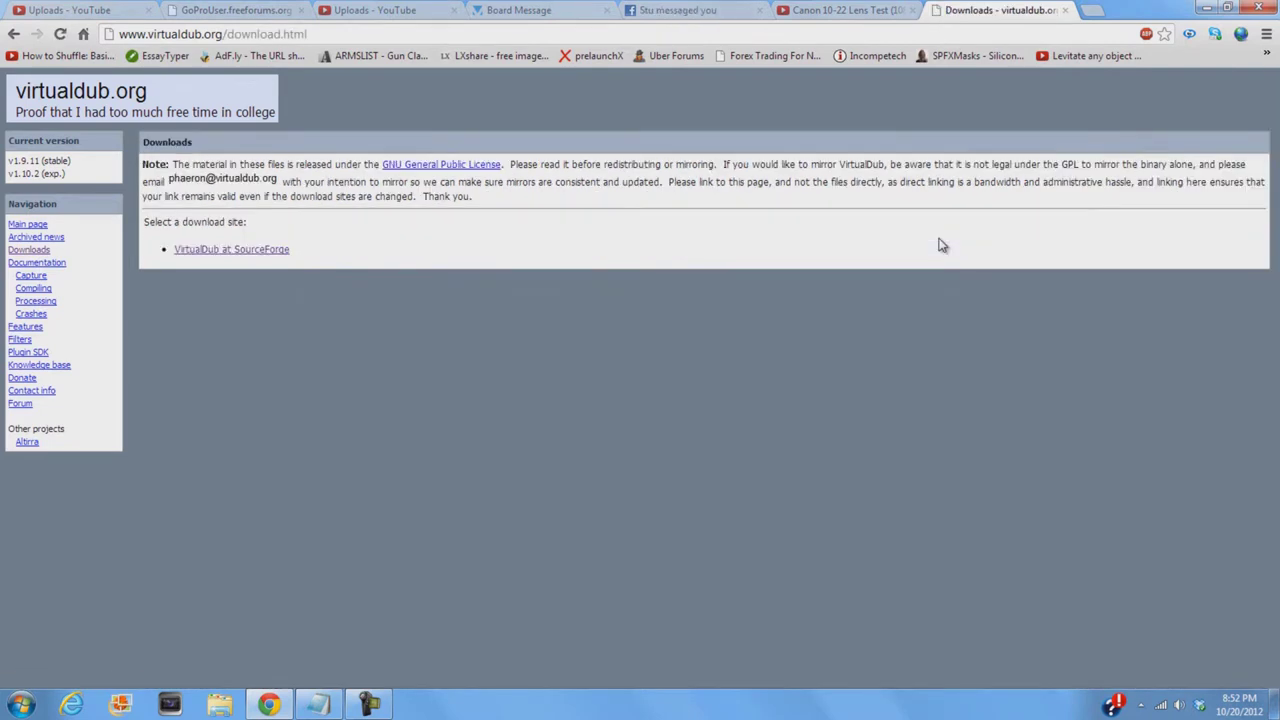
pyautogui.click(256, 250)
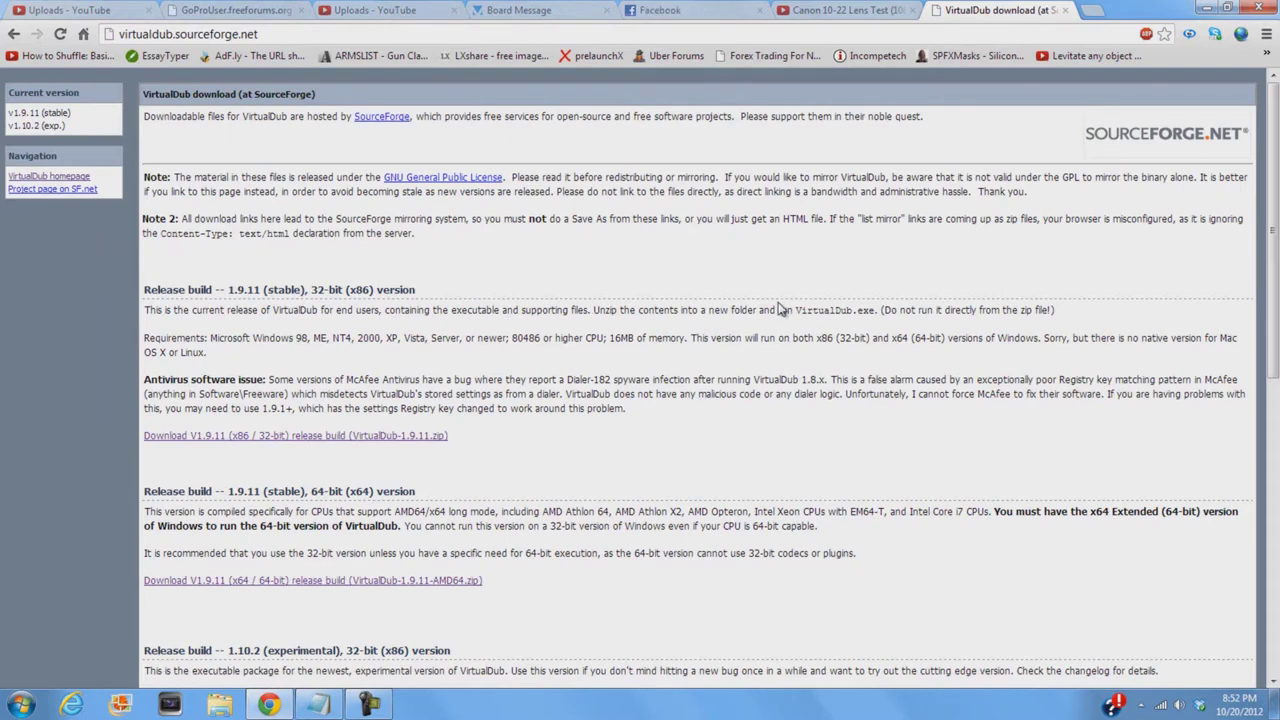
pyautogui.scroll(-1, 1273, 230)
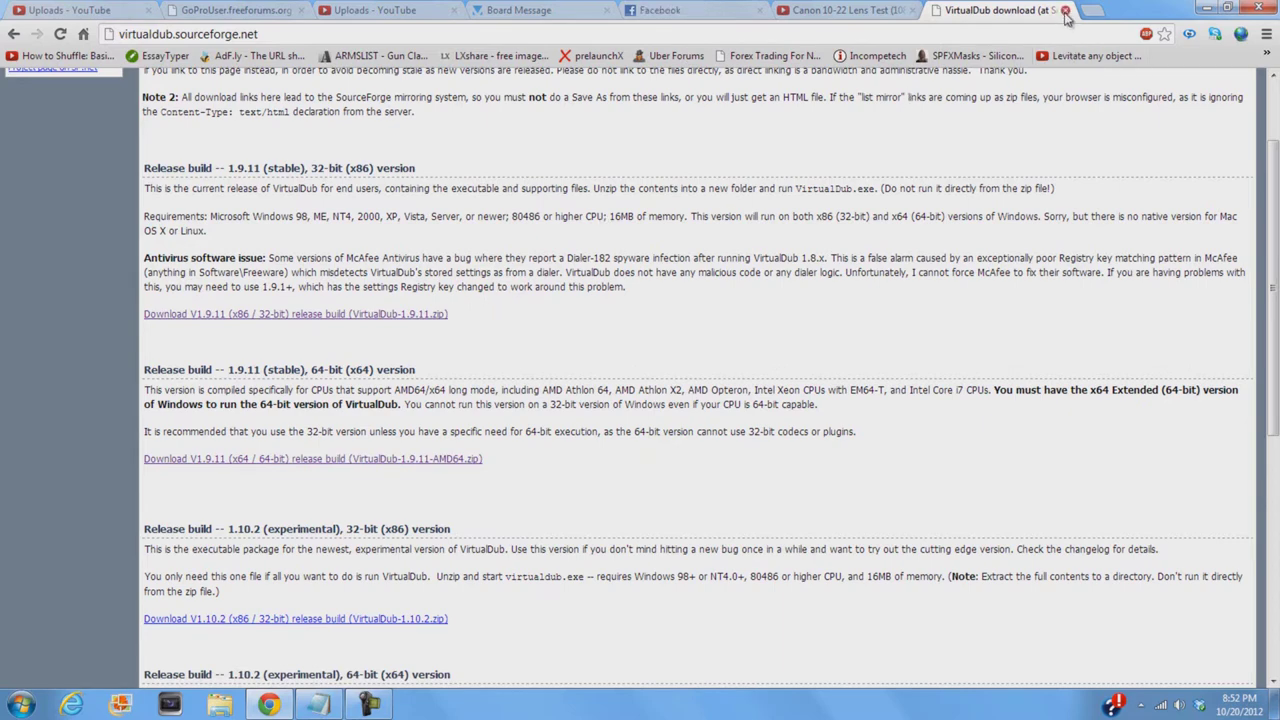
pyautogui.click(1066, 11)
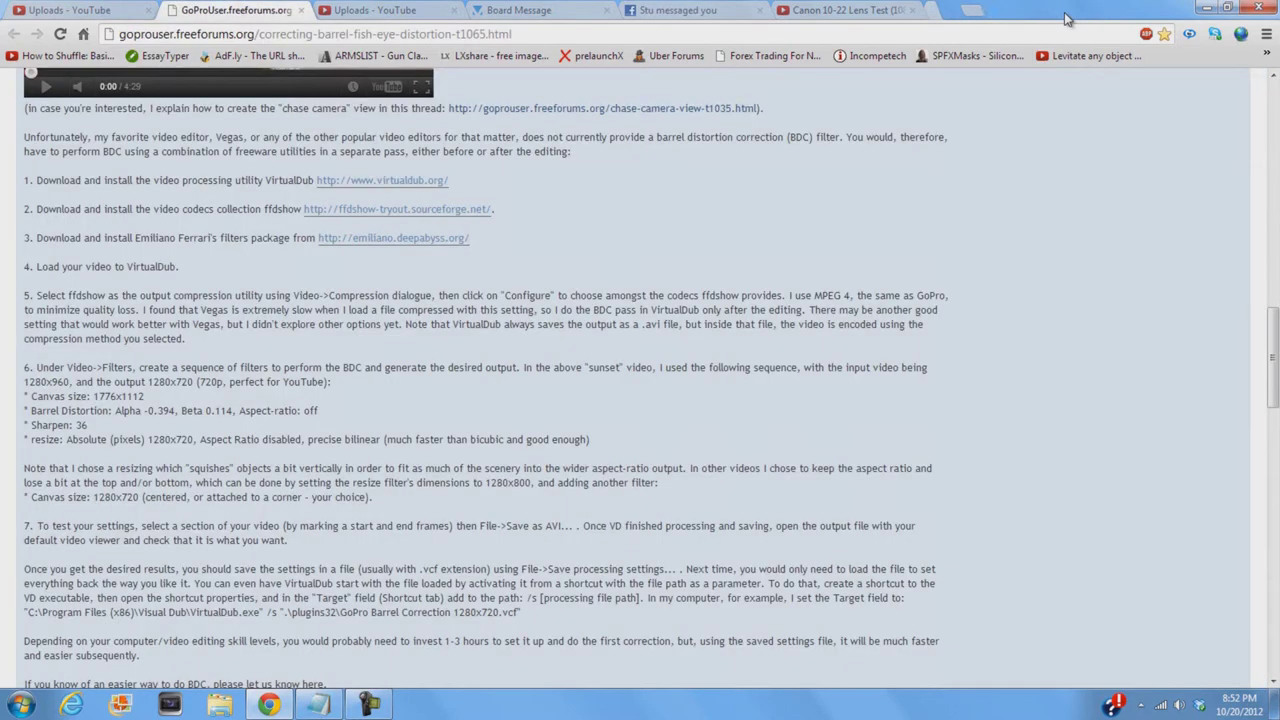
# Step: Open the virtual dub desktop folder and check the VirtualDub zip in WinRAR before closing it
pyautogui.click(907, 9)
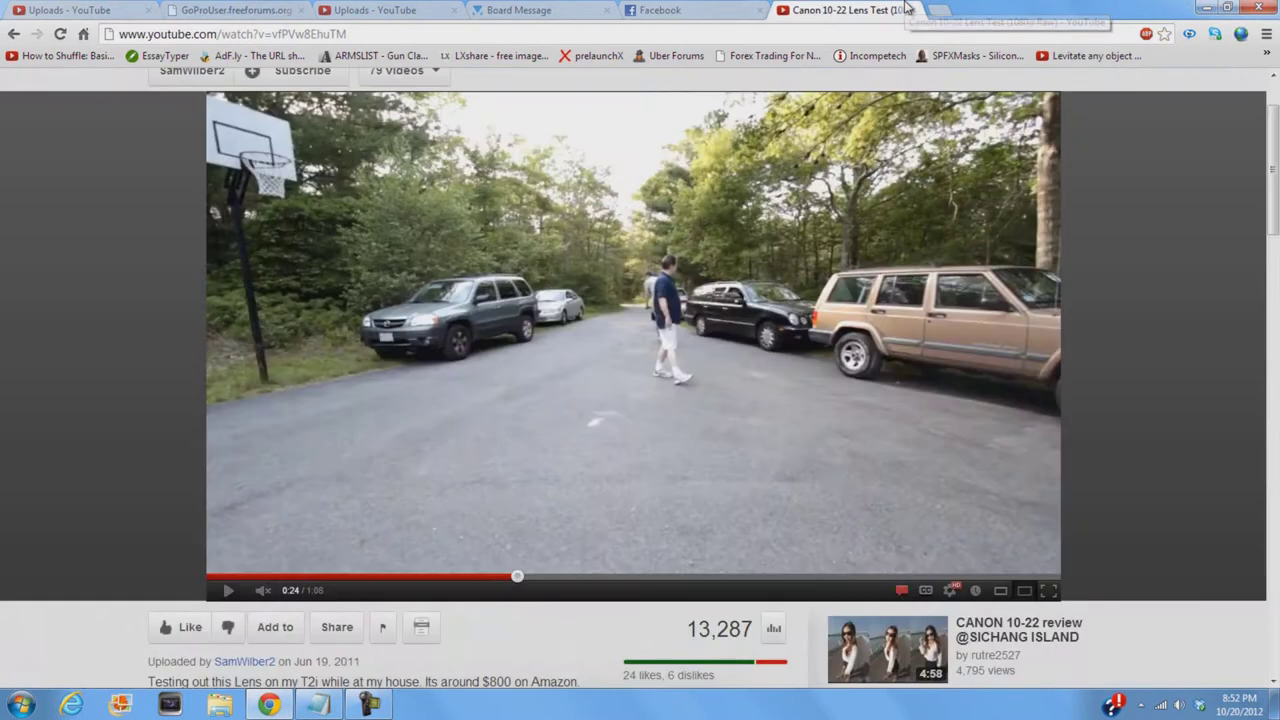
pyautogui.click(1228, 7)
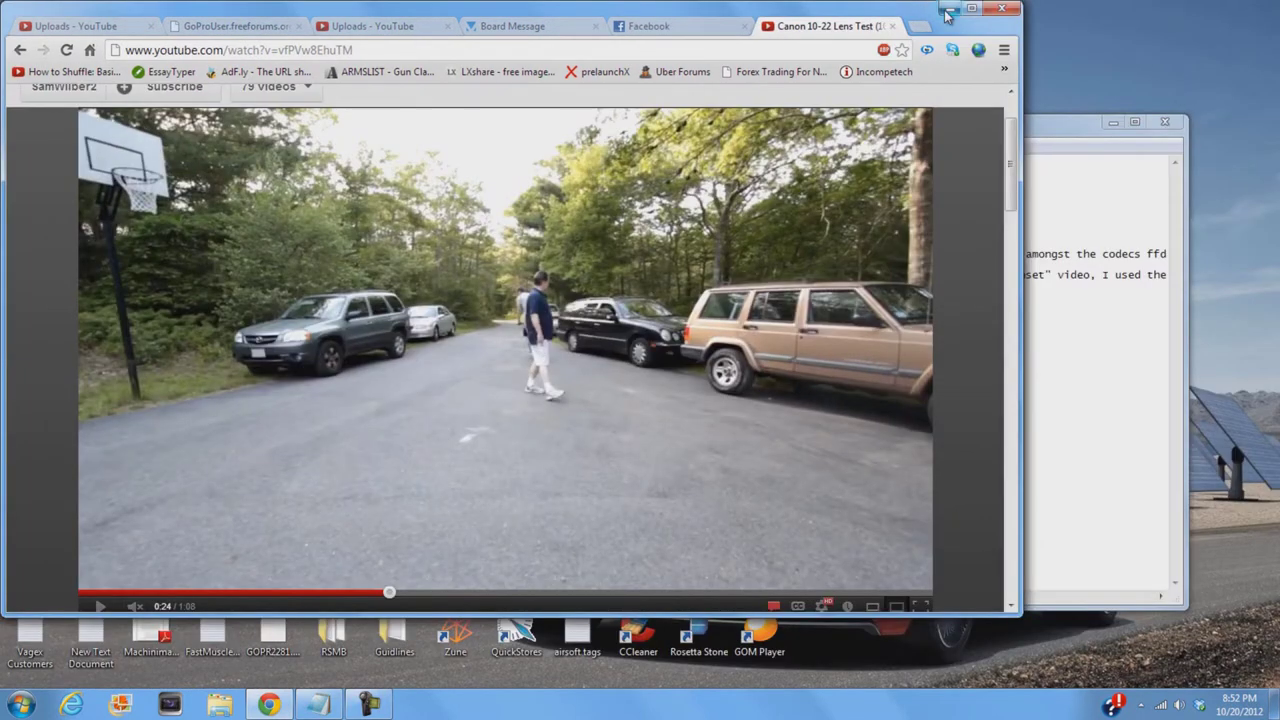
pyautogui.click(950, 9)
pyautogui.doubleClick(770, 45)
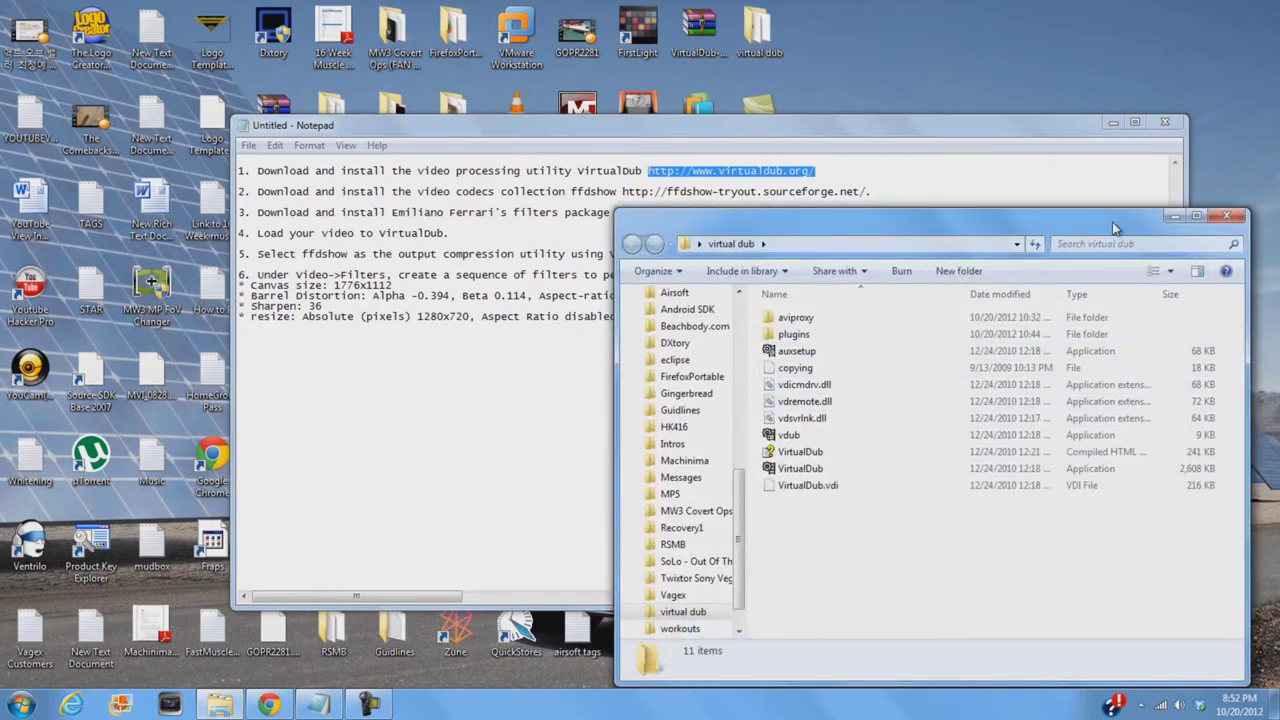
pyautogui.click(686, 58)
pyautogui.doubleClick(686, 58)
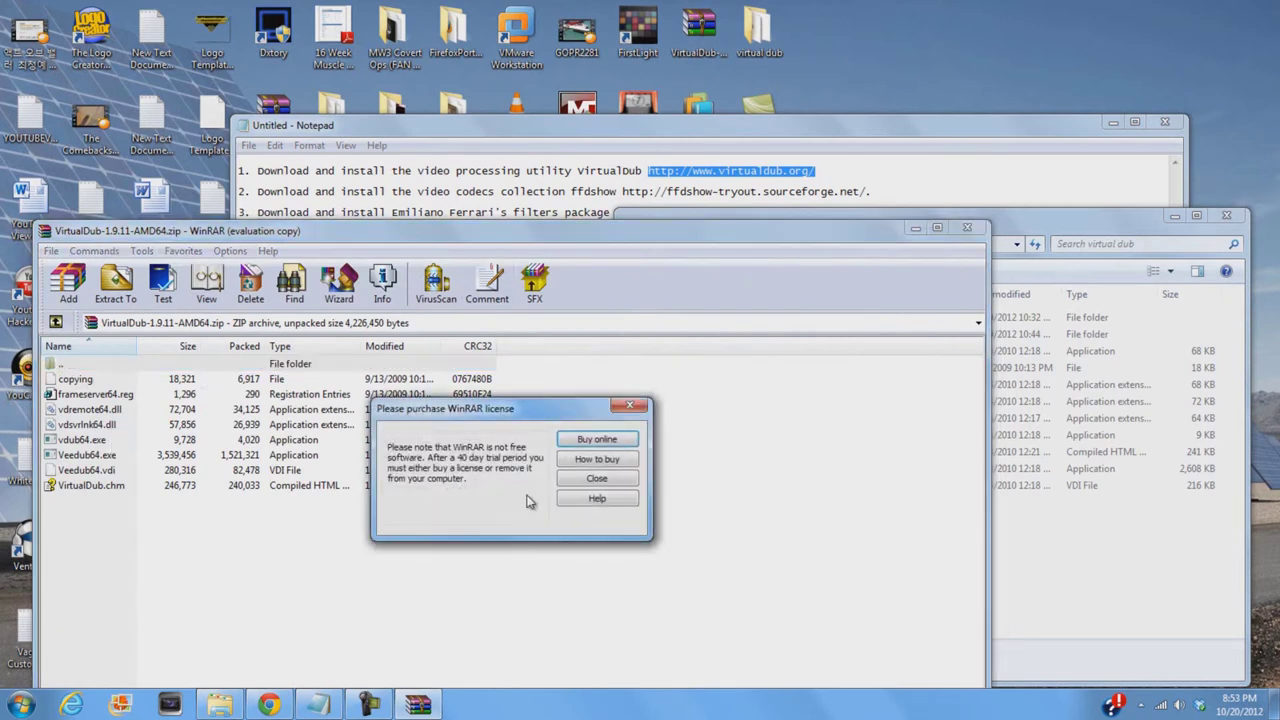
pyautogui.click(597, 479)
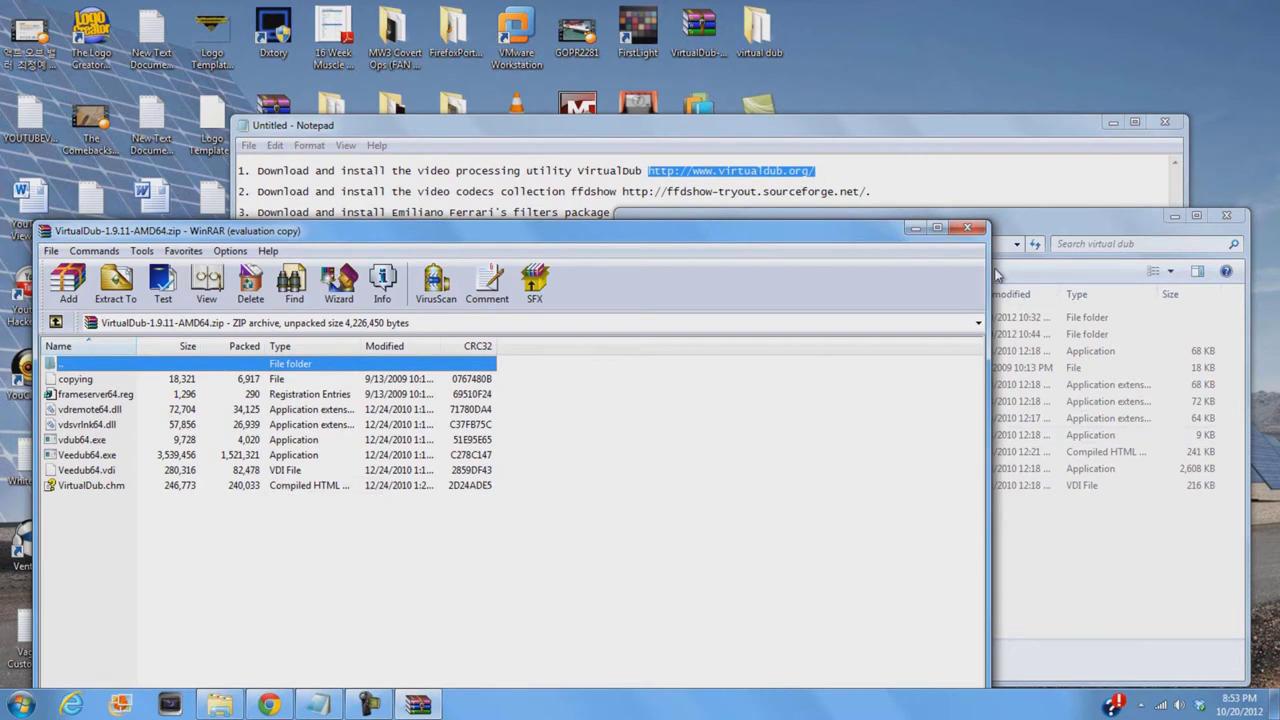
pyautogui.click(967, 228)
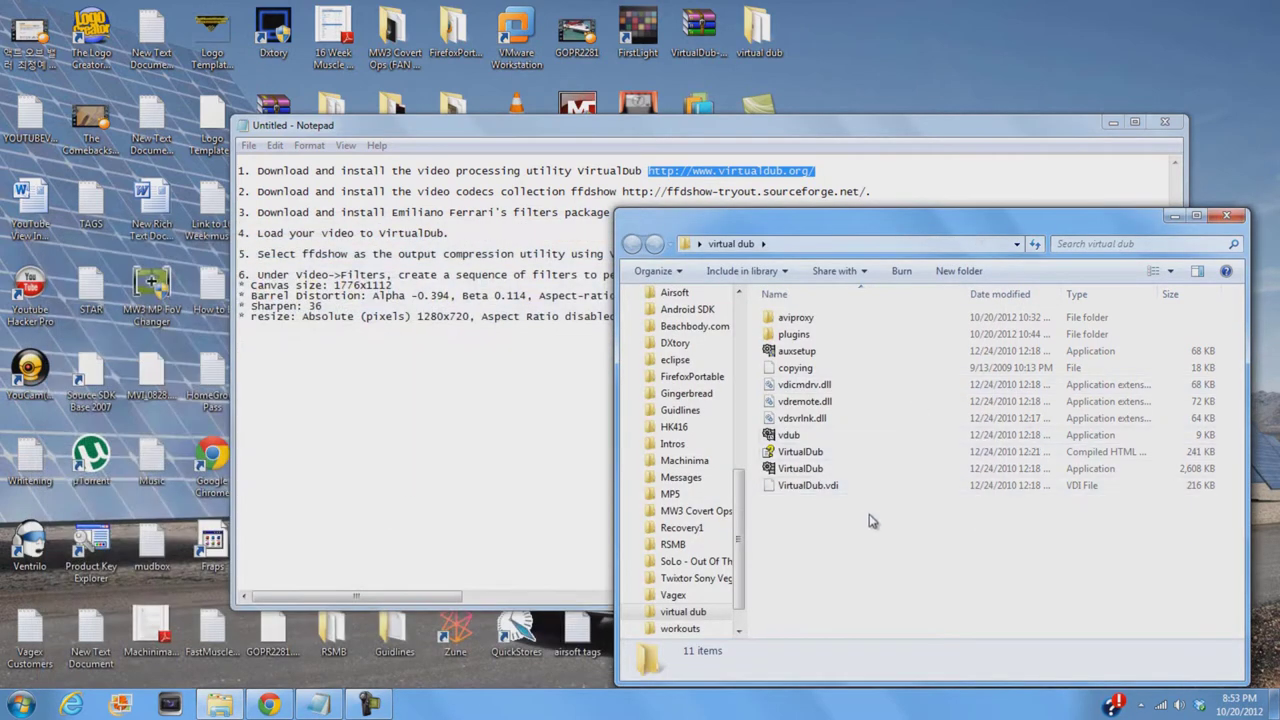
# Step: Look inside the plugins folder, return to virtual dub, and minimize the folder window
pyautogui.moveTo(869, 520); pyautogui.dragTo(805, 315)
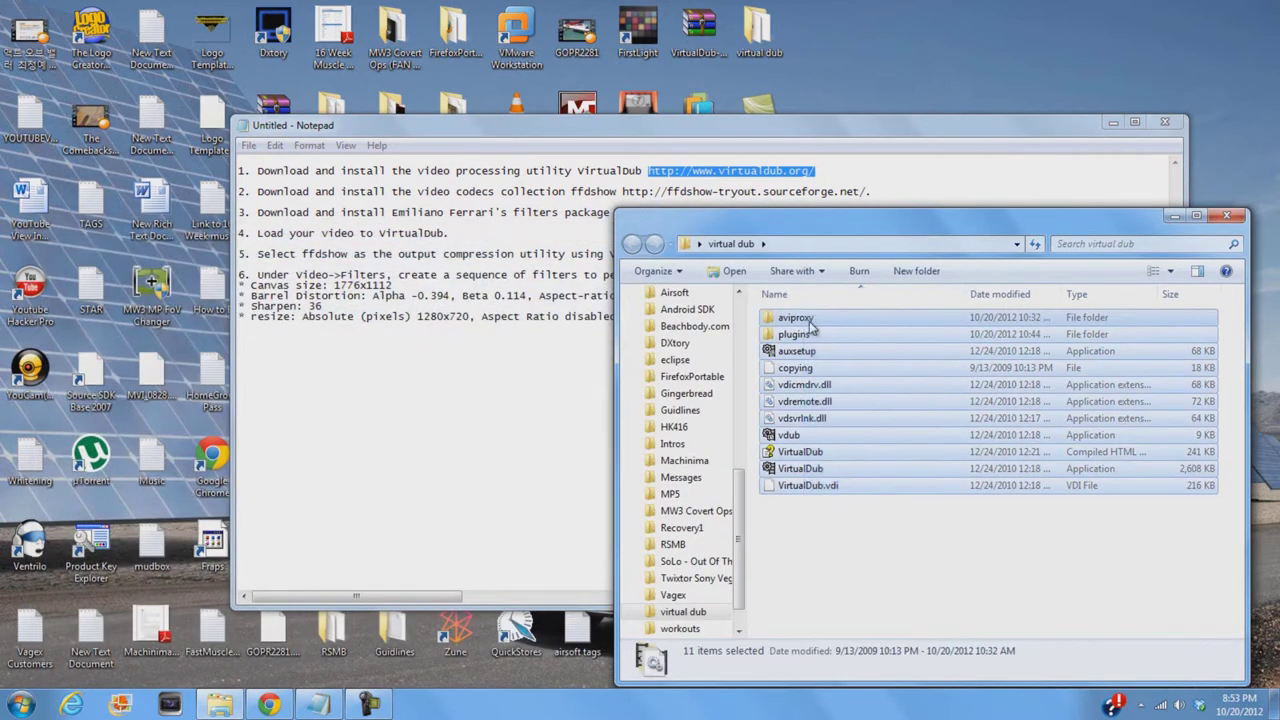
pyautogui.click(850, 505)
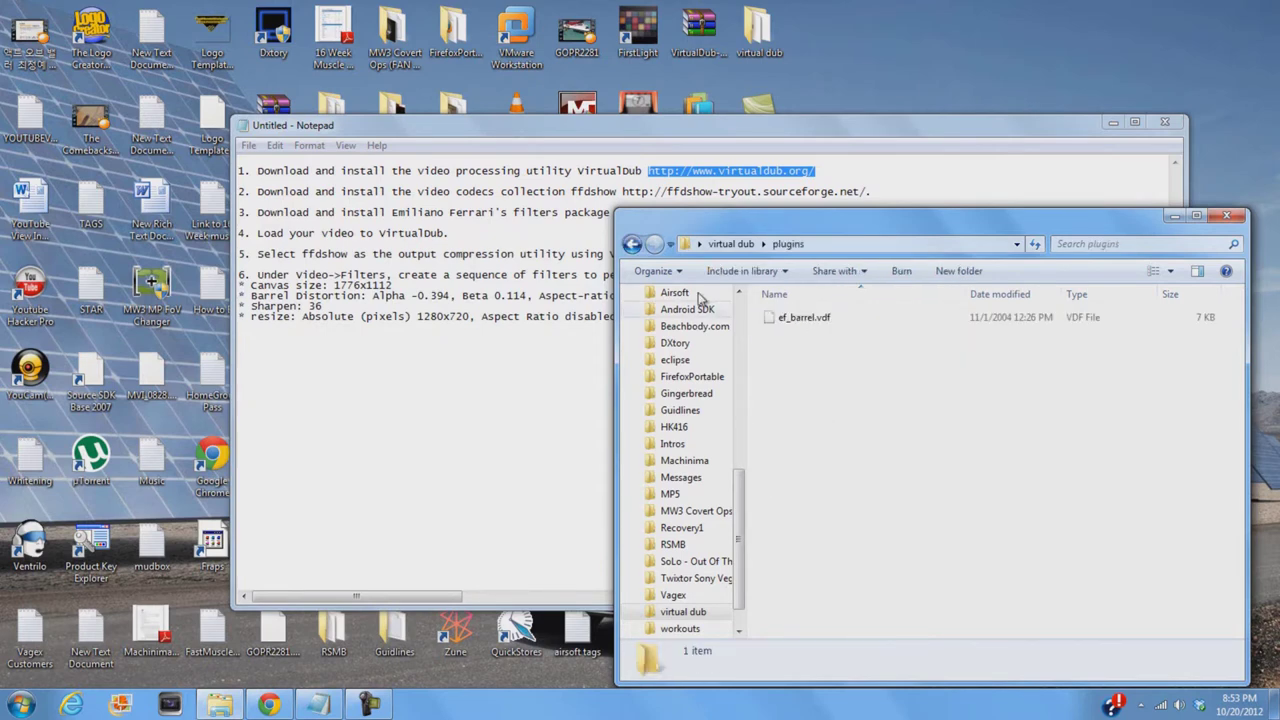
pyautogui.click(631, 244)
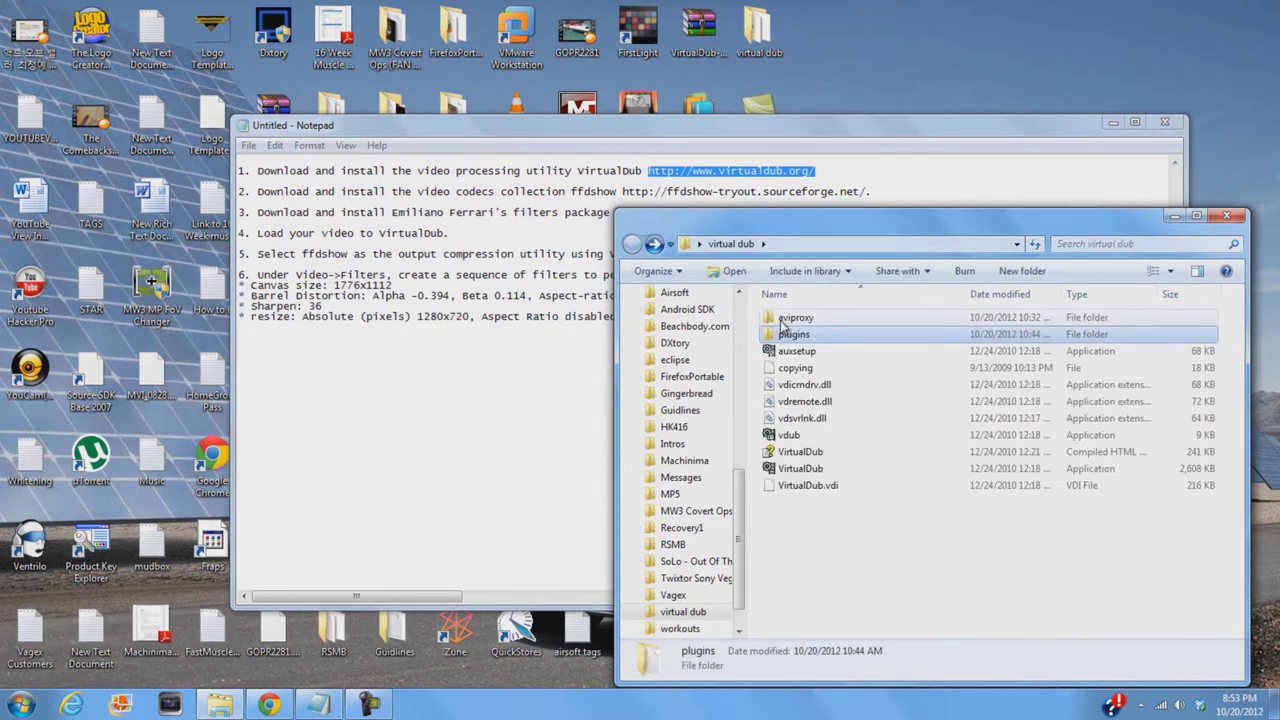
pyautogui.click(812, 320)
pyautogui.click(810, 338)
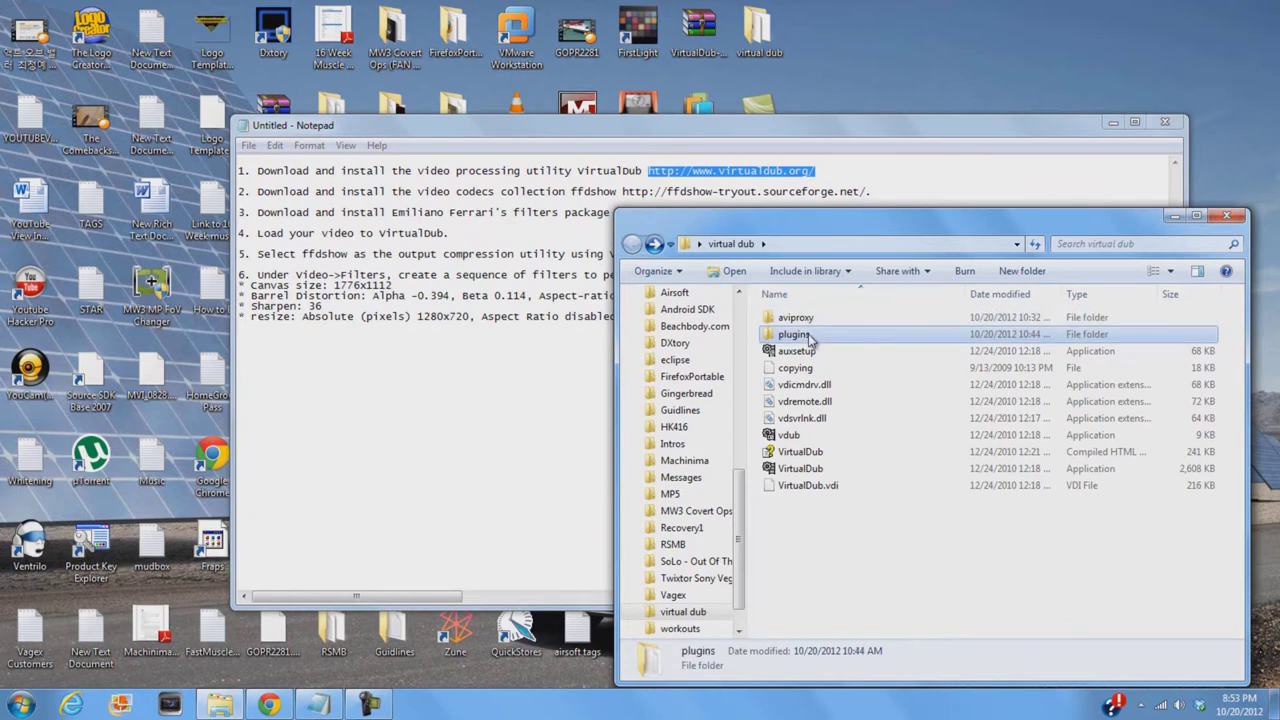
pyautogui.click(805, 318)
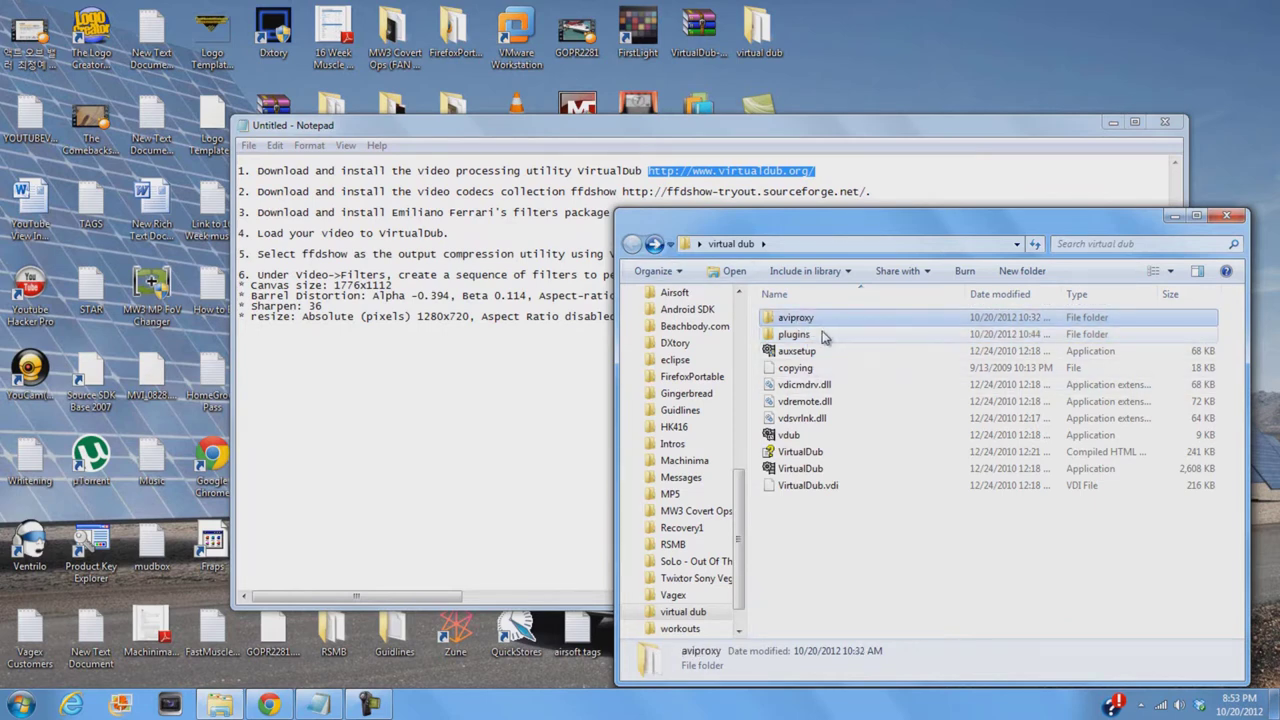
pyautogui.doubleClick(822, 336)
pyautogui.click(631, 244)
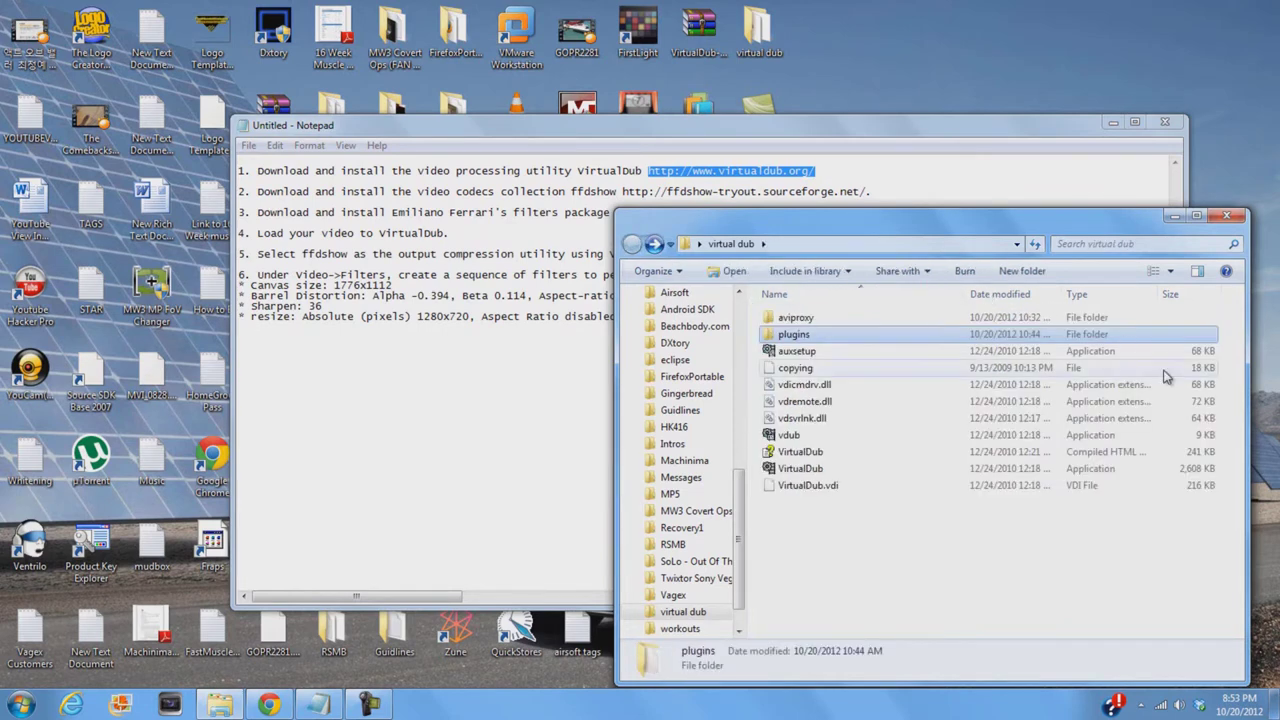
pyautogui.click(1173, 217)
pyautogui.click(560, 191)
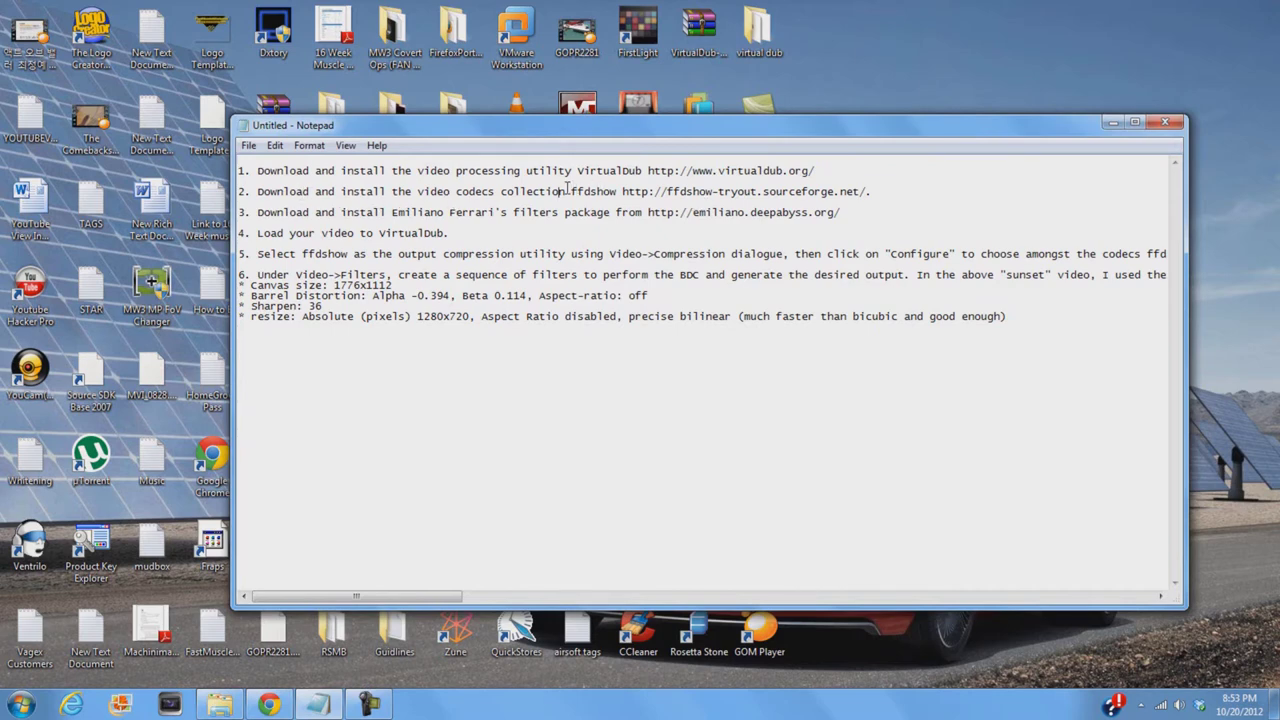
# Step: Copy the ffdshow address from line 2 and search for it in a new Chrome tab
pyautogui.moveTo(568, 190); pyautogui.dragTo(875, 195)
pyautogui.hotkey('ctrl', 'c')
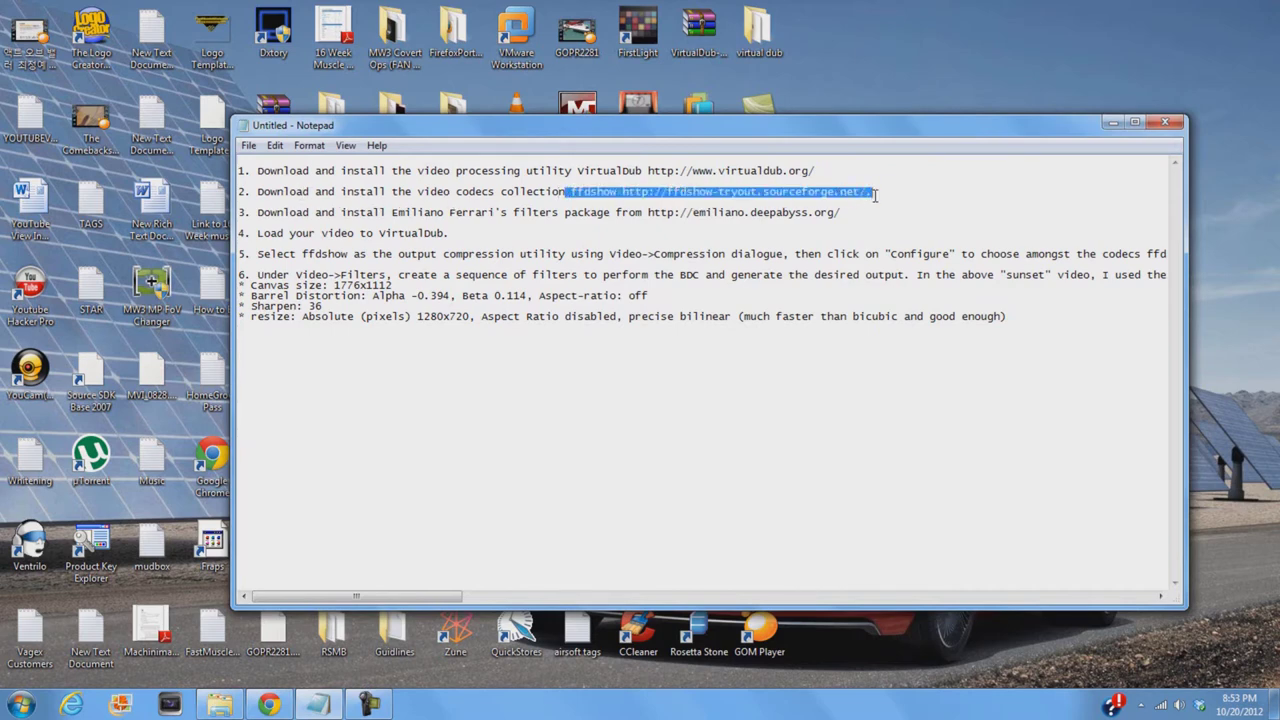
pyautogui.click(269, 705)
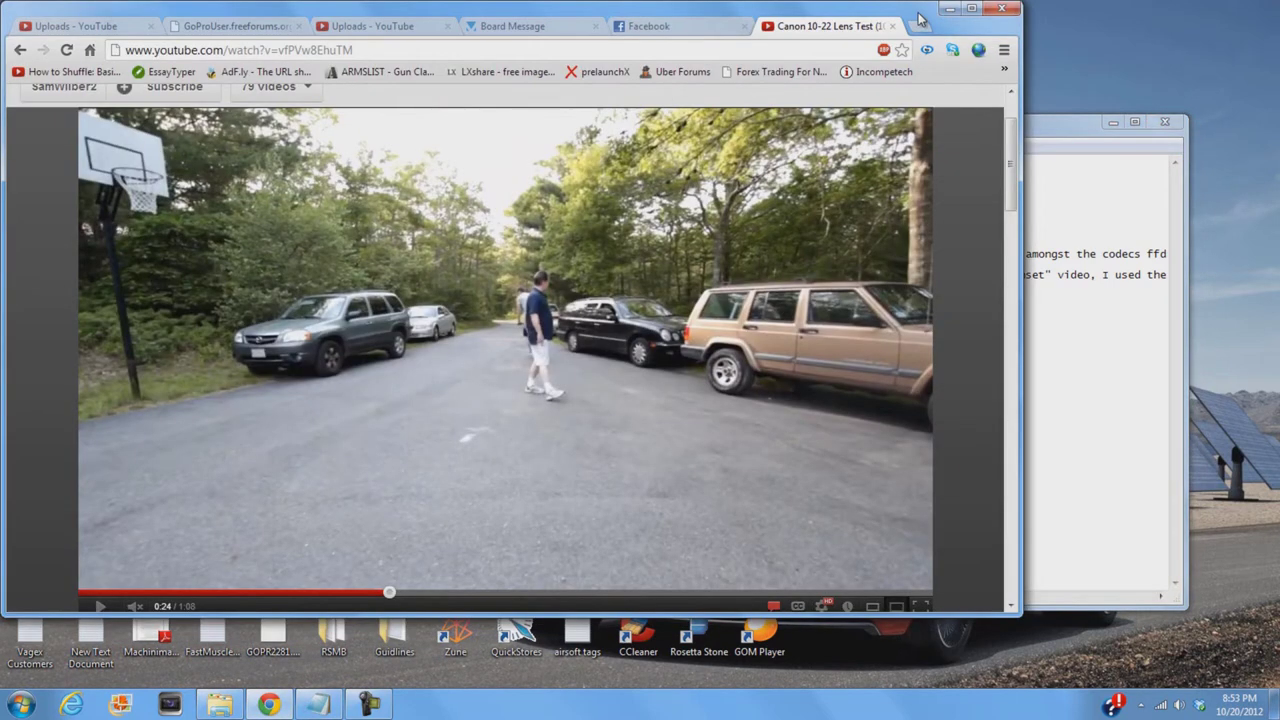
pyautogui.doubleClick(922, 14)
pyautogui.hotkey('ctrl', 't')
pyautogui.hotkey('ctrl', 'v')
pyautogui.press('Return')
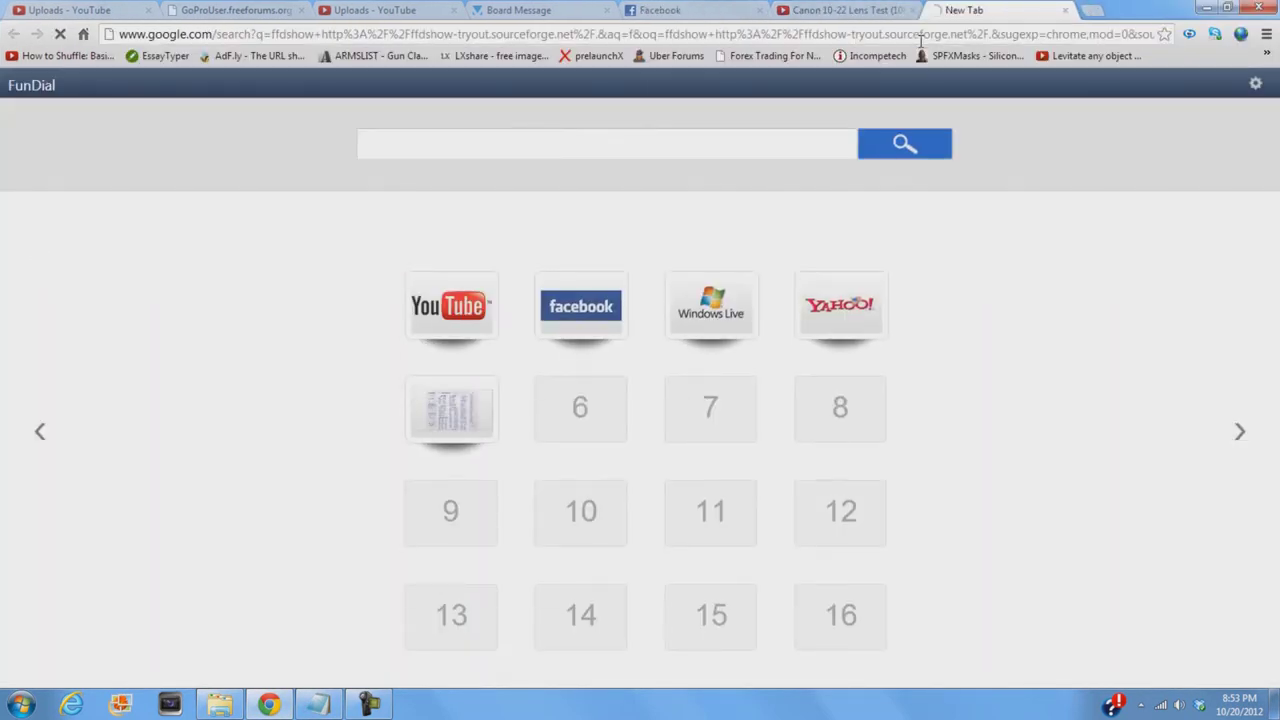
# Step: Open the official ffdshow tryouts SourceForge site from the search results
pyautogui.hotkey('ctrl', '5')
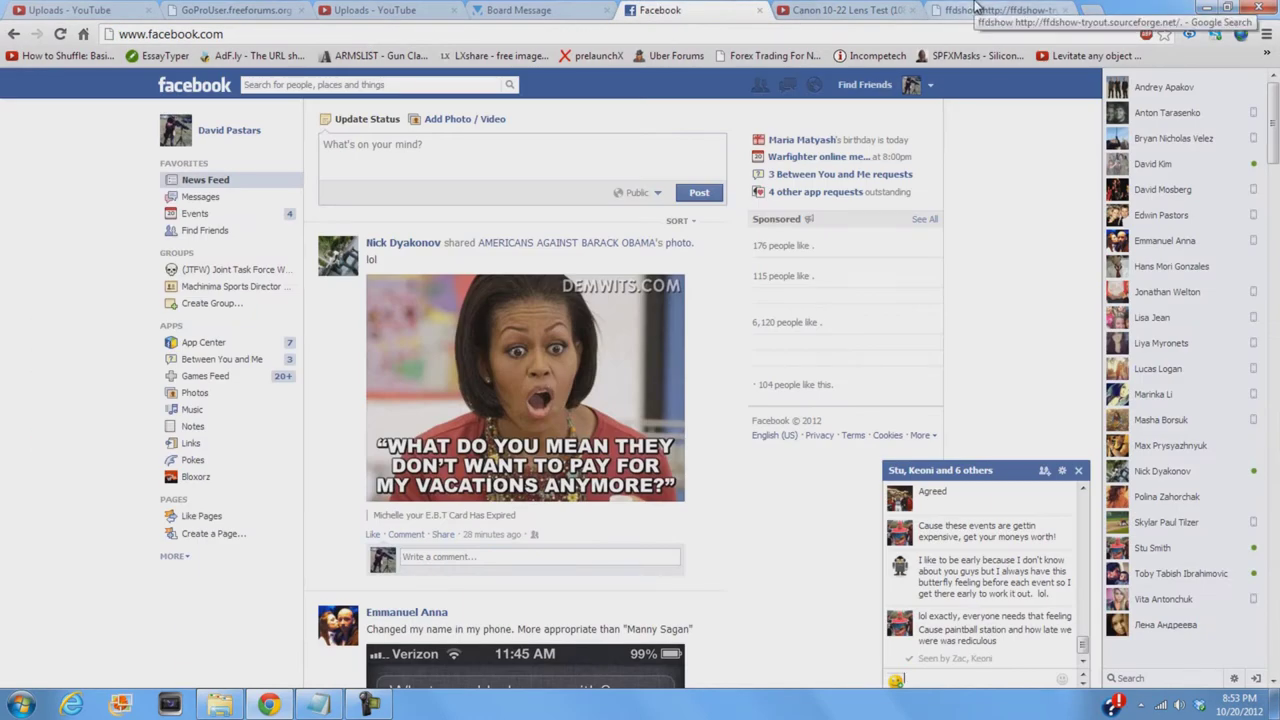
pyautogui.click(975, 8)
pyautogui.click(313, 224)
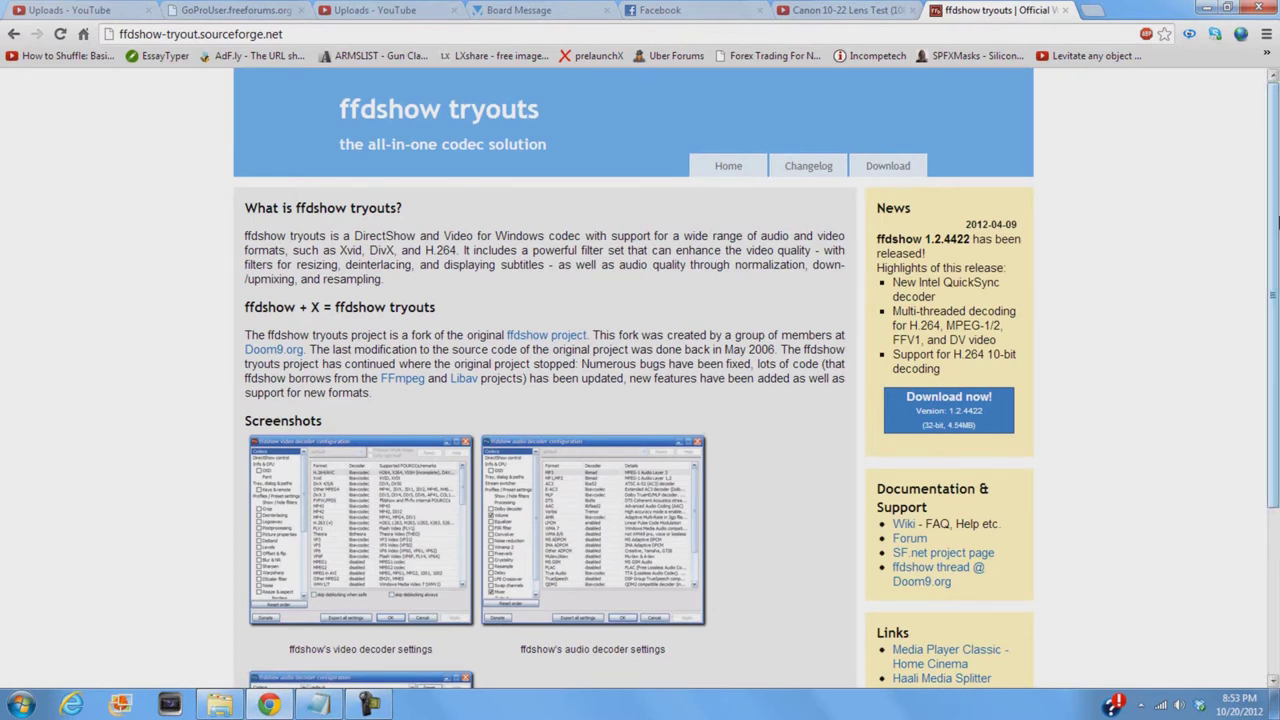
pyautogui.scroll(-1, 1037, 289)
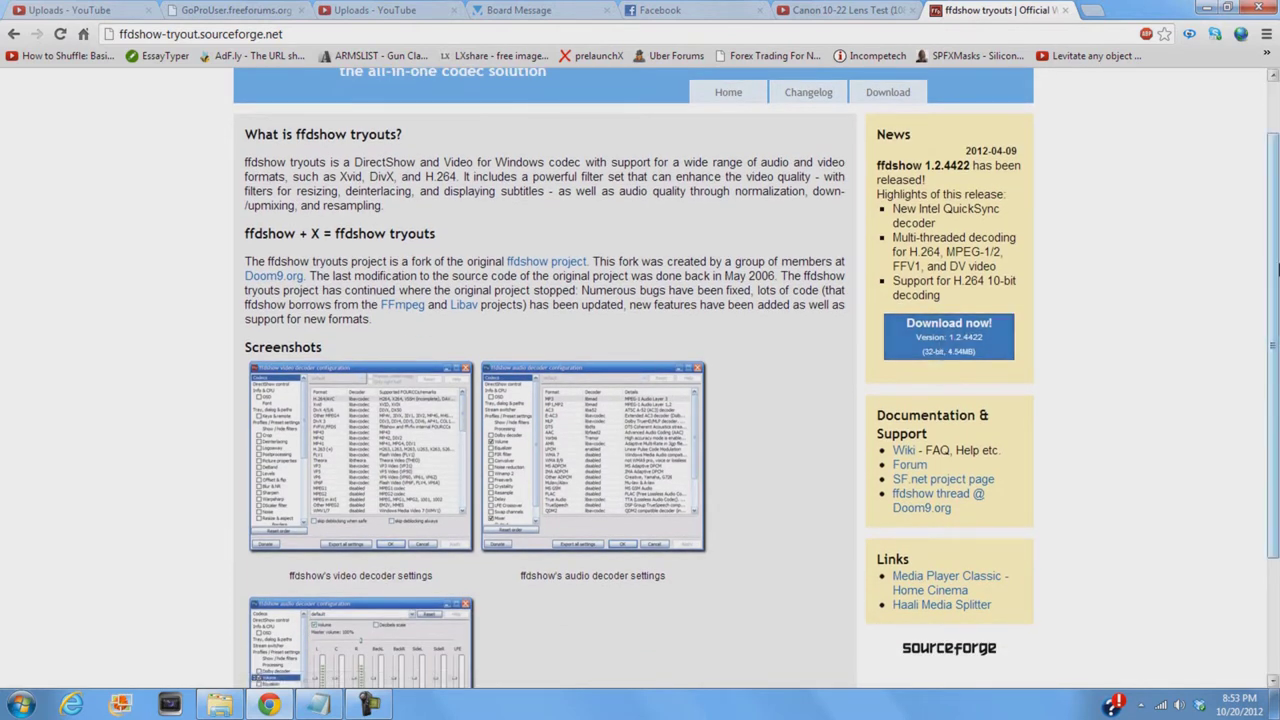
pyautogui.scroll(1, 1078, 322)
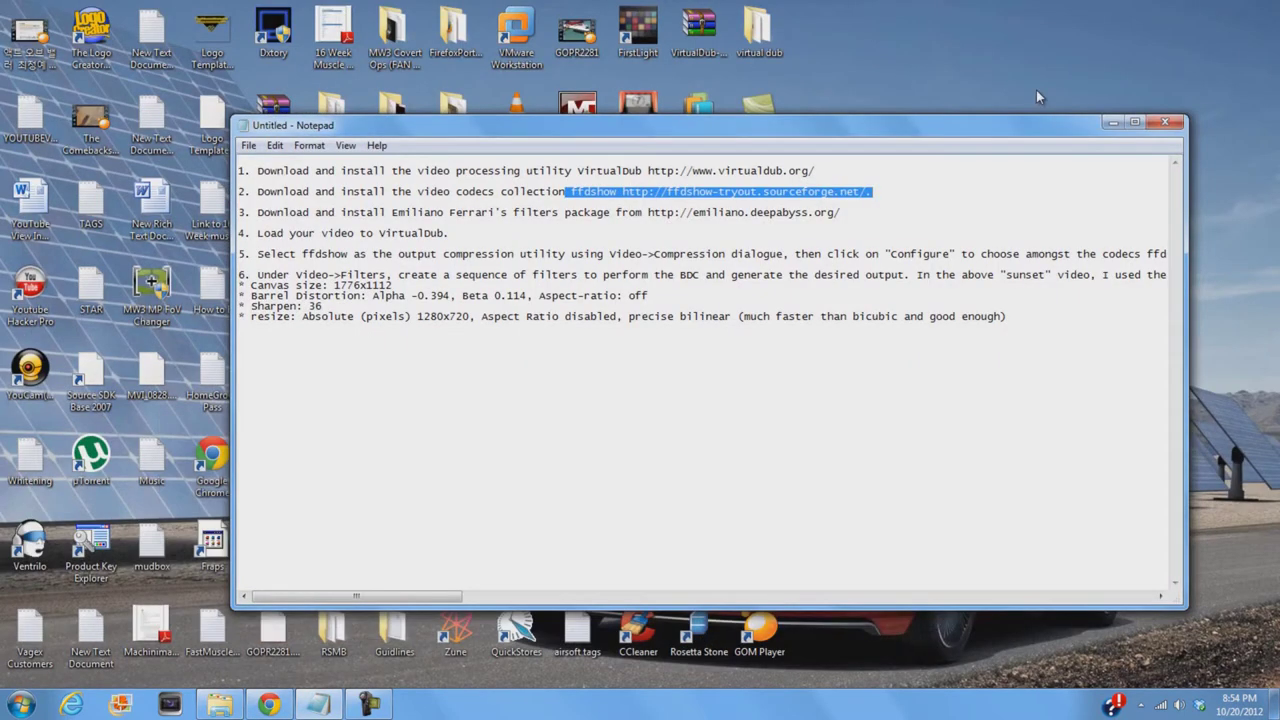
pyautogui.click(736, 253)
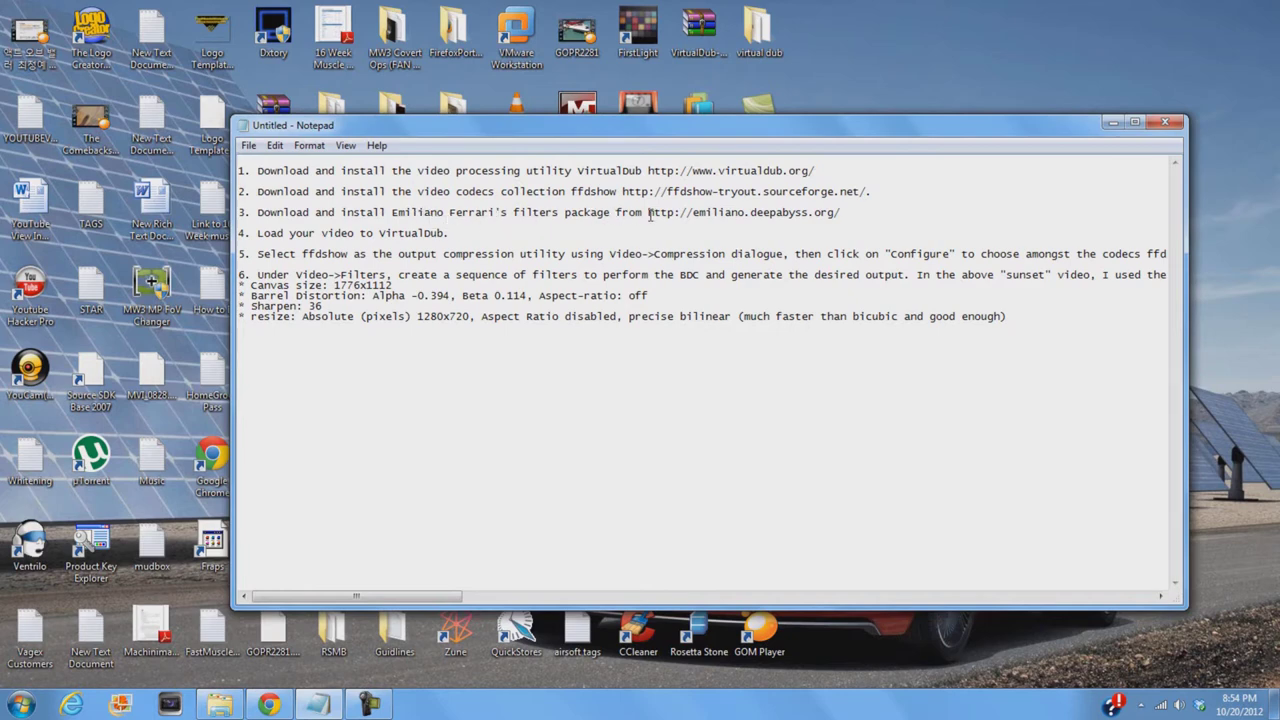
pyautogui.moveTo(650, 214)
pyautogui.mouseDown()
pyautogui.moveTo(874, 214)
pyautogui.moveTo(728, 193)
pyautogui.moveTo(240, 213)
pyautogui.moveTo(650, 212)
pyautogui.mouseUp()
pyautogui.hotkey('ctrl', 'c')
pyautogui.click(879, 214)
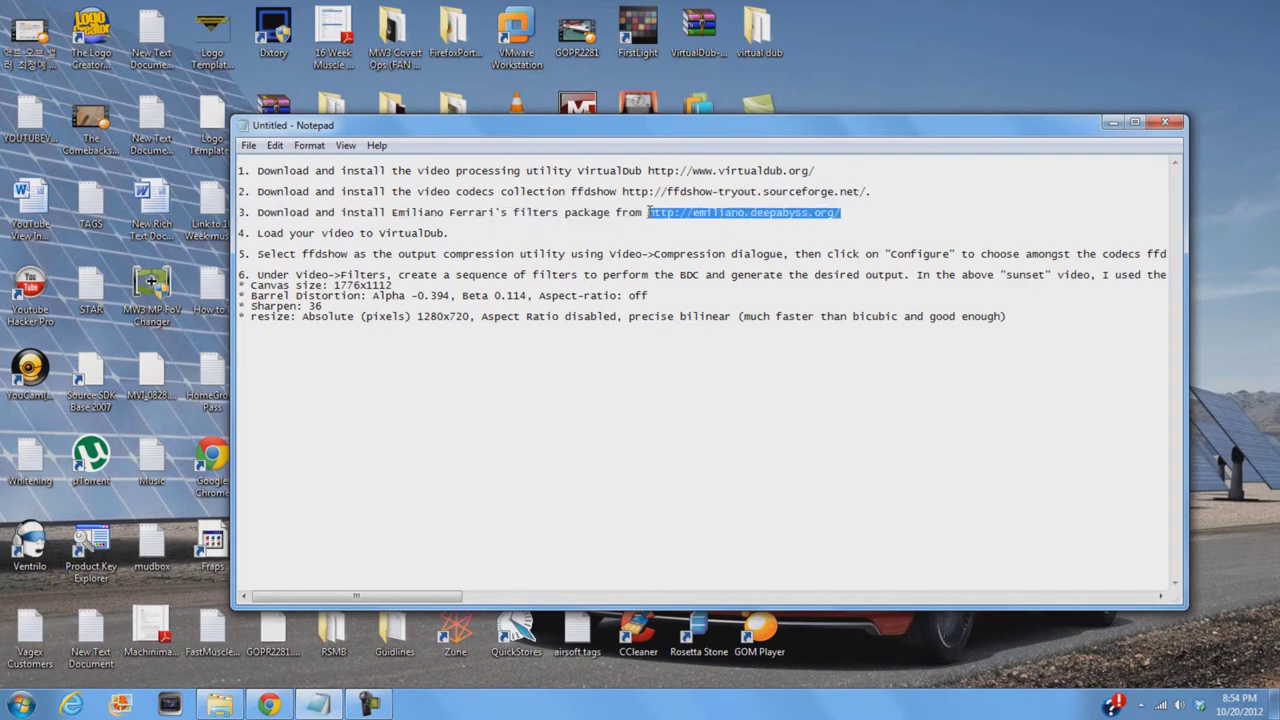
# Step: Load emiliano.deepabyss.org in a new tab and download the All_filters_Bin.zip binary package
pyautogui.click(268, 705)
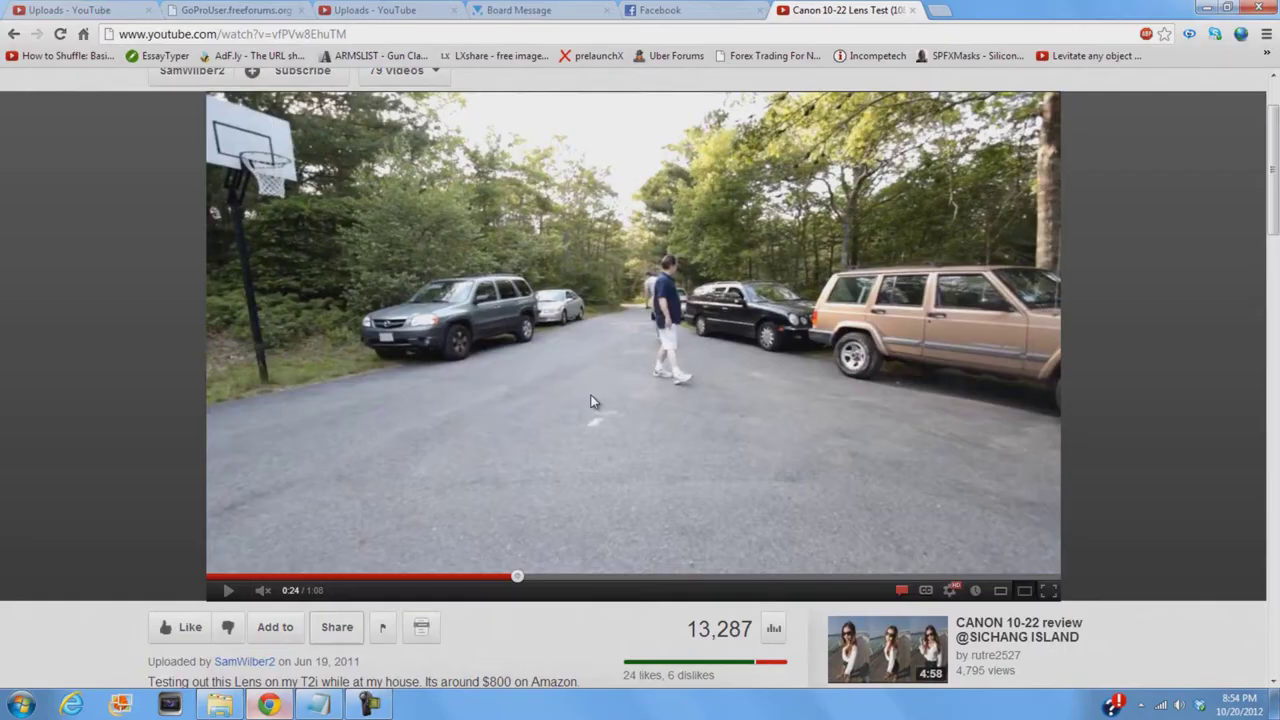
pyautogui.click(940, 9)
pyautogui.hotkey('ctrl', 'v')
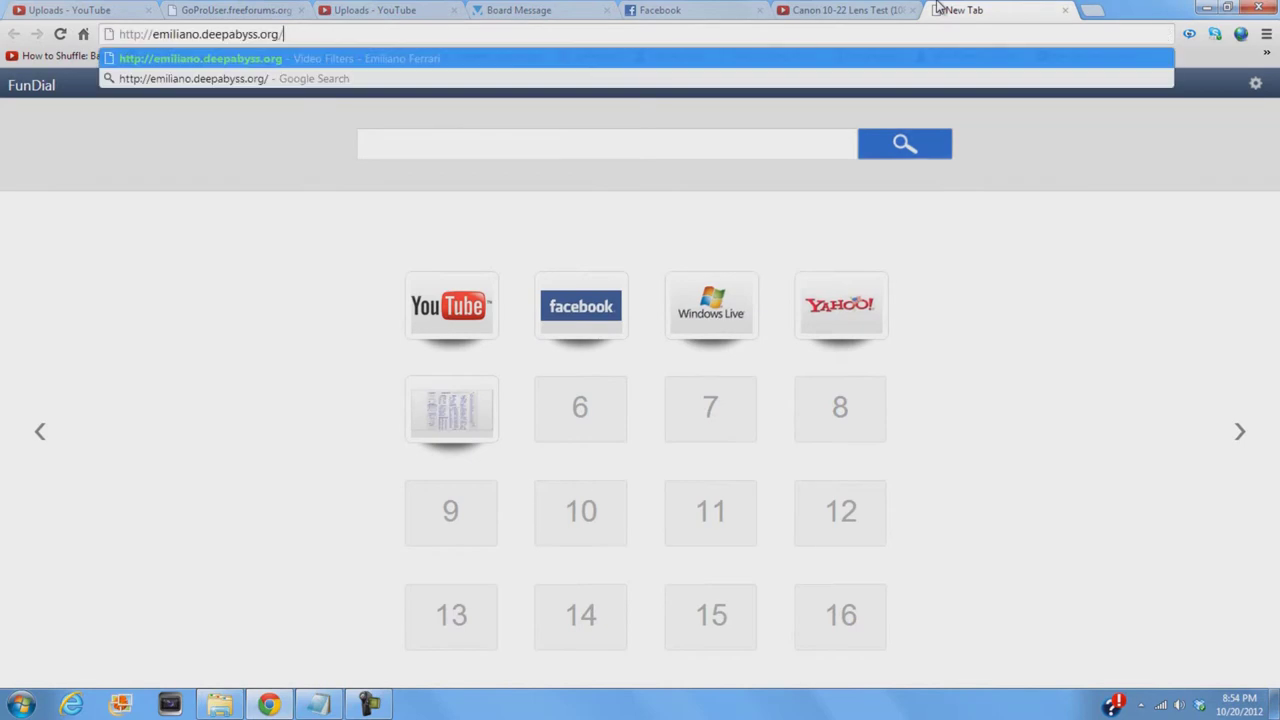
pyautogui.press('Return')
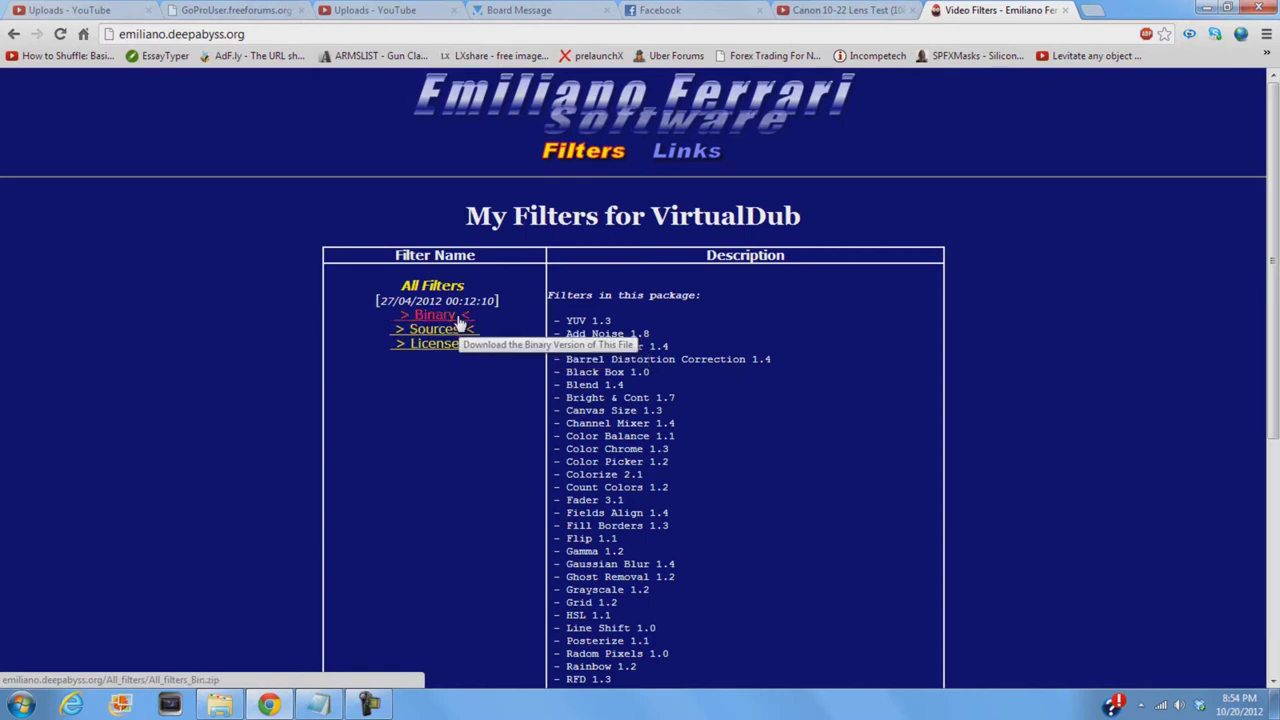
pyautogui.click(459, 318)
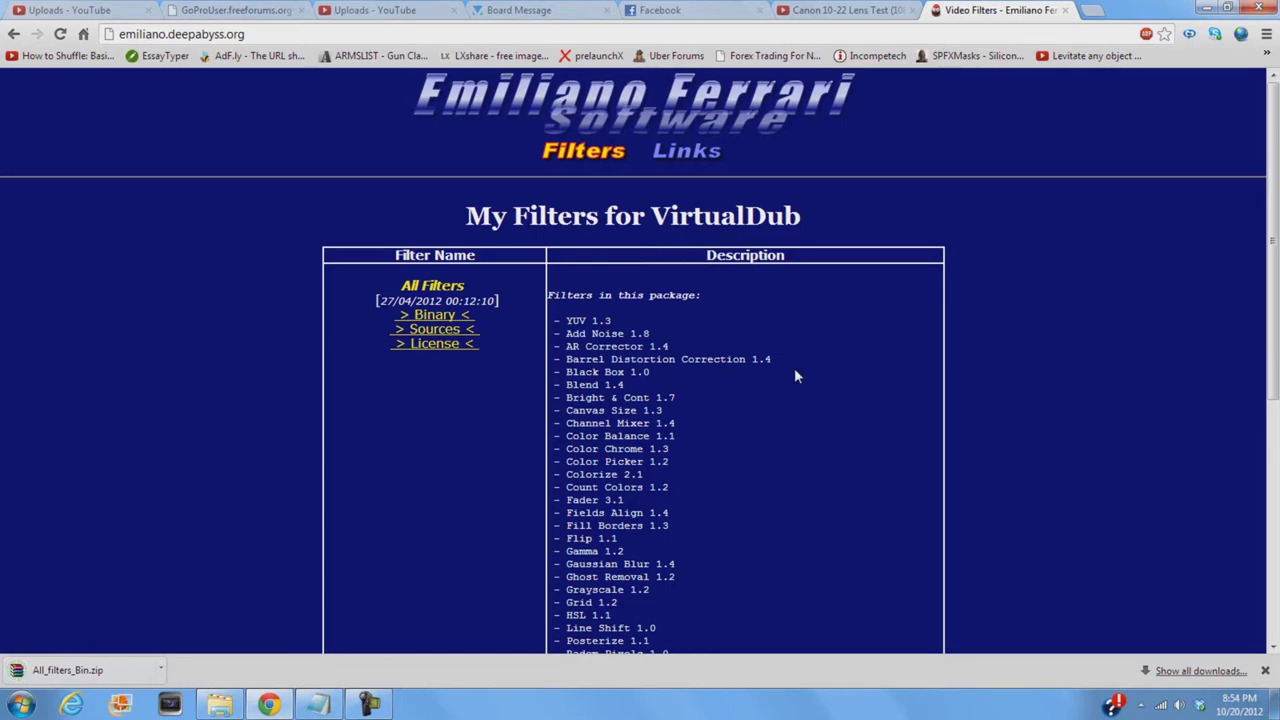
# Step: Open All_filters_Bin.zip's vdf folder in WinRAR, pick ef_barrel.vdf, and open the virtual dub folder
pyautogui.click(108, 667)
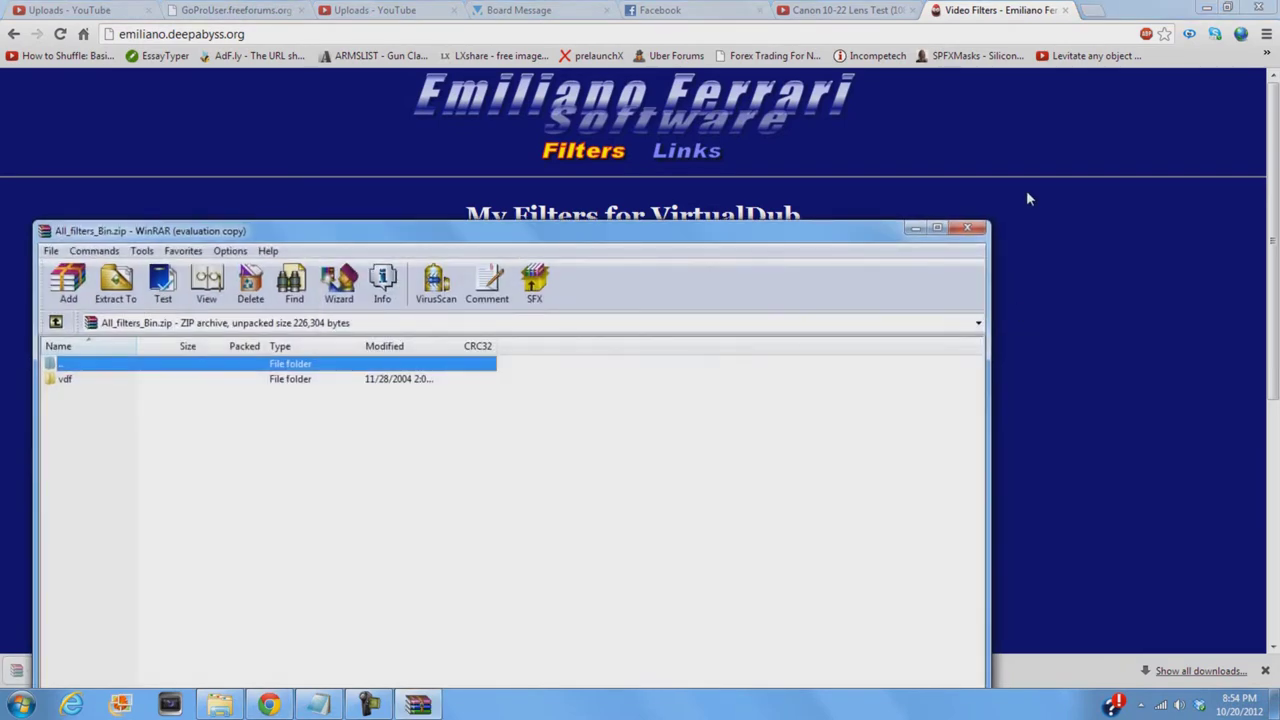
pyautogui.click(1268, 10)
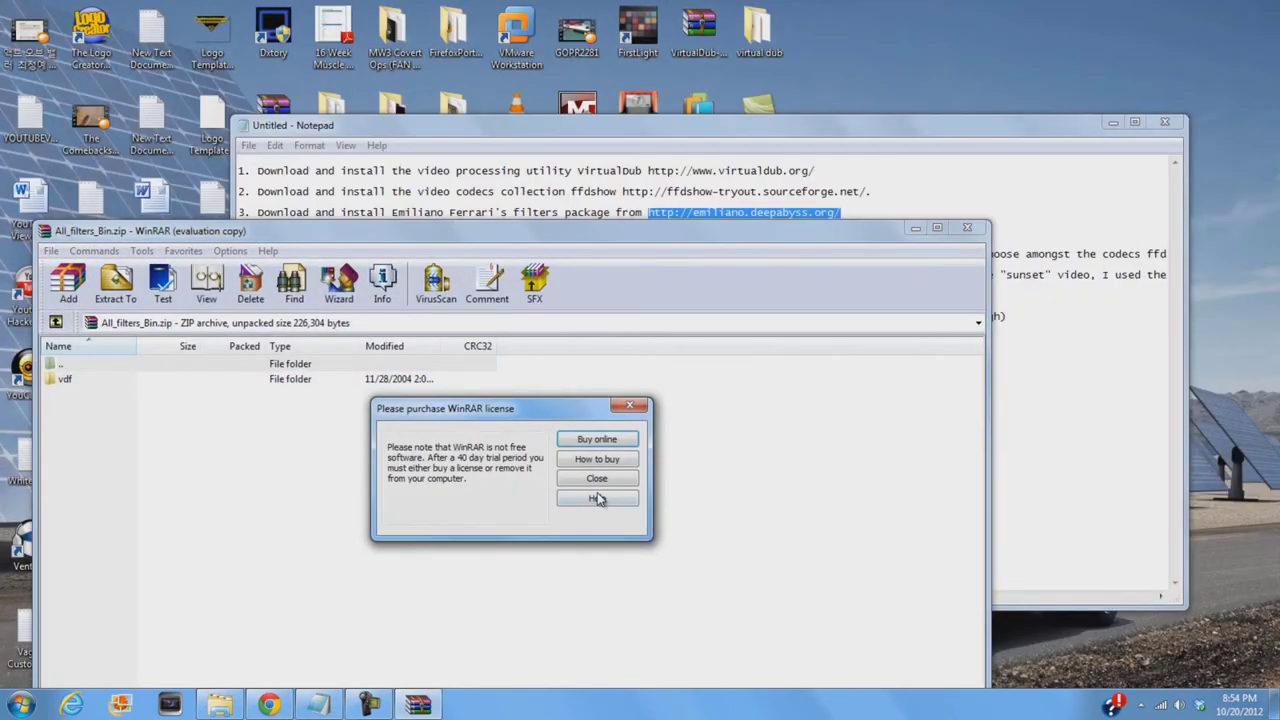
pyautogui.click(595, 478)
pyautogui.doubleClick(186, 379)
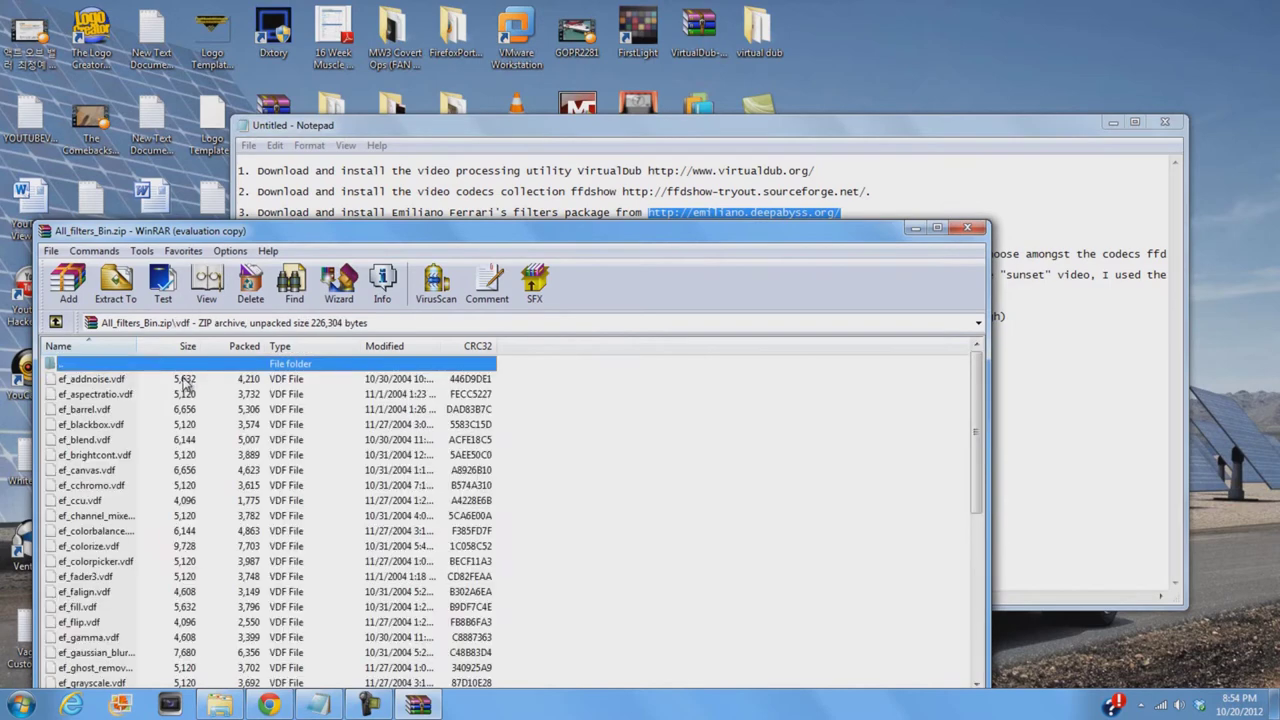
pyautogui.moveTo(580, 230); pyautogui.dragTo(660, 105)
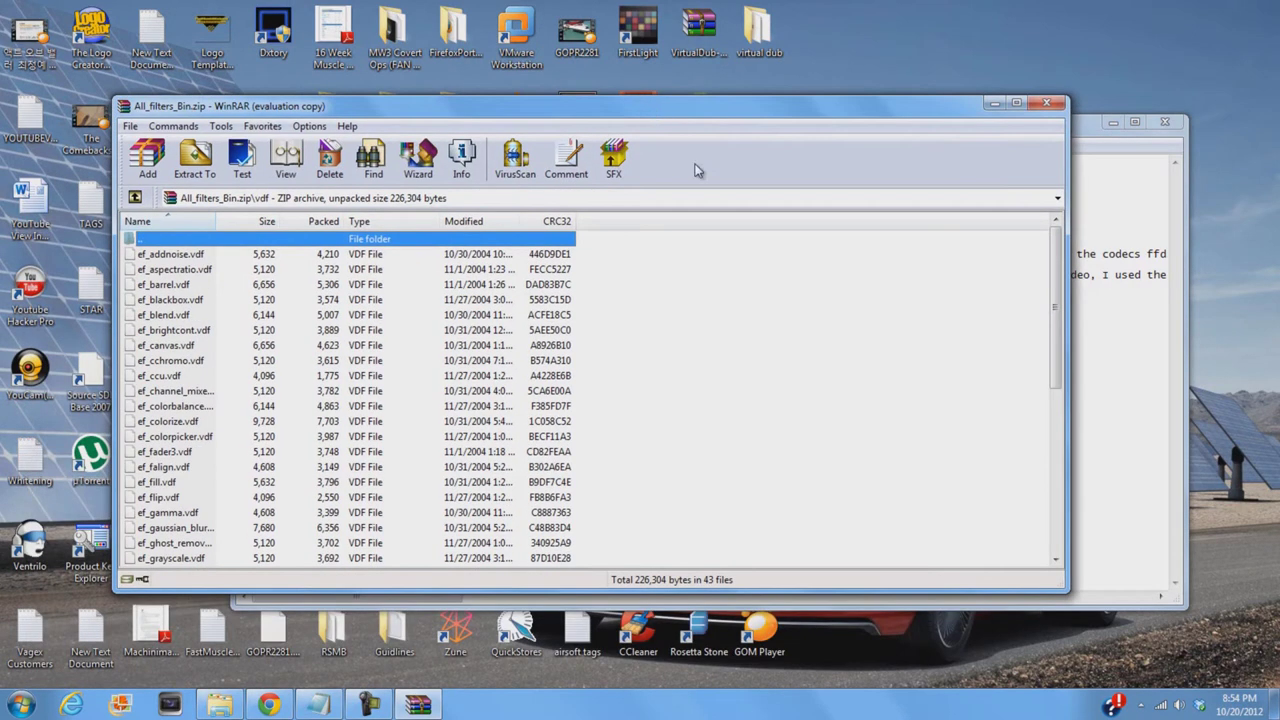
pyautogui.click(167, 286)
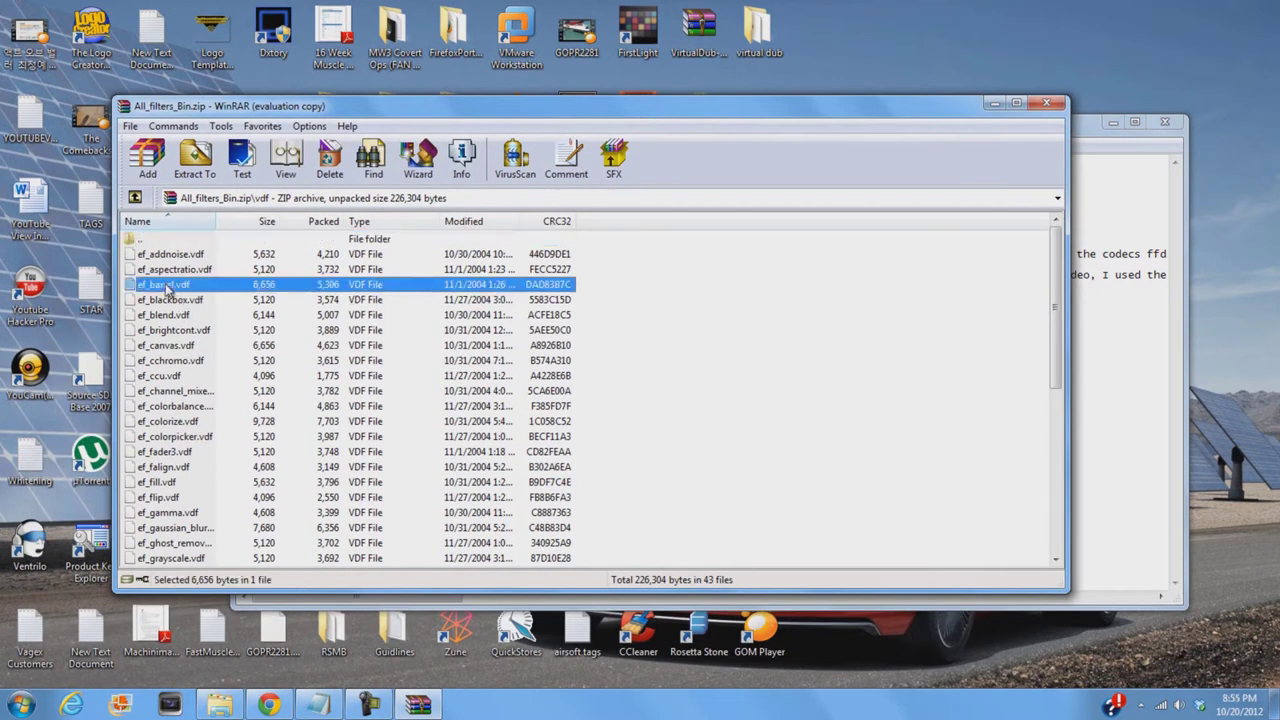
pyautogui.doubleClick(767, 48)
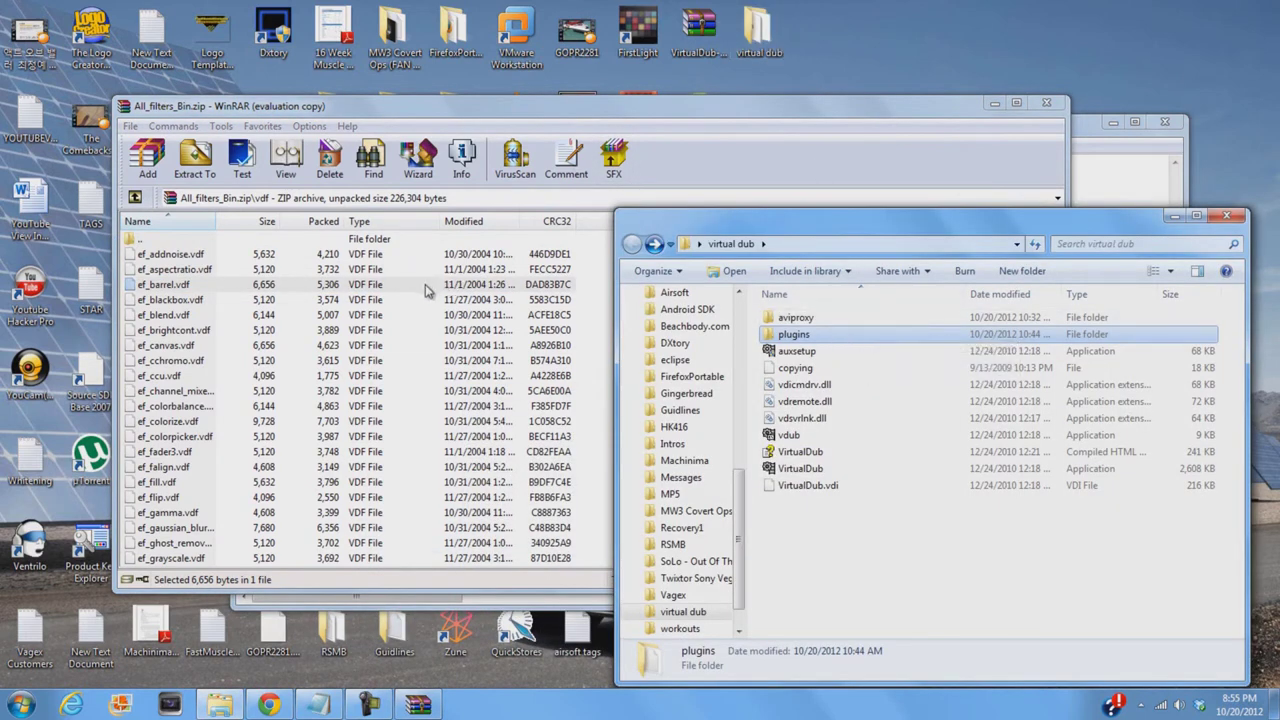
# Step: Copy ef_barrel.vdf into VirtualDub's plugins folder, close WinRAR, and launch VirtualDub.exe
pyautogui.moveTo(428, 290); pyautogui.dragTo(822, 338)
pyautogui.doubleClick(822, 338)
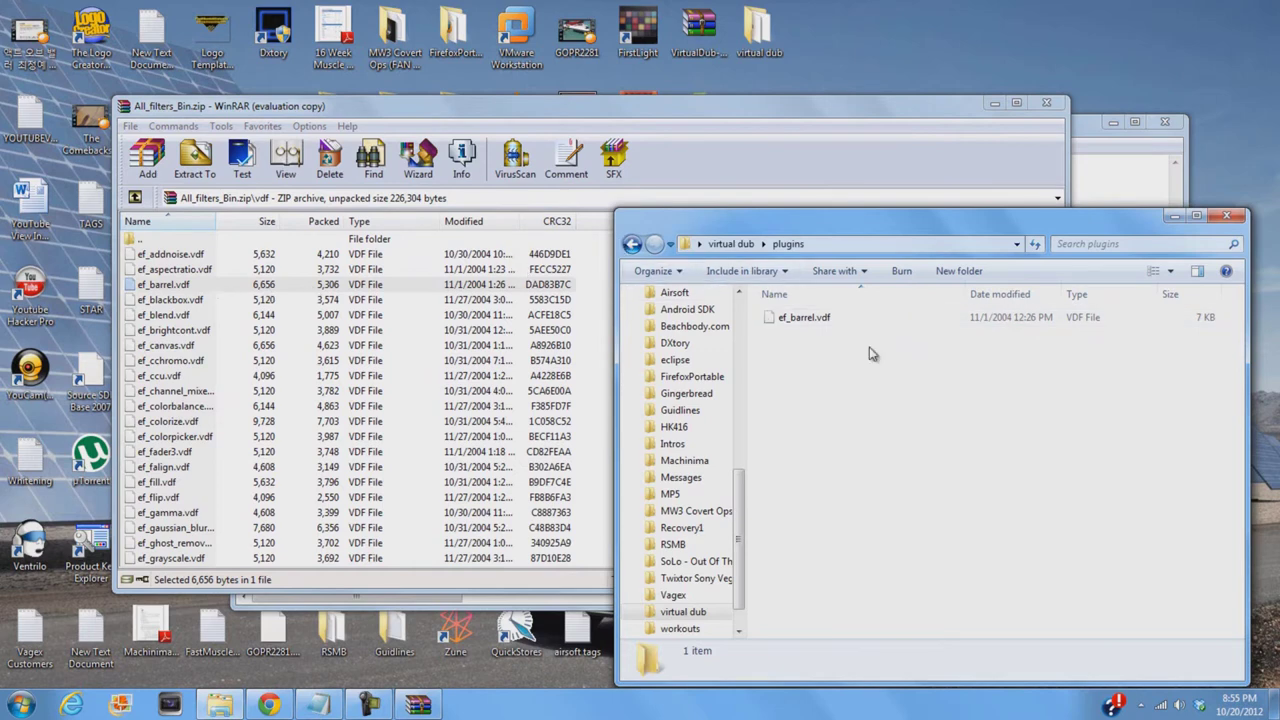
pyautogui.click(631, 245)
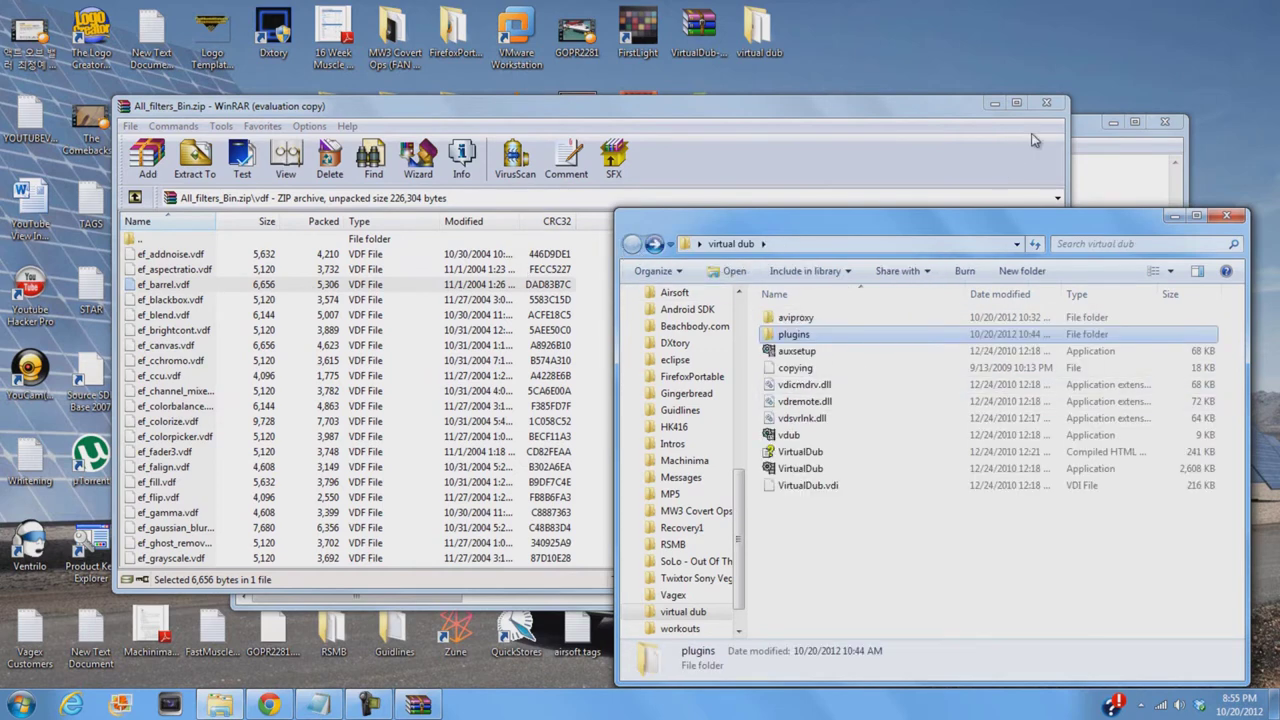
pyautogui.click(1046, 103)
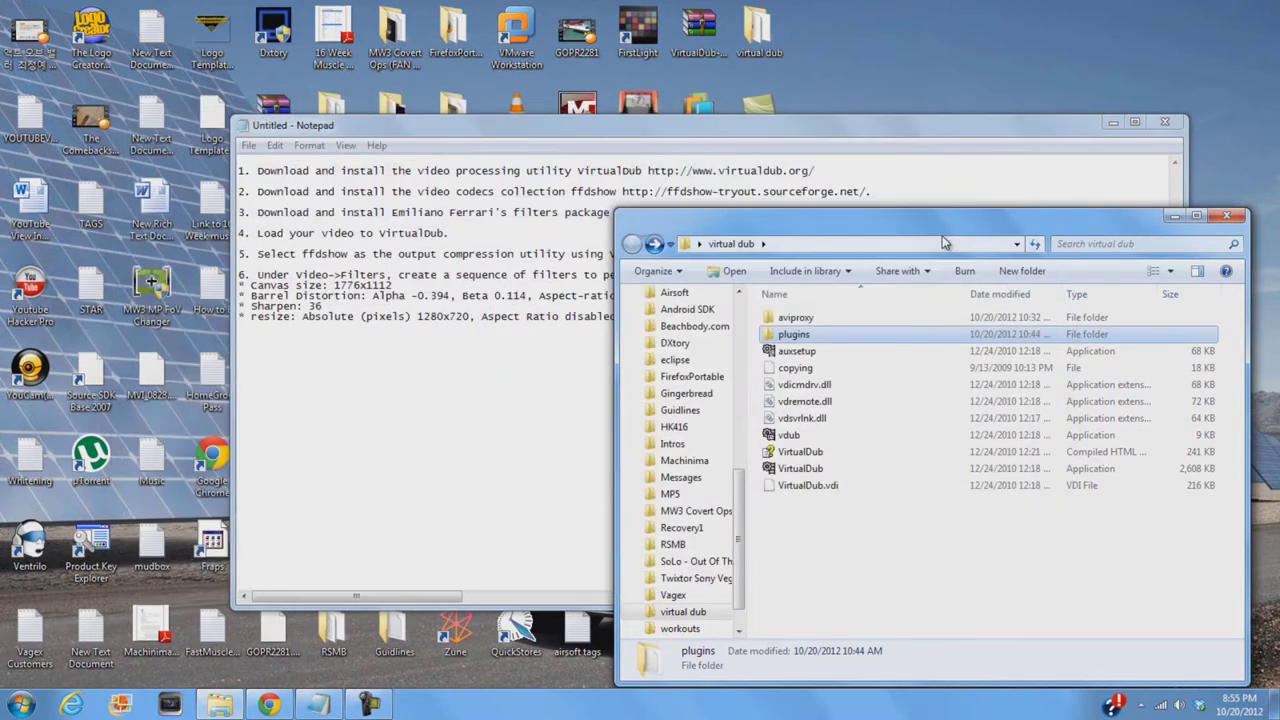
pyautogui.moveTo(944, 222); pyautogui.dragTo(806, 247)
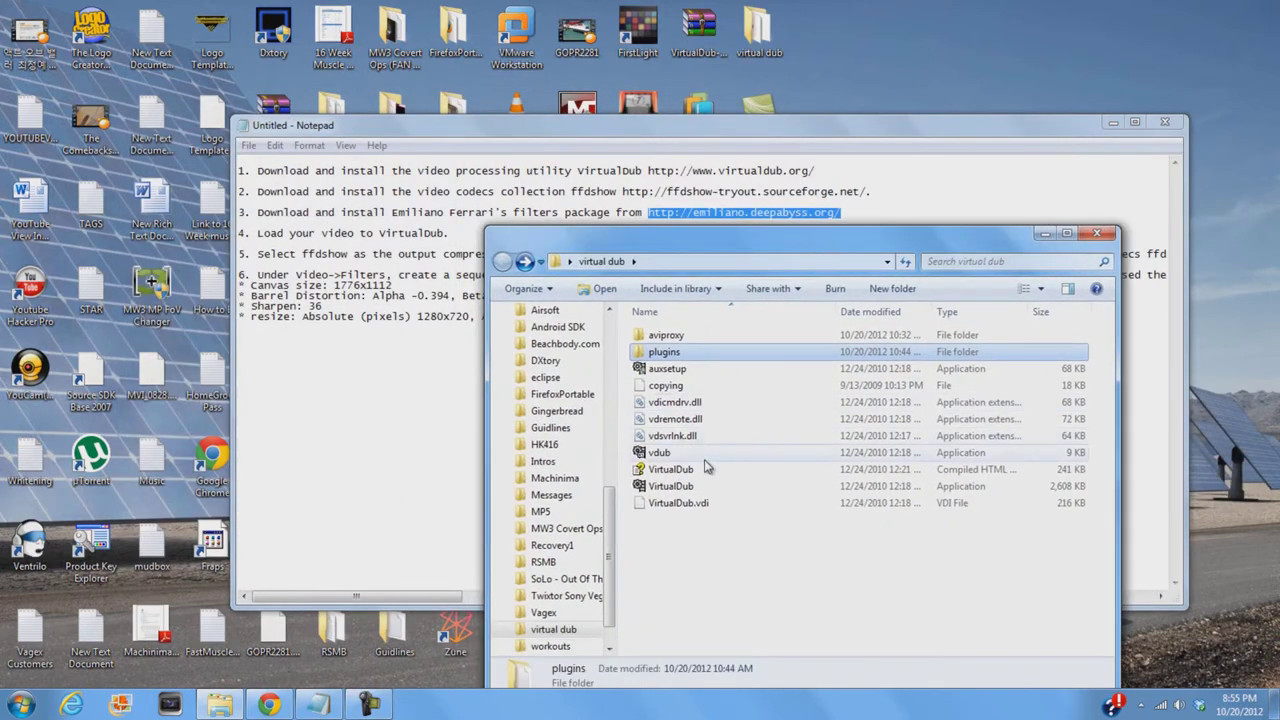
pyautogui.doubleClick(706, 486)
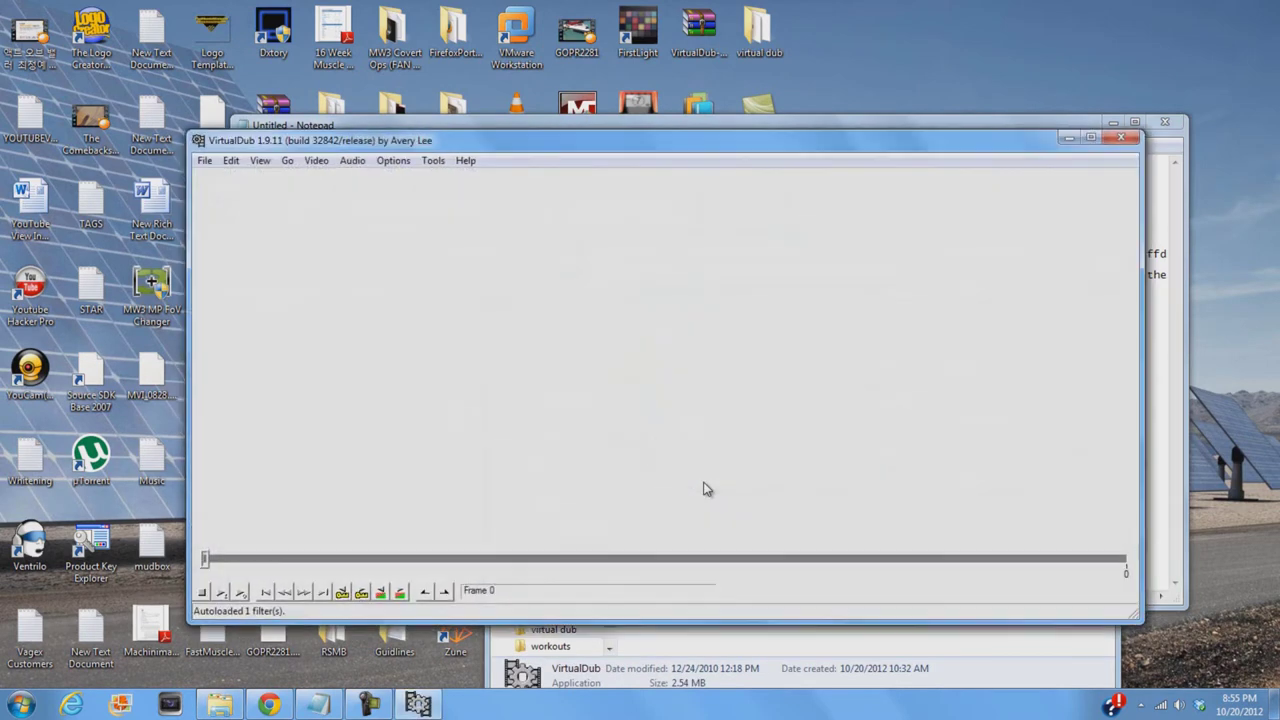
# Step: Start opening a video file and browse the dialog to the Videos library
pyautogui.click(965, 662)
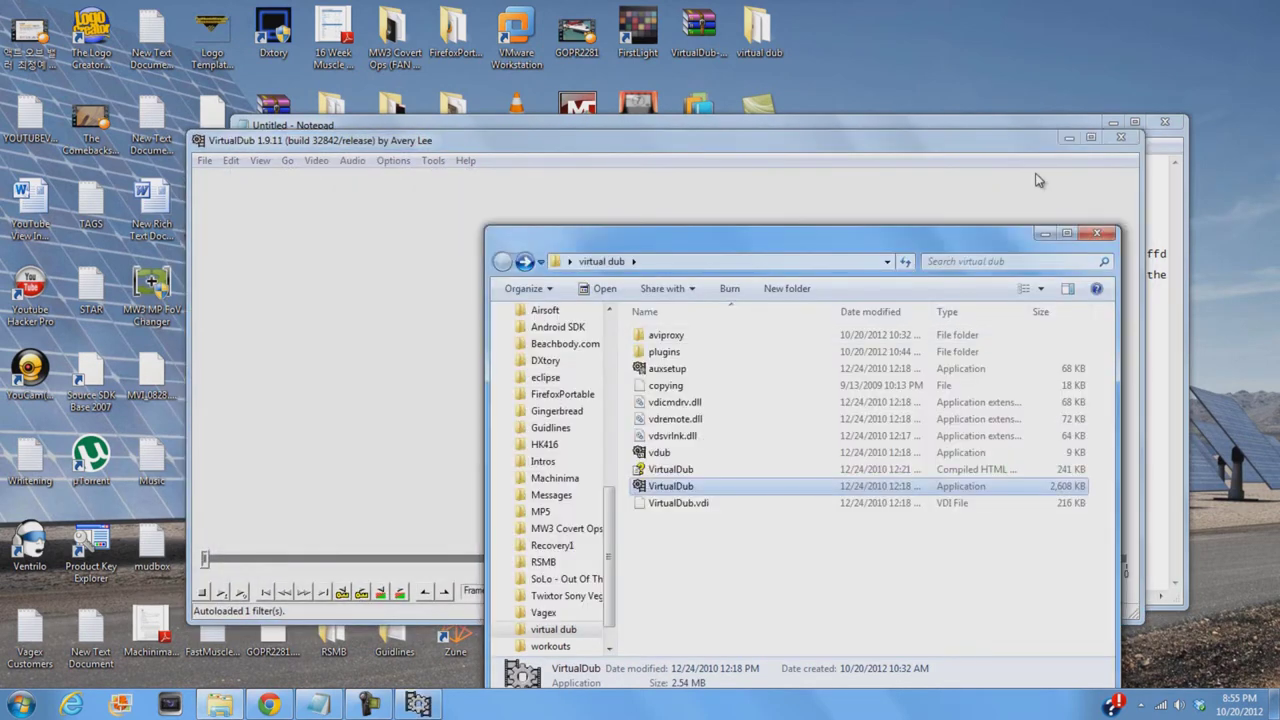
pyautogui.click(1049, 237)
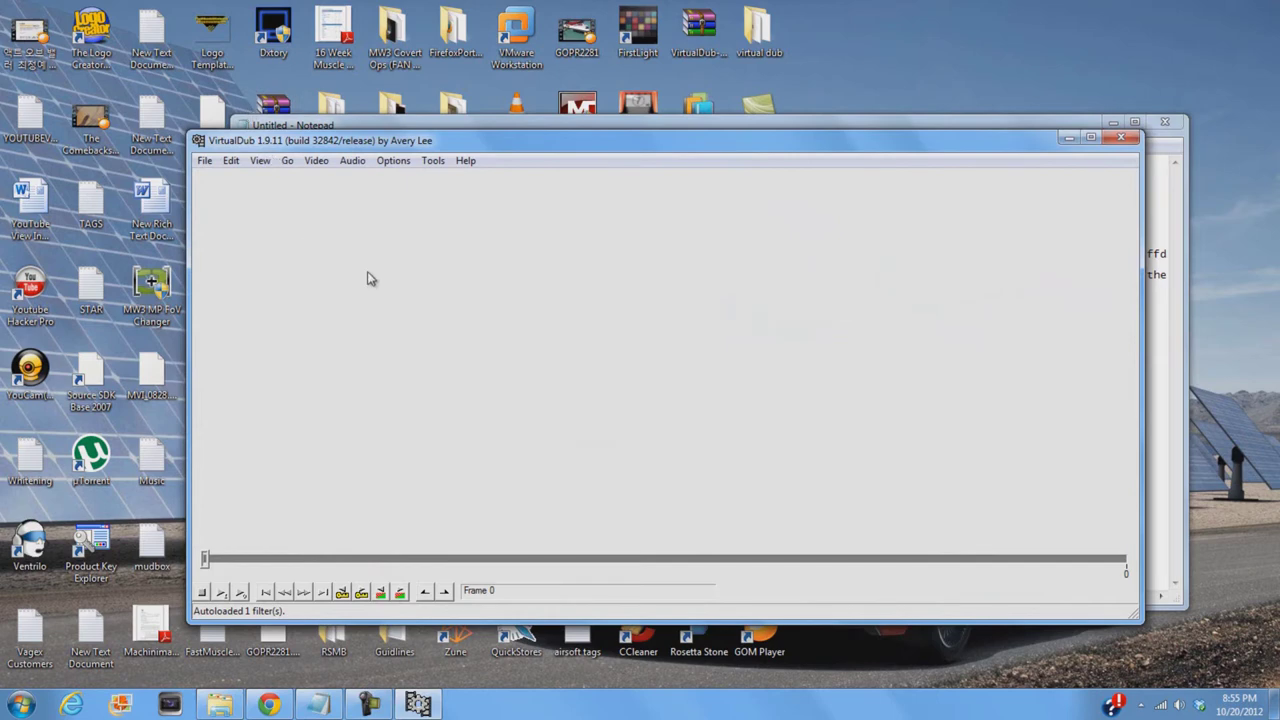
pyautogui.click(204, 160)
pyautogui.click(226, 181)
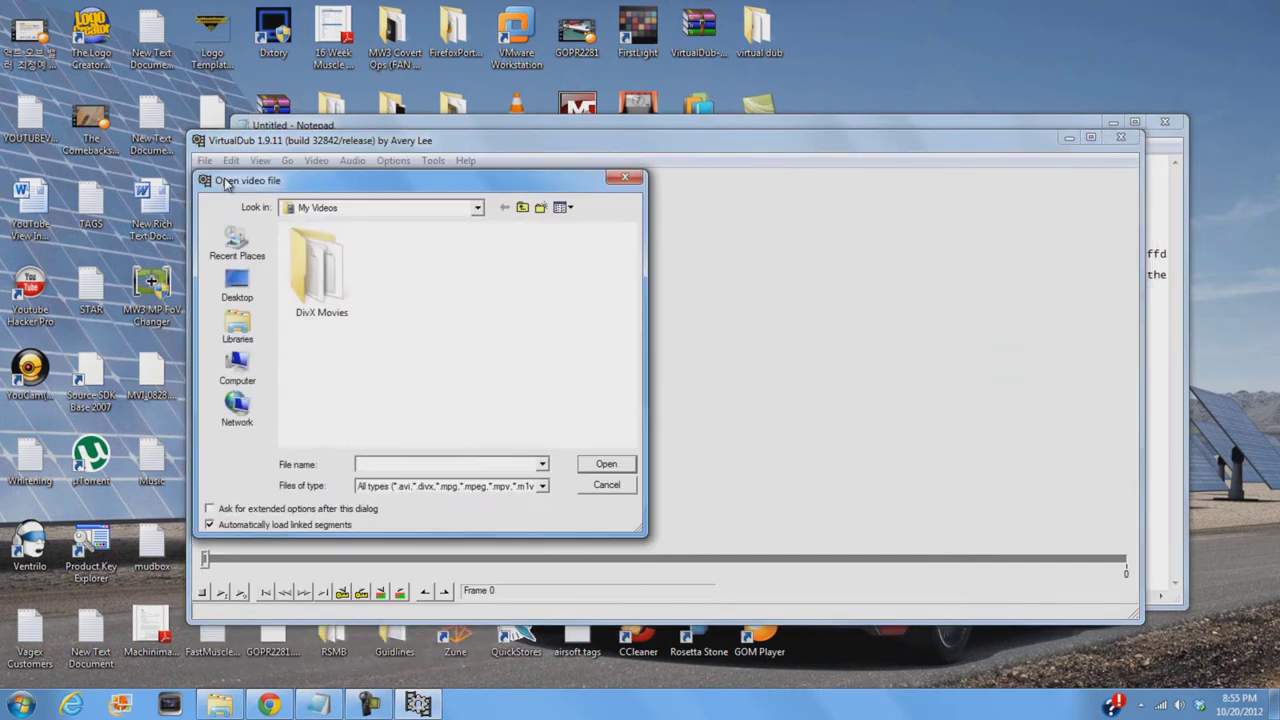
pyautogui.click(240, 325)
pyautogui.doubleClick(318, 340)
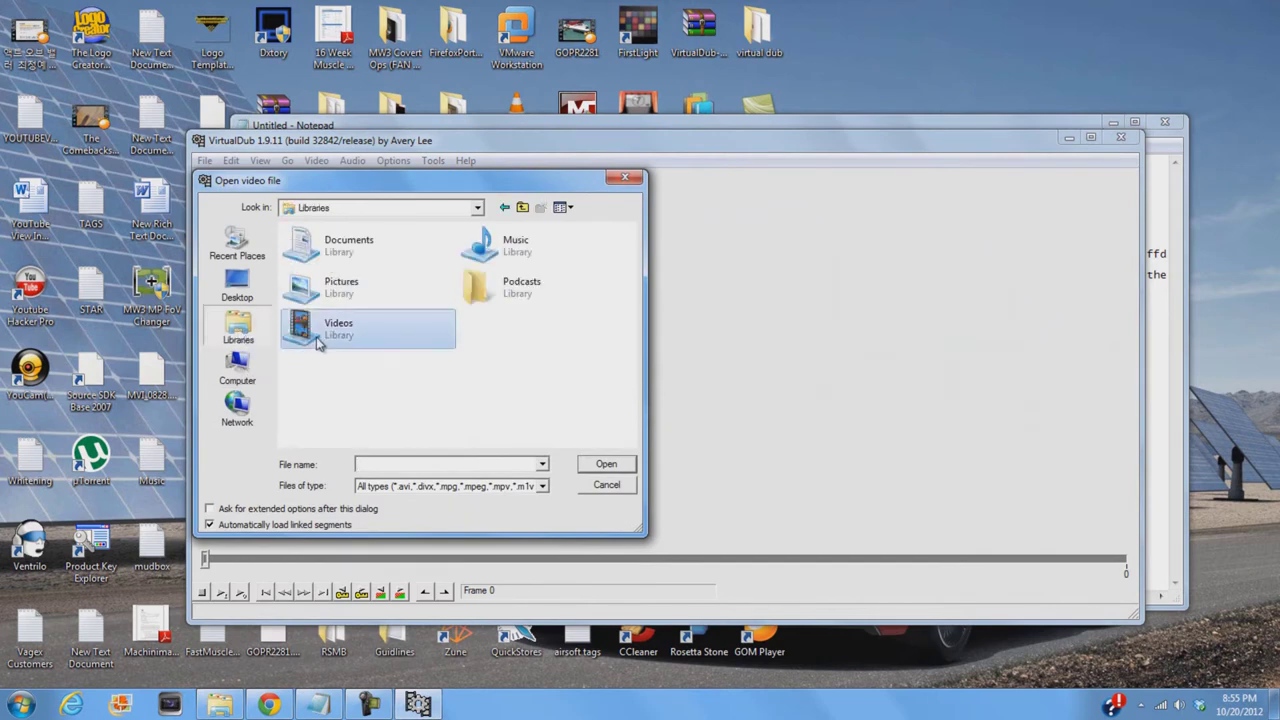
pyautogui.scroll(-1, 636, 387)
pyautogui.moveTo(636, 387); pyautogui.dragTo(616, 313)
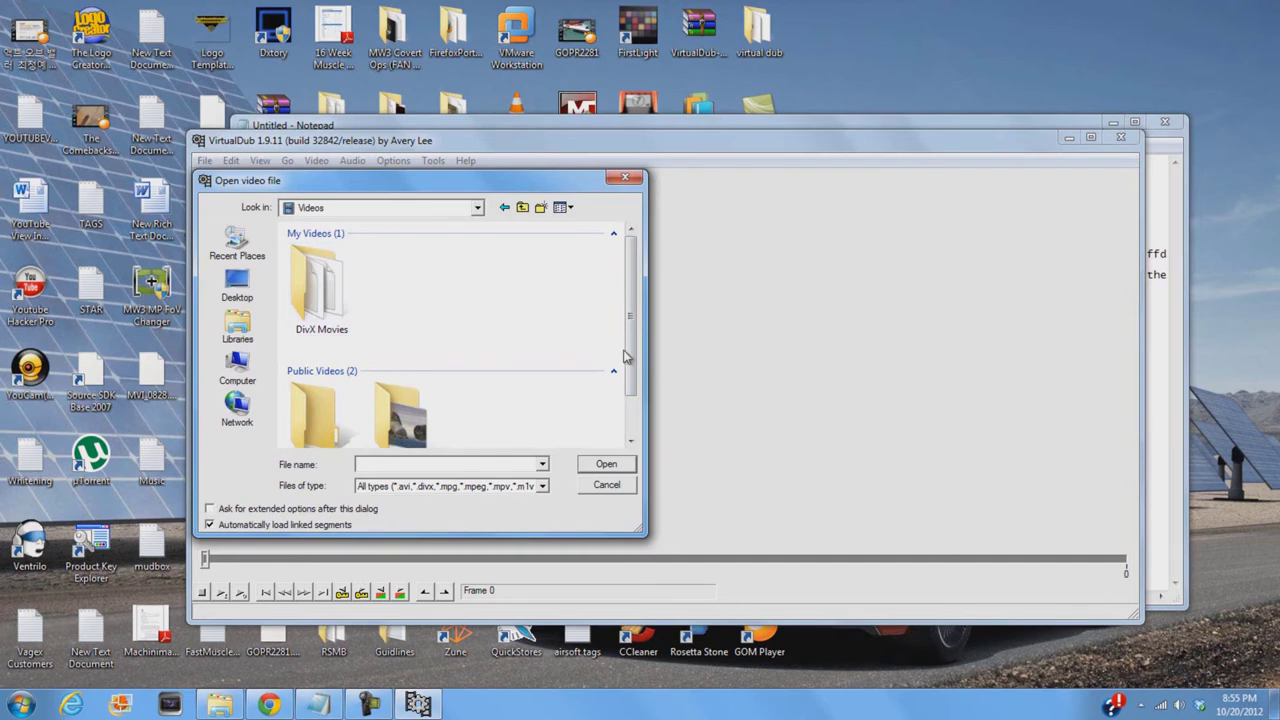
pyautogui.click(266, 345)
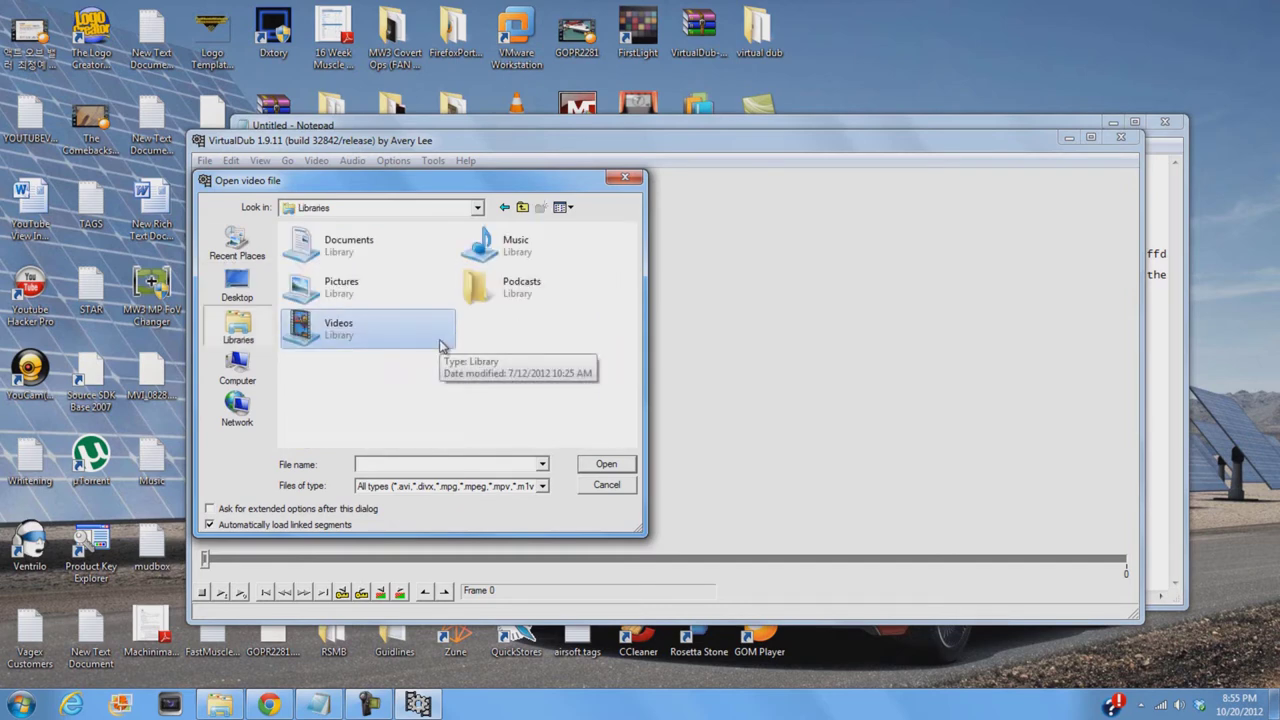
pyautogui.click(440, 345)
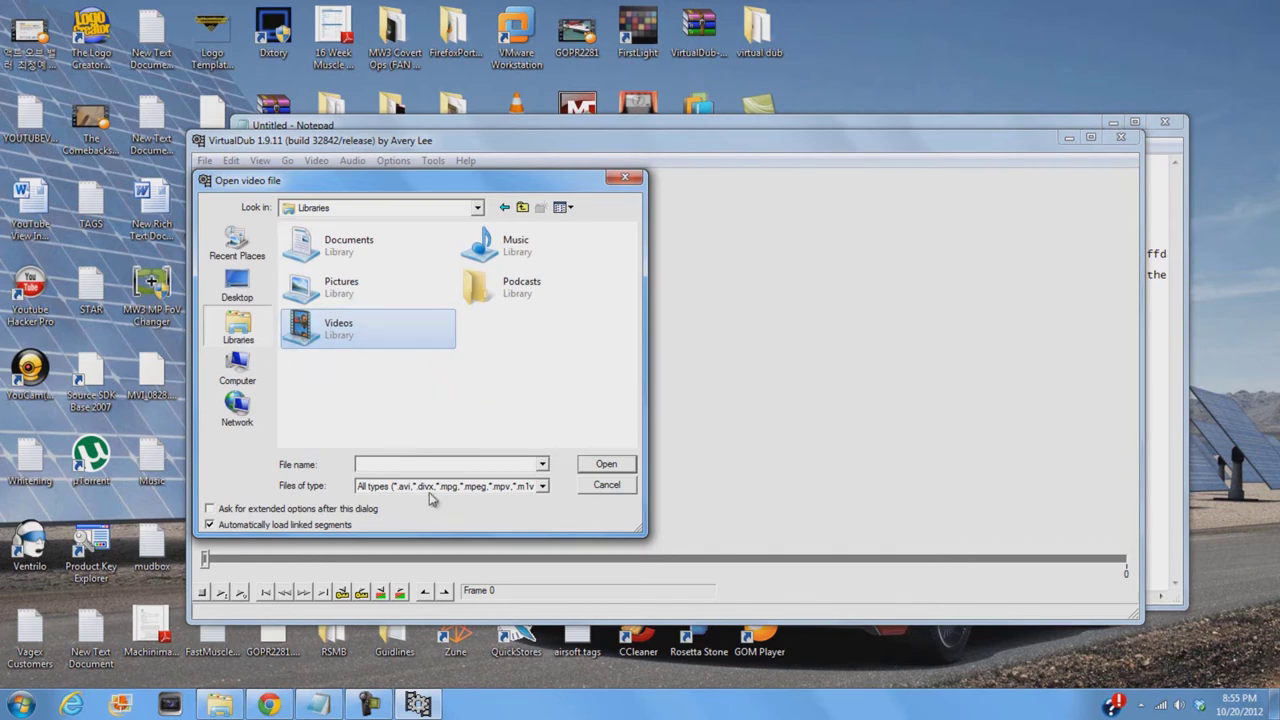
# Step: Keep all file types shown, peek into Sample Videos, and return to the Videos library
pyautogui.click(465, 487)
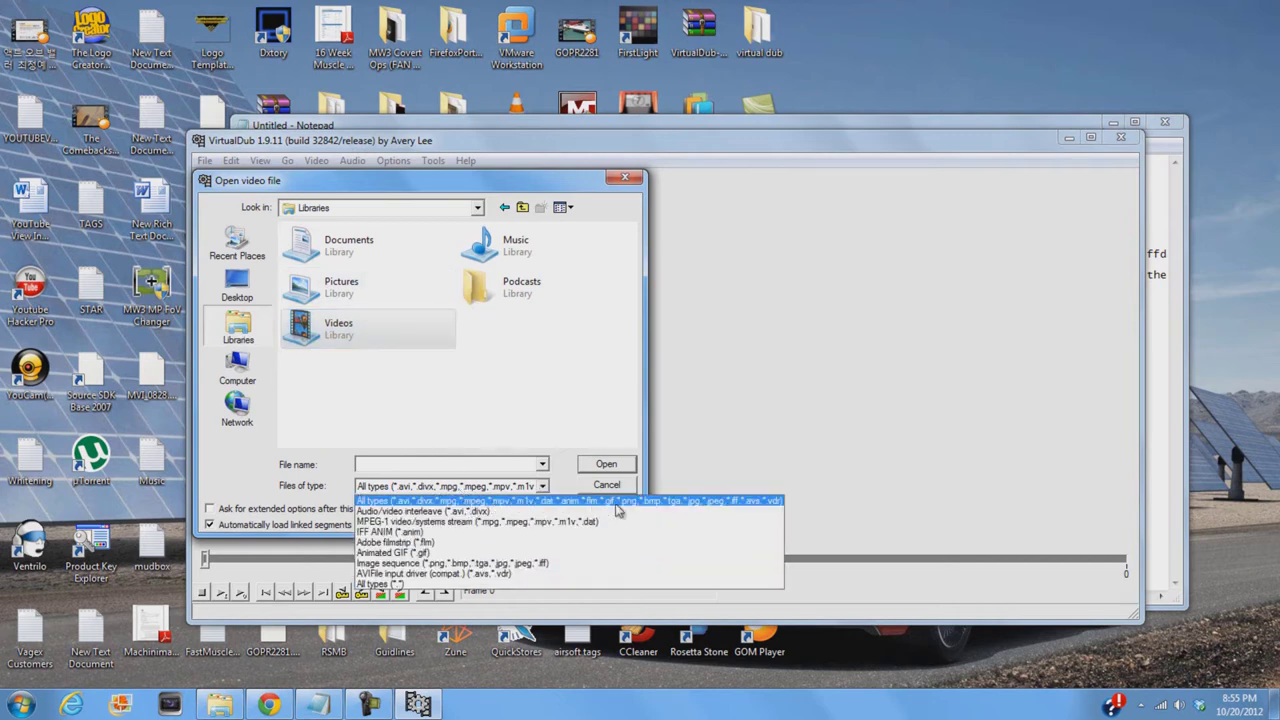
pyautogui.click(510, 494)
pyautogui.doubleClick(414, 352)
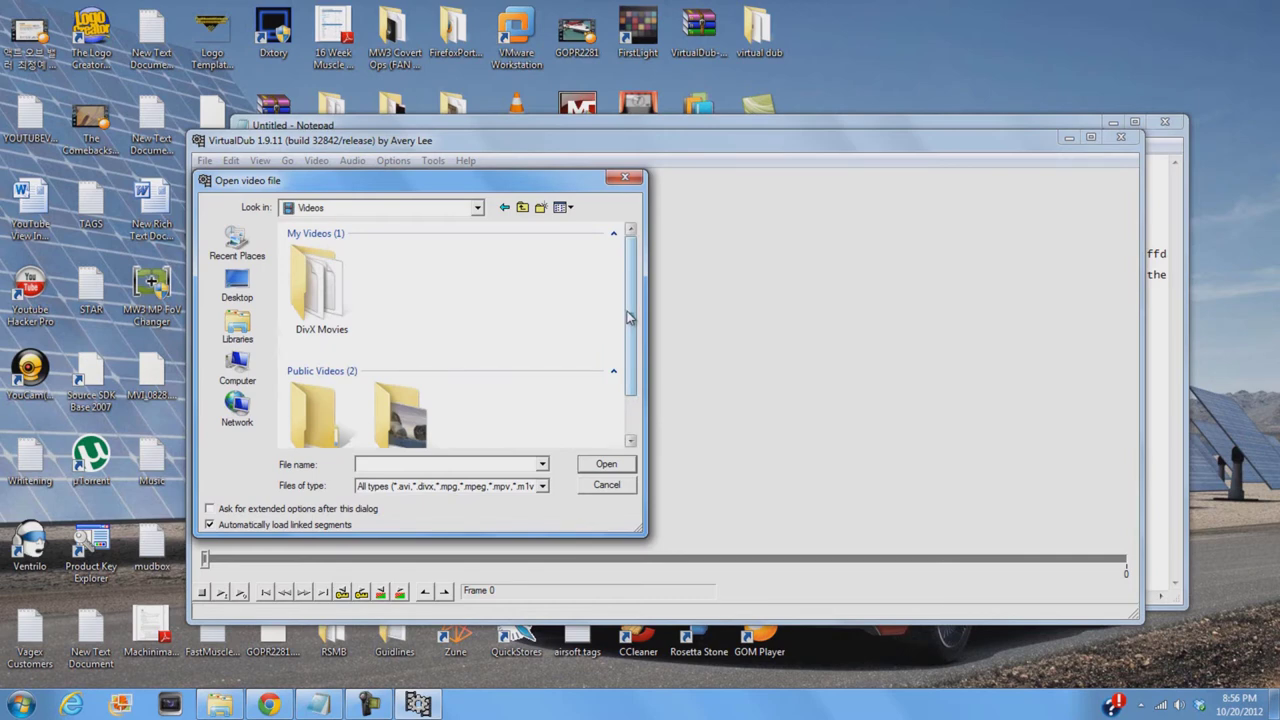
pyautogui.moveTo(630, 318); pyautogui.dragTo(651, 420)
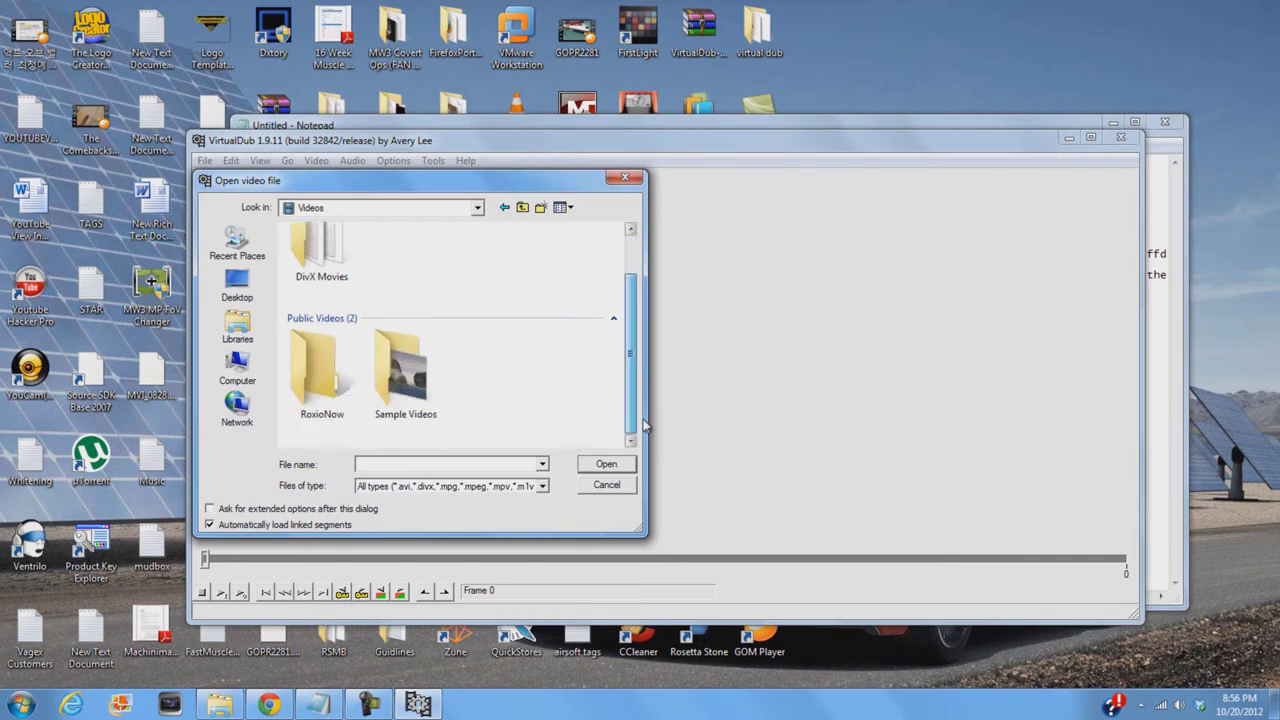
pyautogui.doubleClick(393, 388)
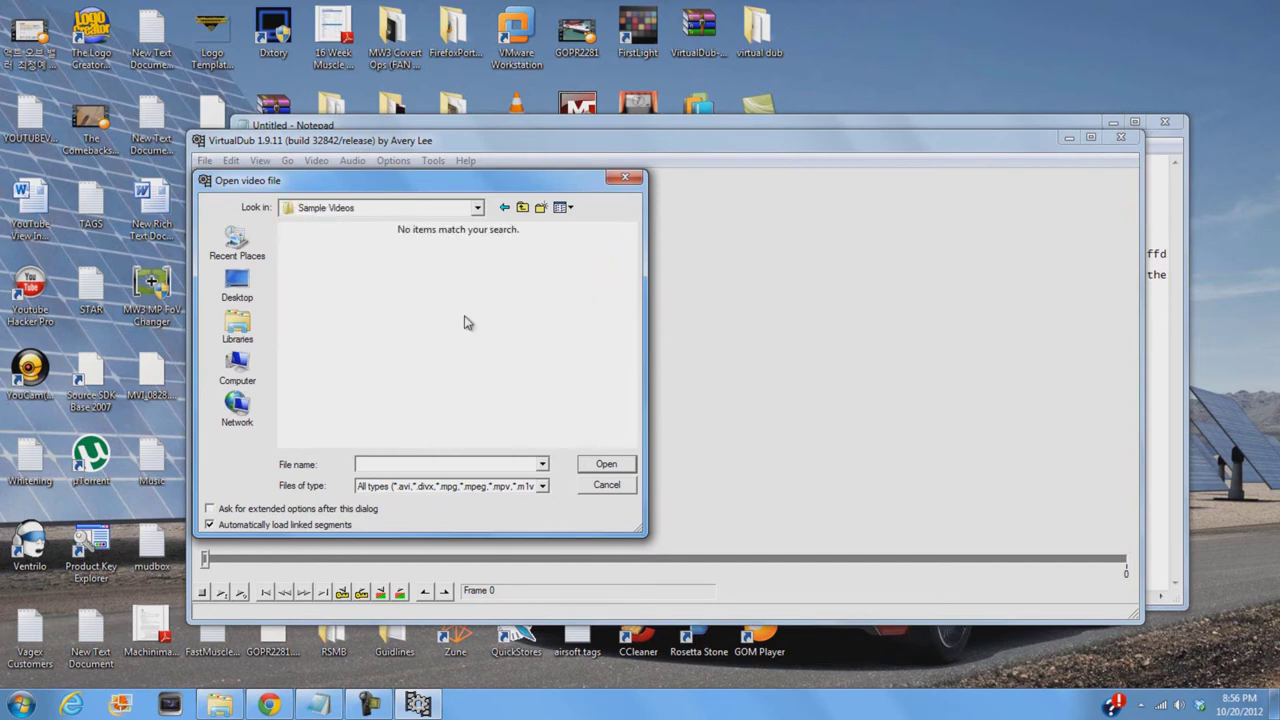
pyautogui.click(504, 207)
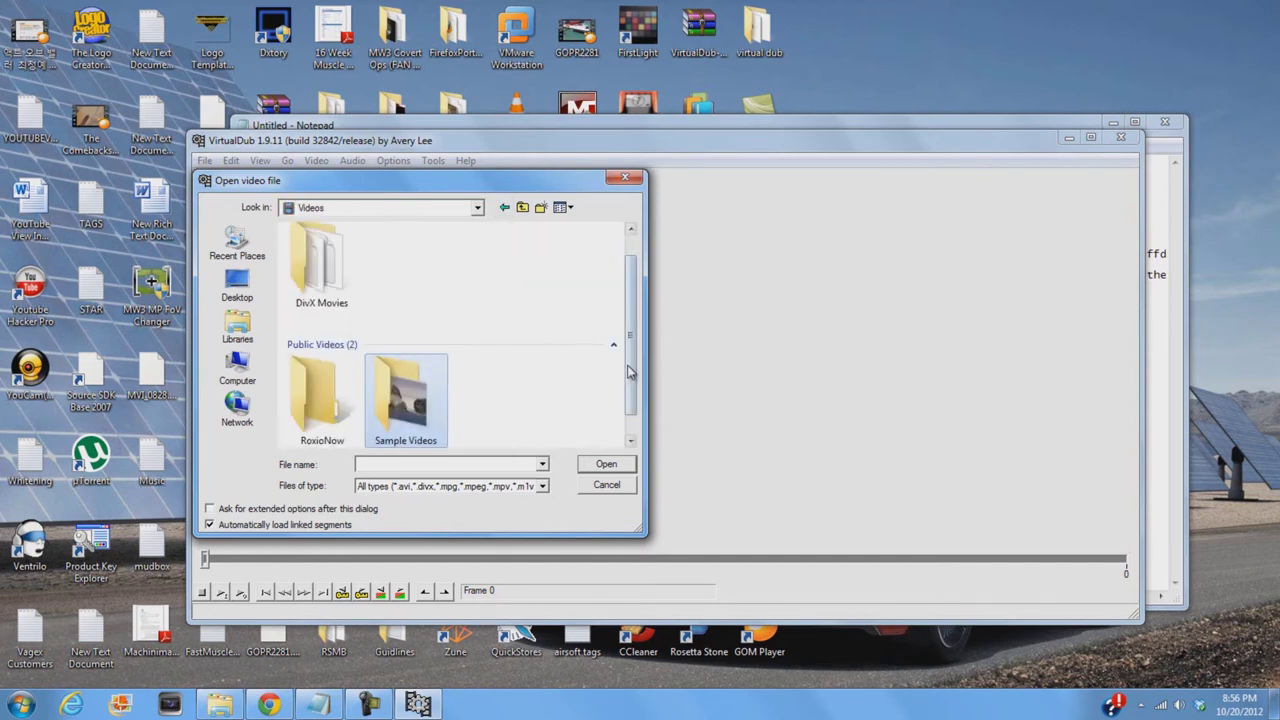
pyautogui.moveTo(630, 372); pyautogui.dragTo(630, 352)
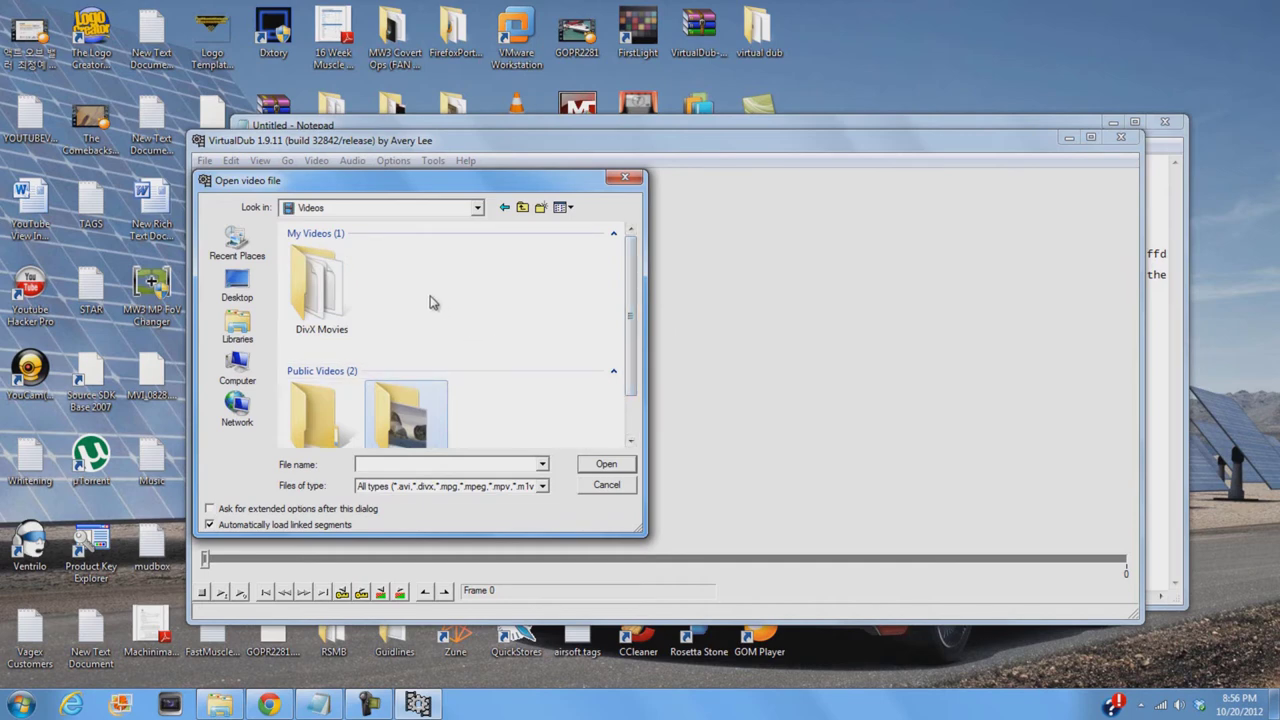
pyautogui.click(360, 706)
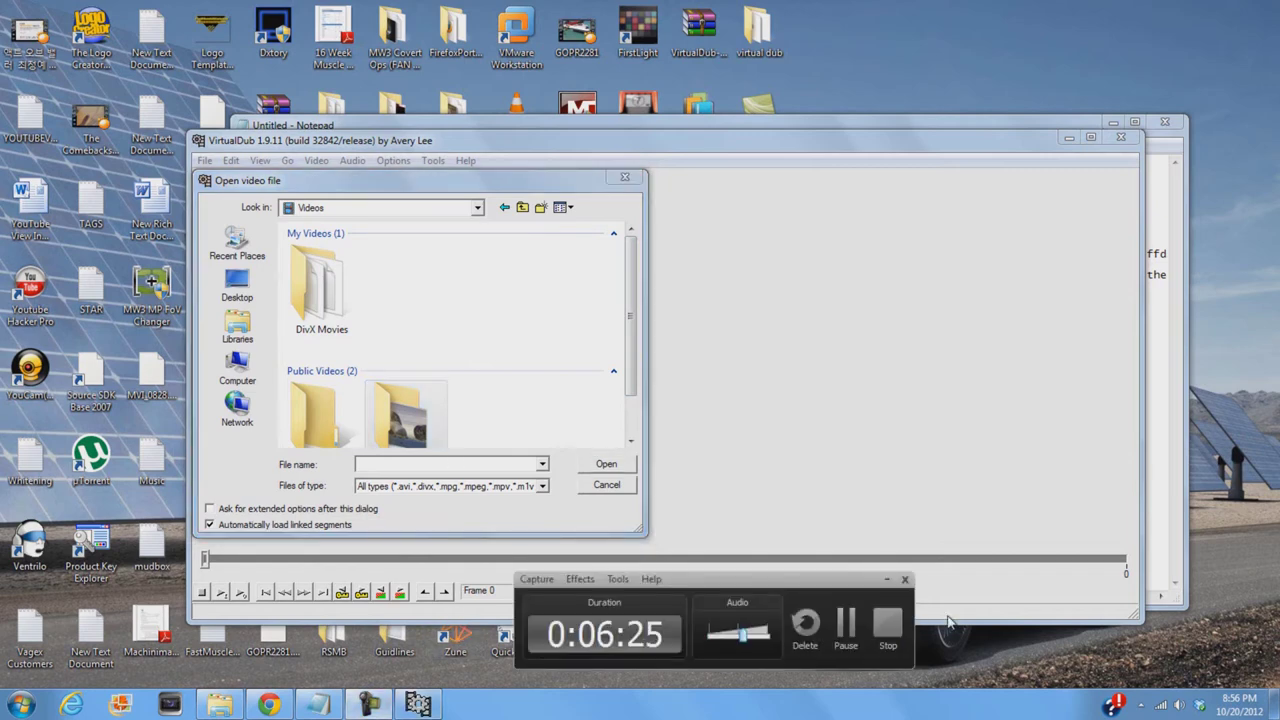
# Step: Launch VirtualDub and open the video file fisheye effect #1.avi
pyautogui.click(882, 626)
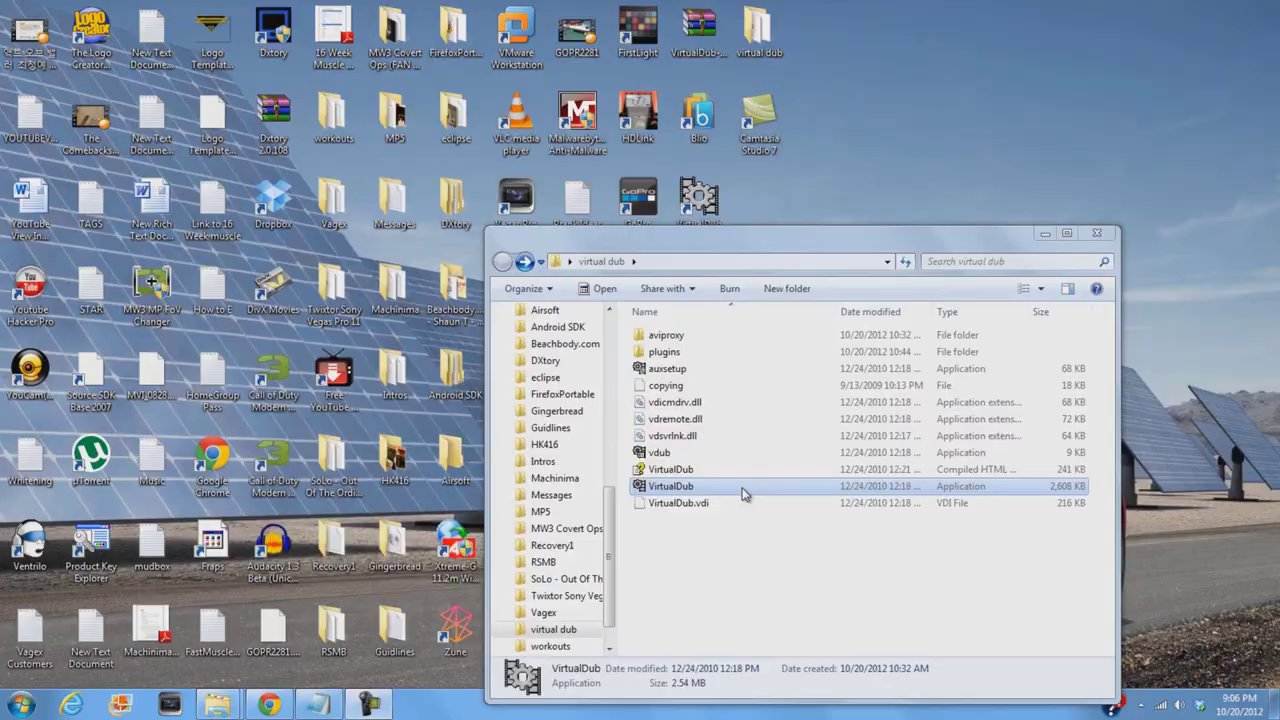
pyautogui.doubleClick(743, 493)
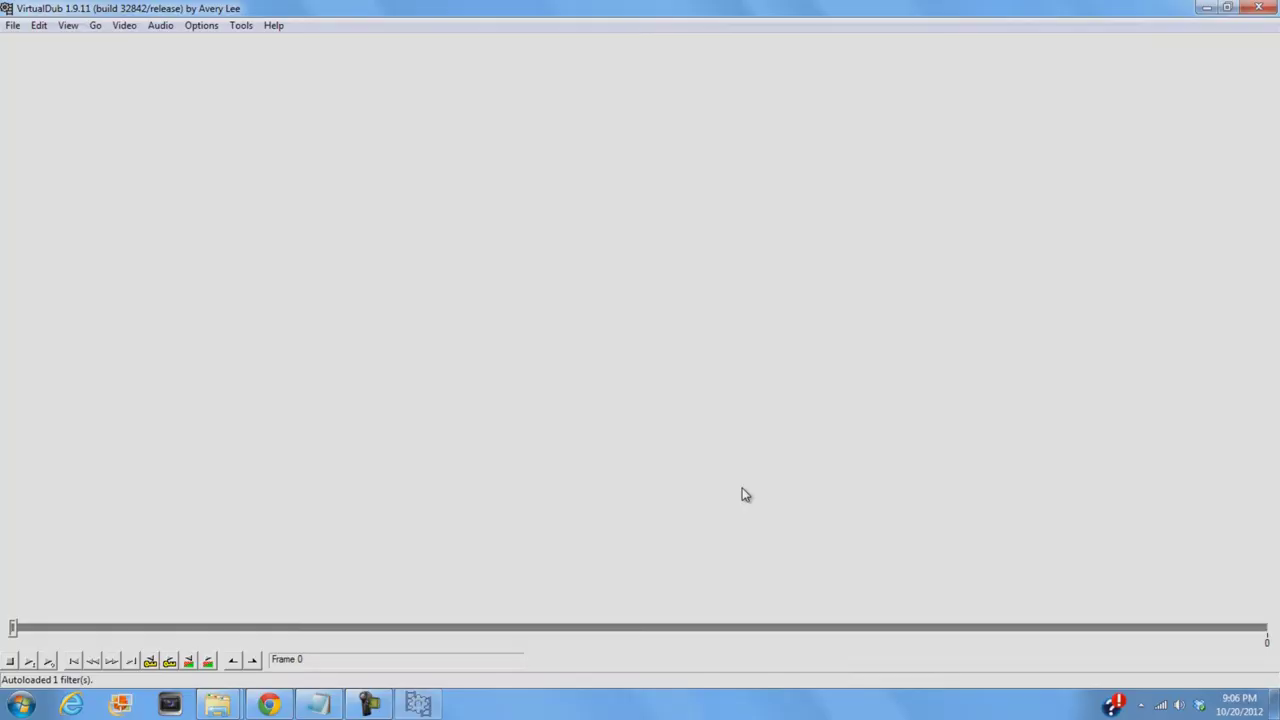
pyautogui.click(13, 26)
pyautogui.click(42, 46)
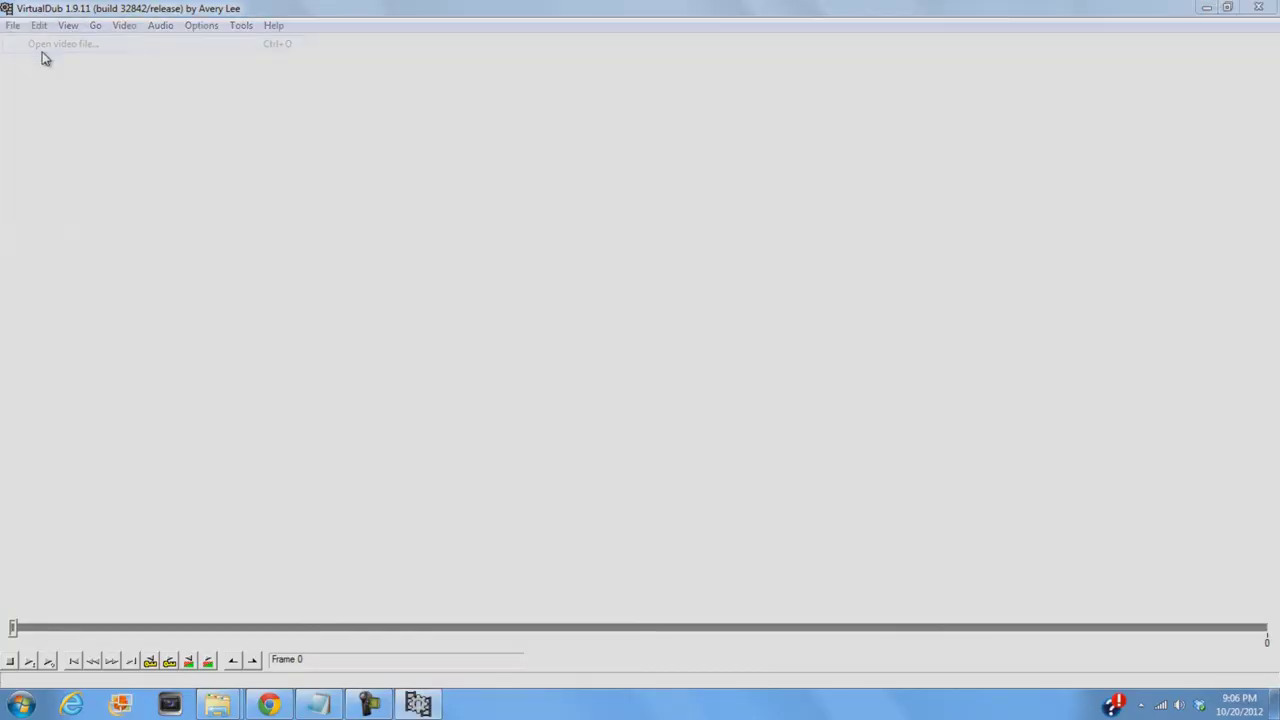
pyautogui.click(238, 192)
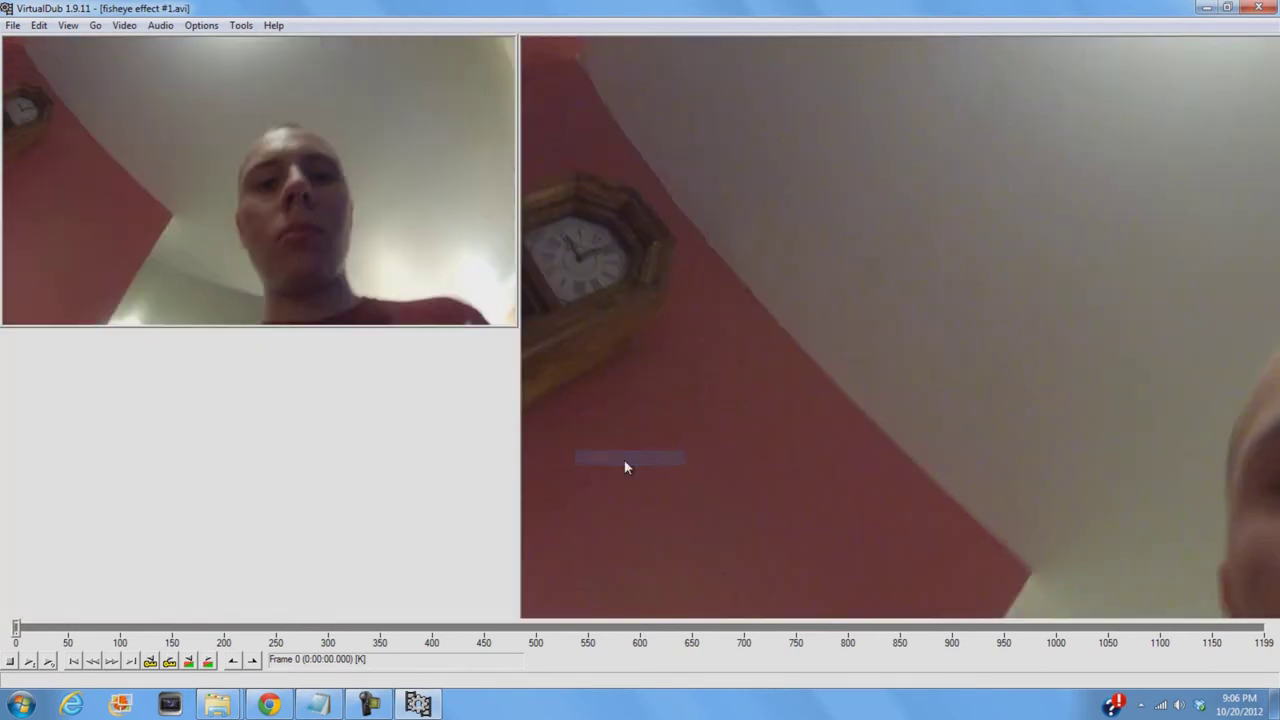
# Step: Shrink the output preview to the same size as the input preview
pyautogui.rightClick(614, 256)
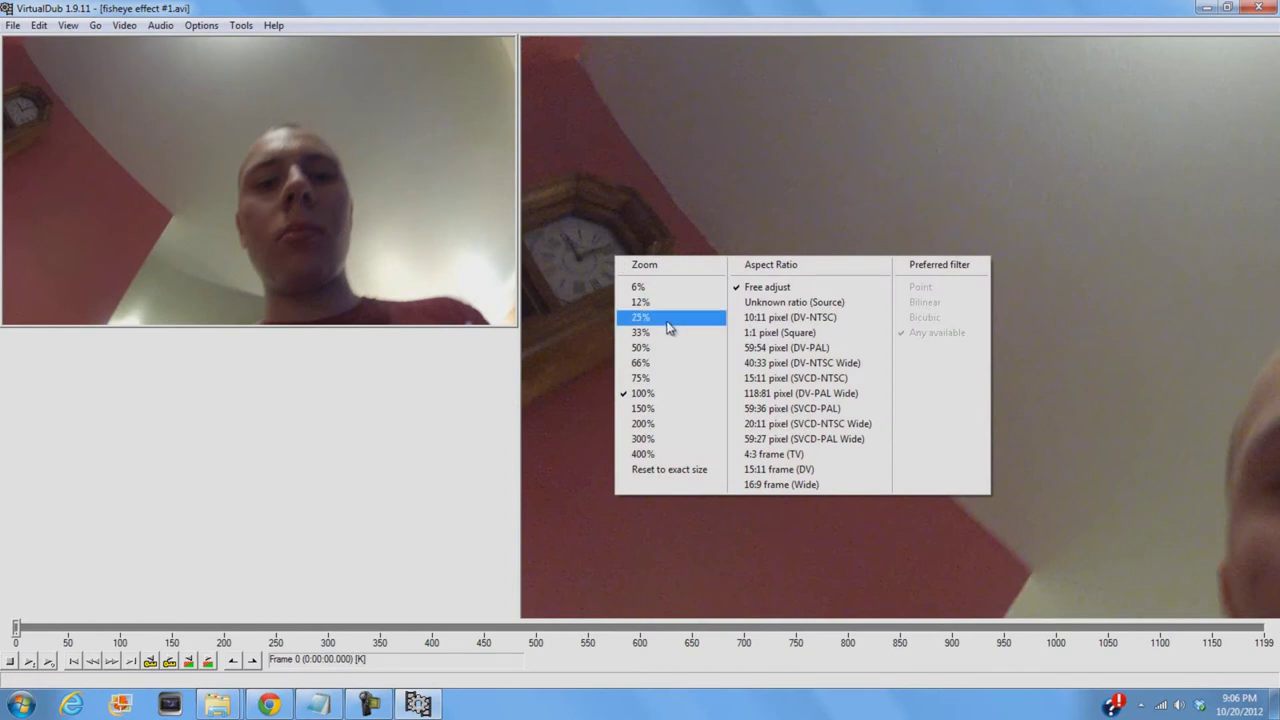
pyautogui.click(668, 331)
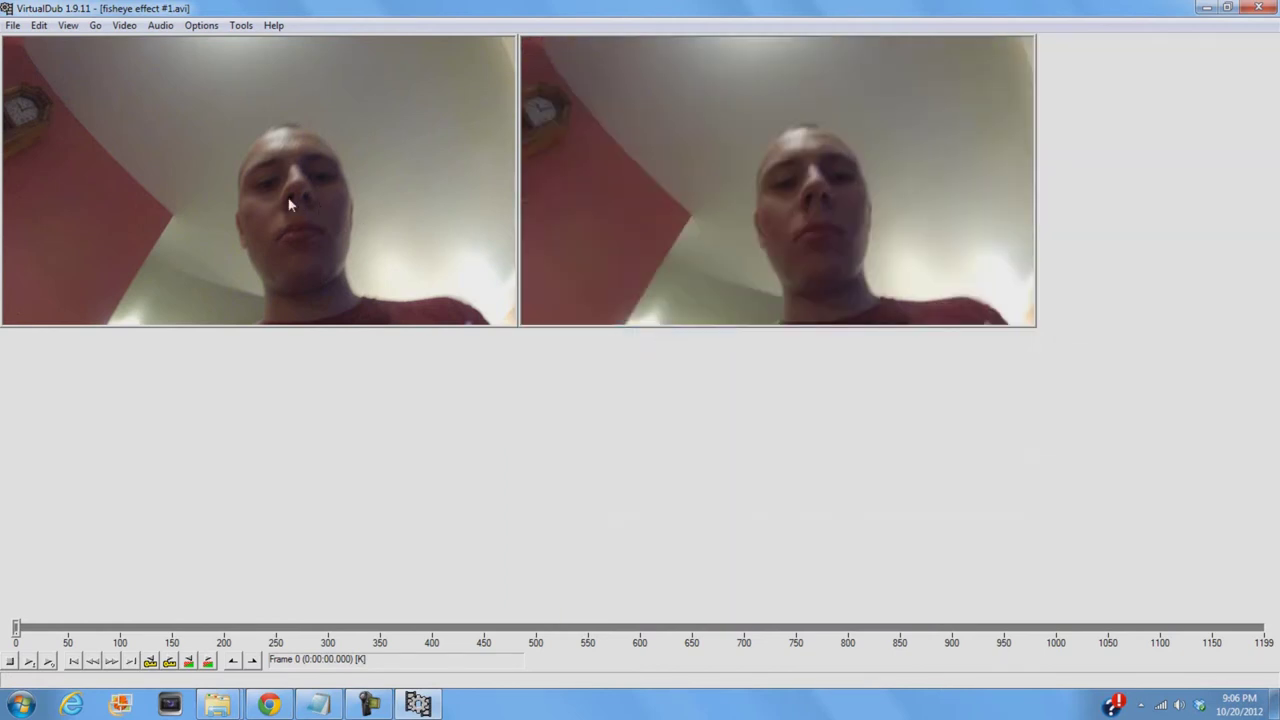
pyautogui.click(123, 27)
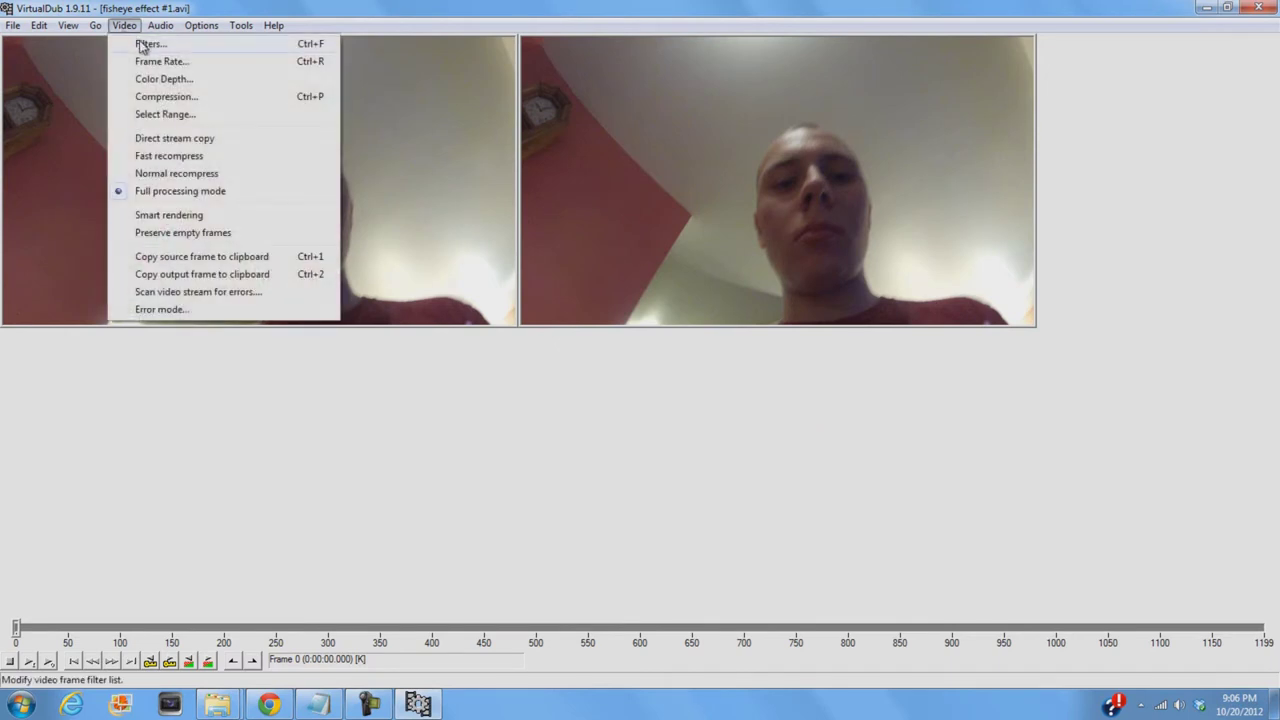
# Step: Choose GoPro-CineForm Codec v8.3.4 as video compression, accepting its Higher HD encoding settings
pyautogui.click(172, 98)
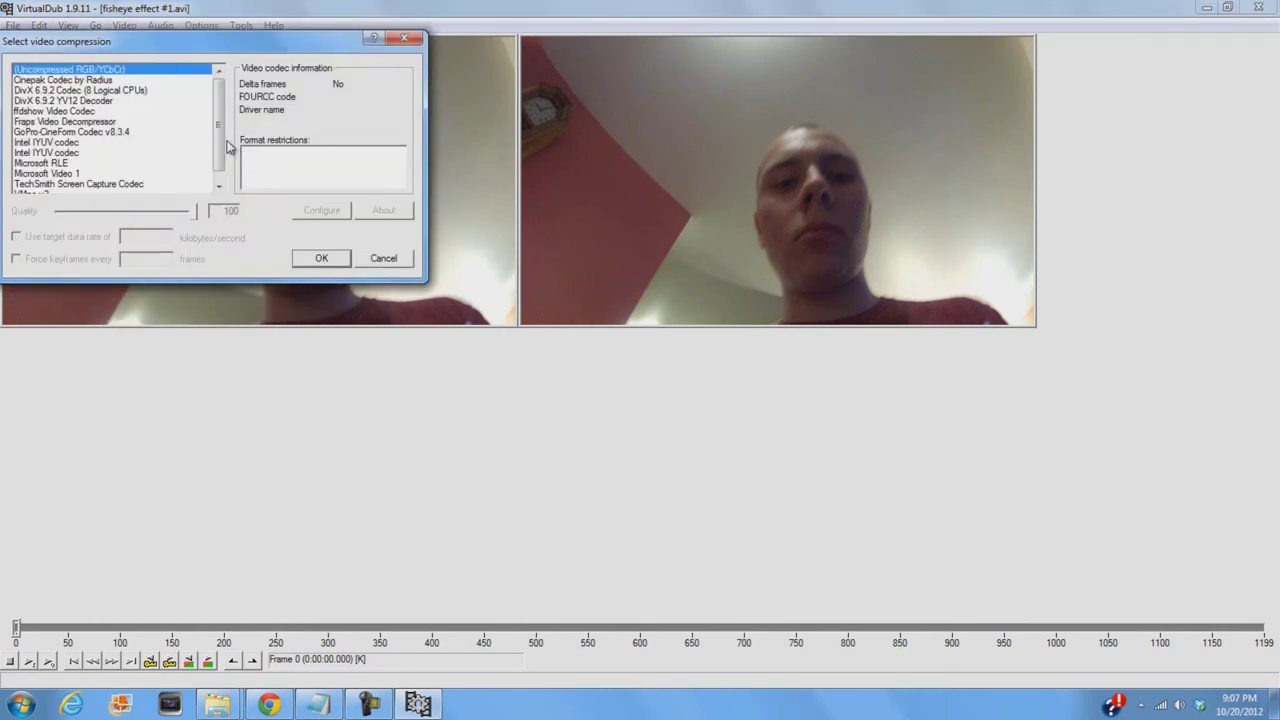
pyautogui.click(75, 112)
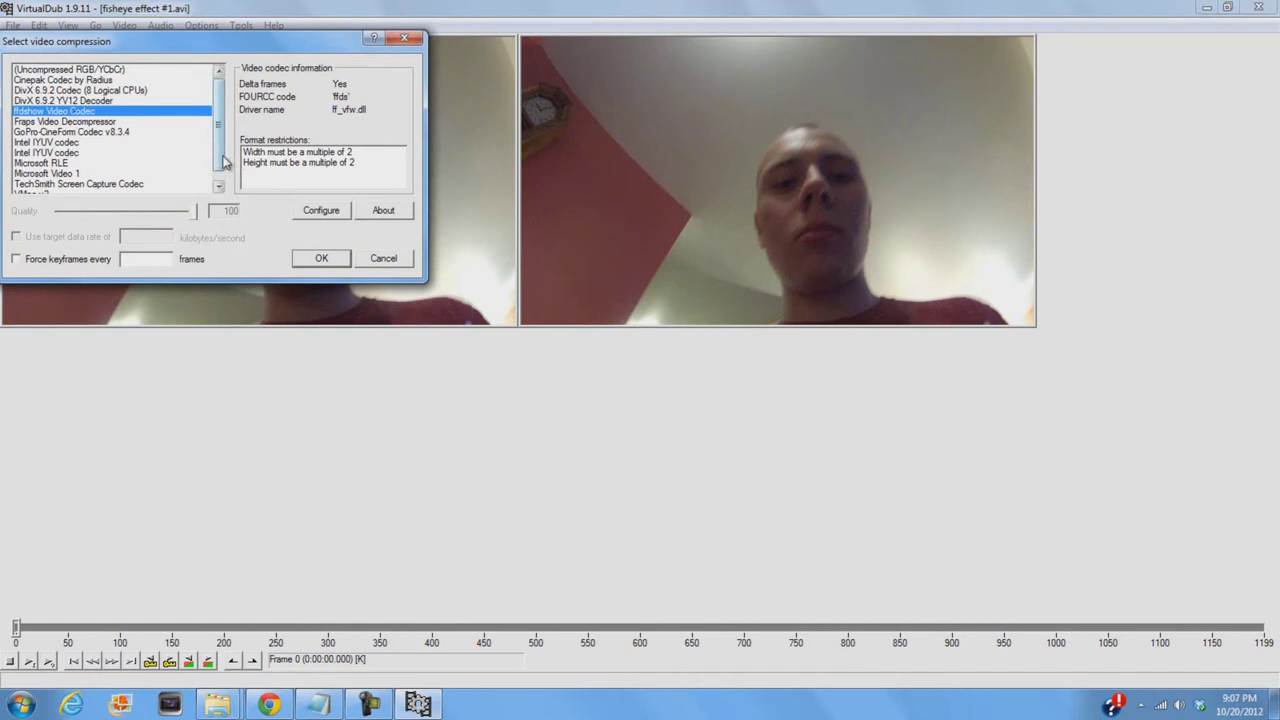
pyautogui.scroll(-1, 222, 170)
pyautogui.click(97, 122)
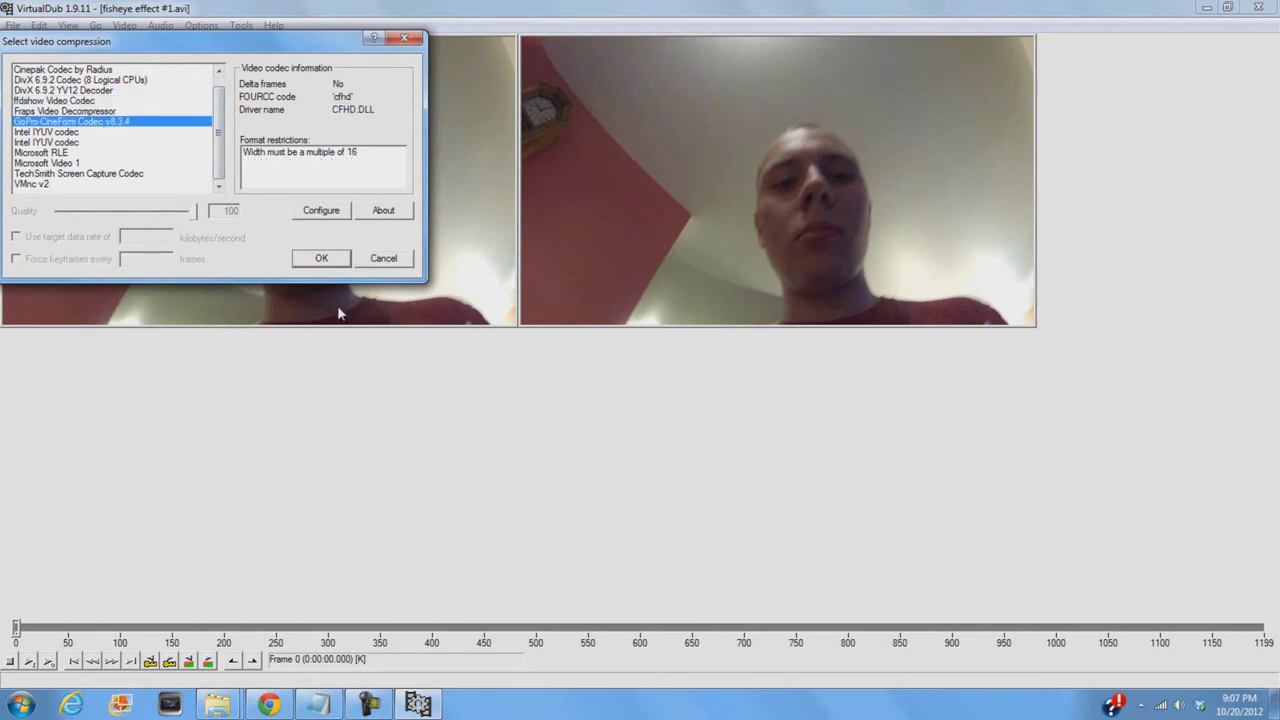
pyautogui.click(336, 218)
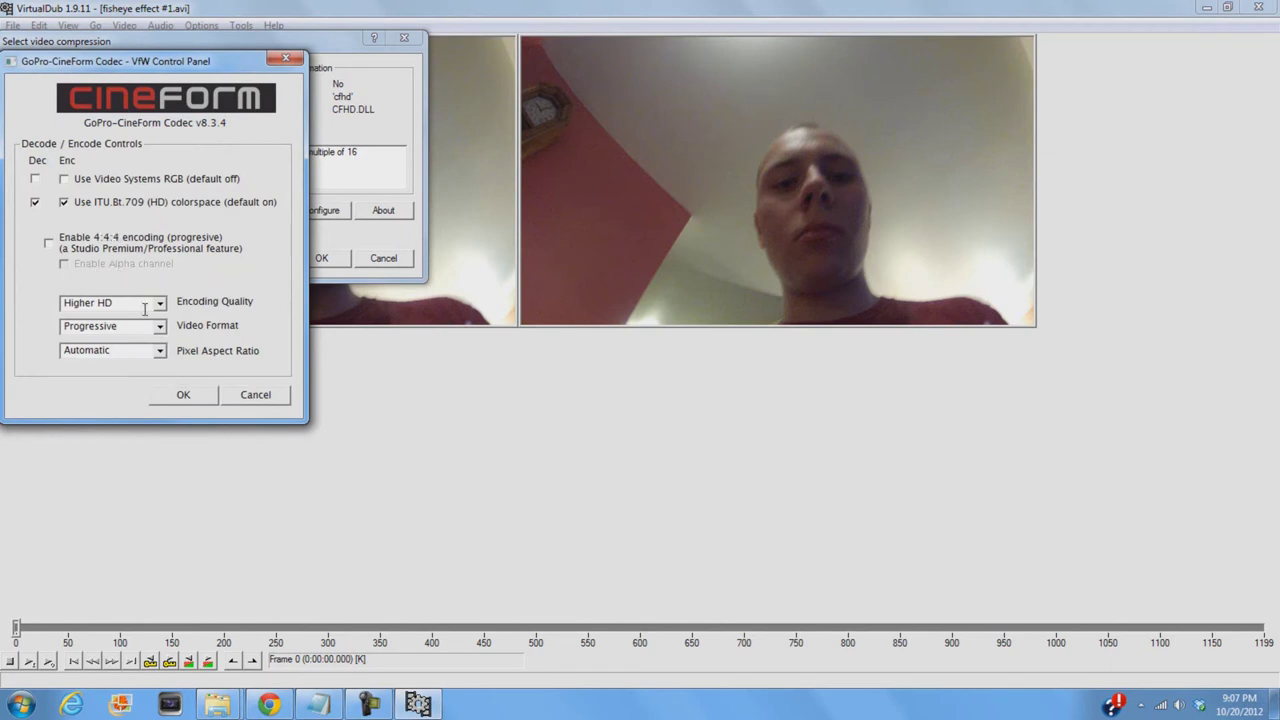
pyautogui.click(186, 396)
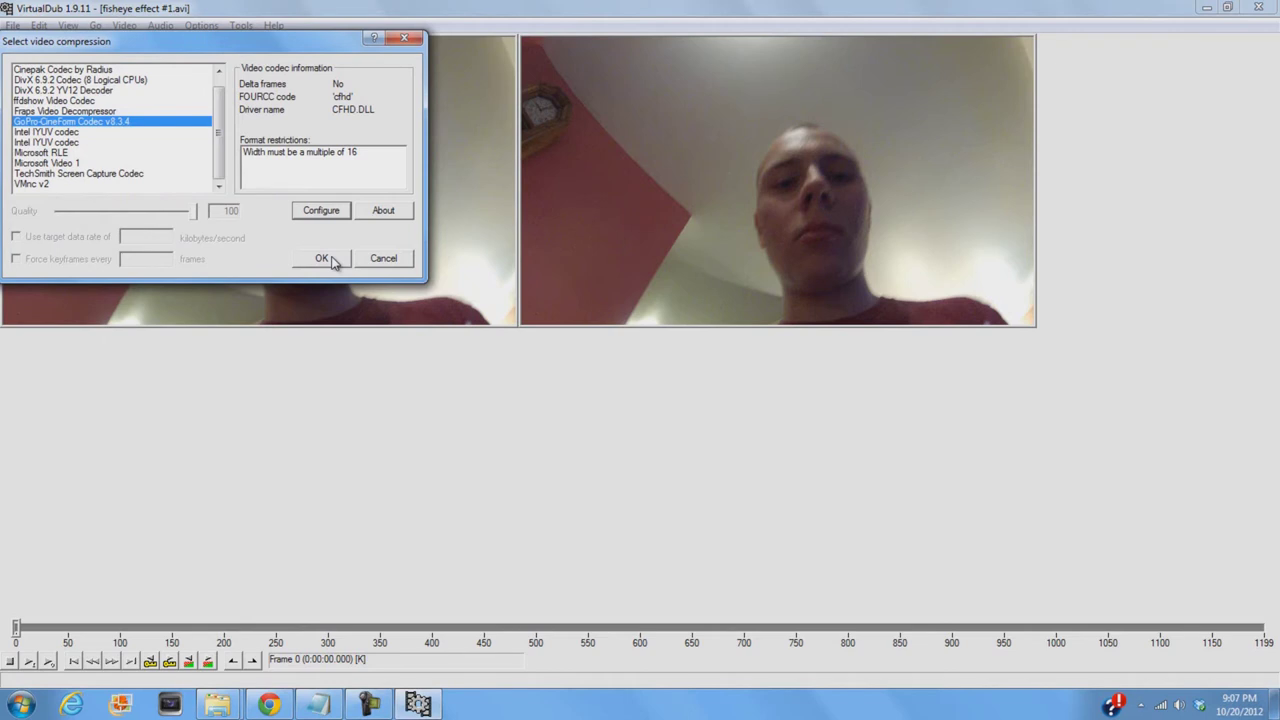
pyautogui.click(322, 259)
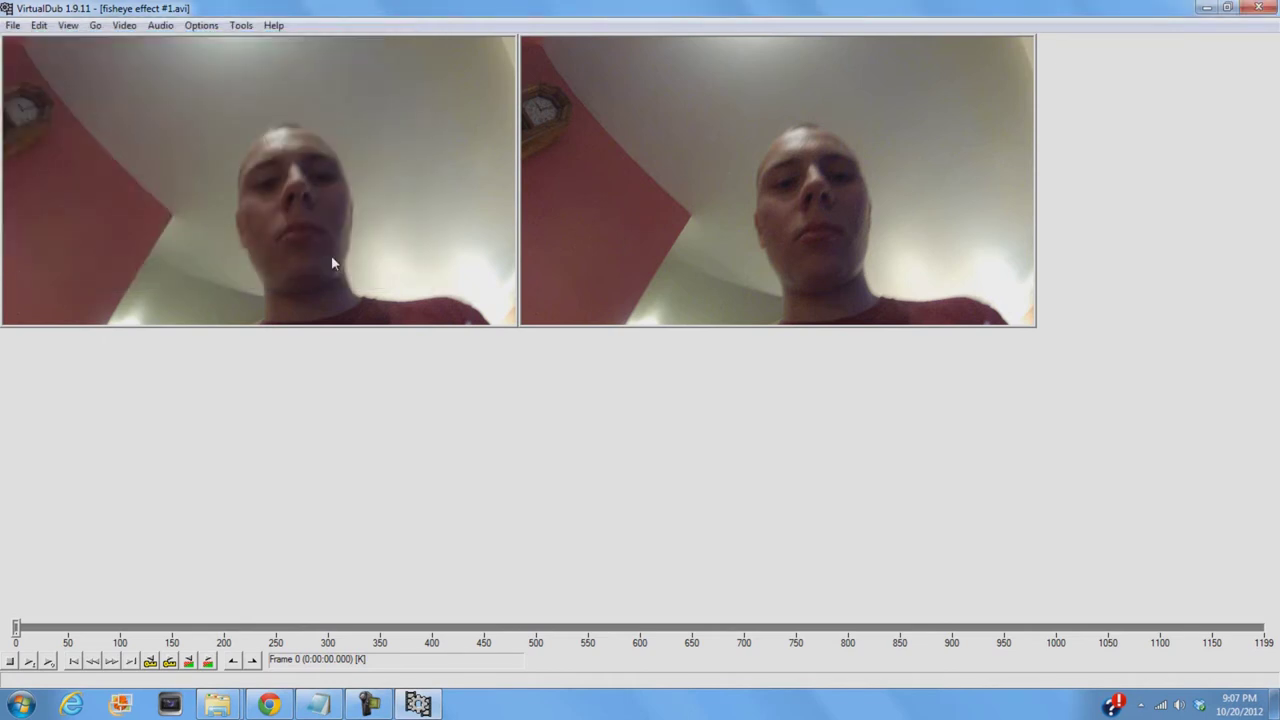
# Step: Add Barrel Distortion to the filter chain after cancelling a plugin load; its settings open at 0.00000
pyautogui.click(124, 25)
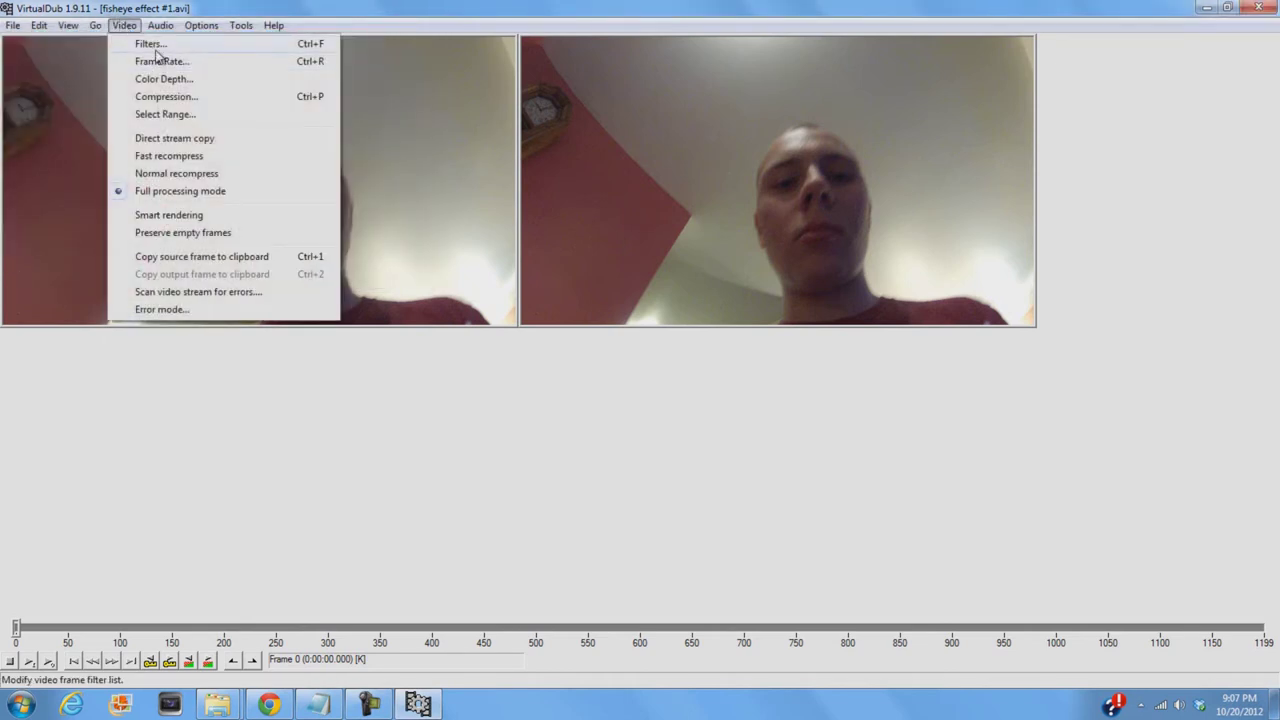
pyautogui.click(157, 45)
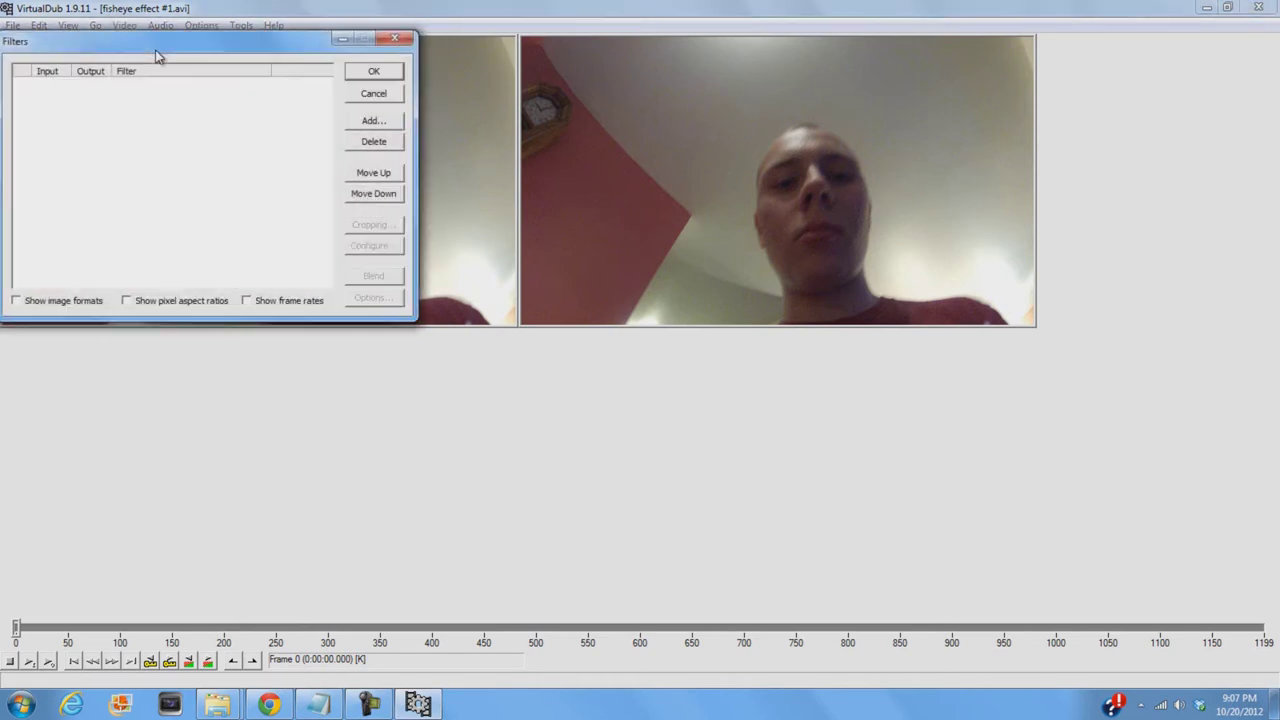
pyautogui.click(395, 135)
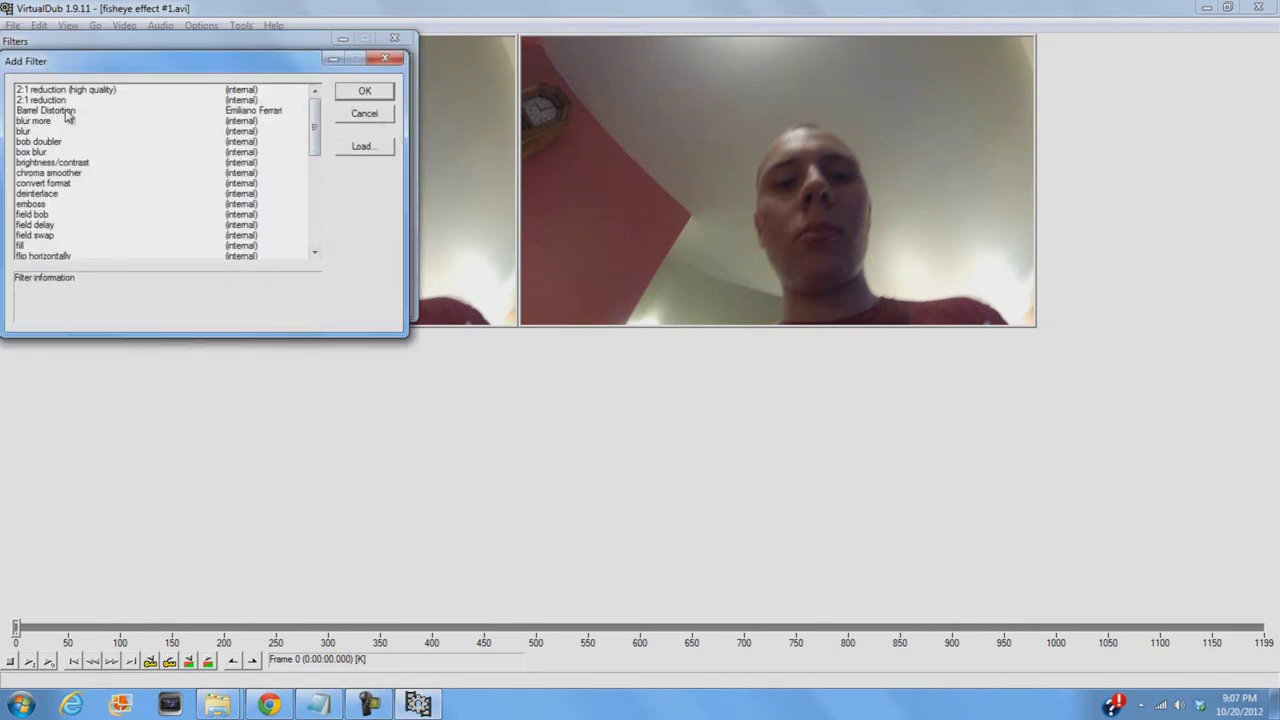
pyautogui.click(236, 111)
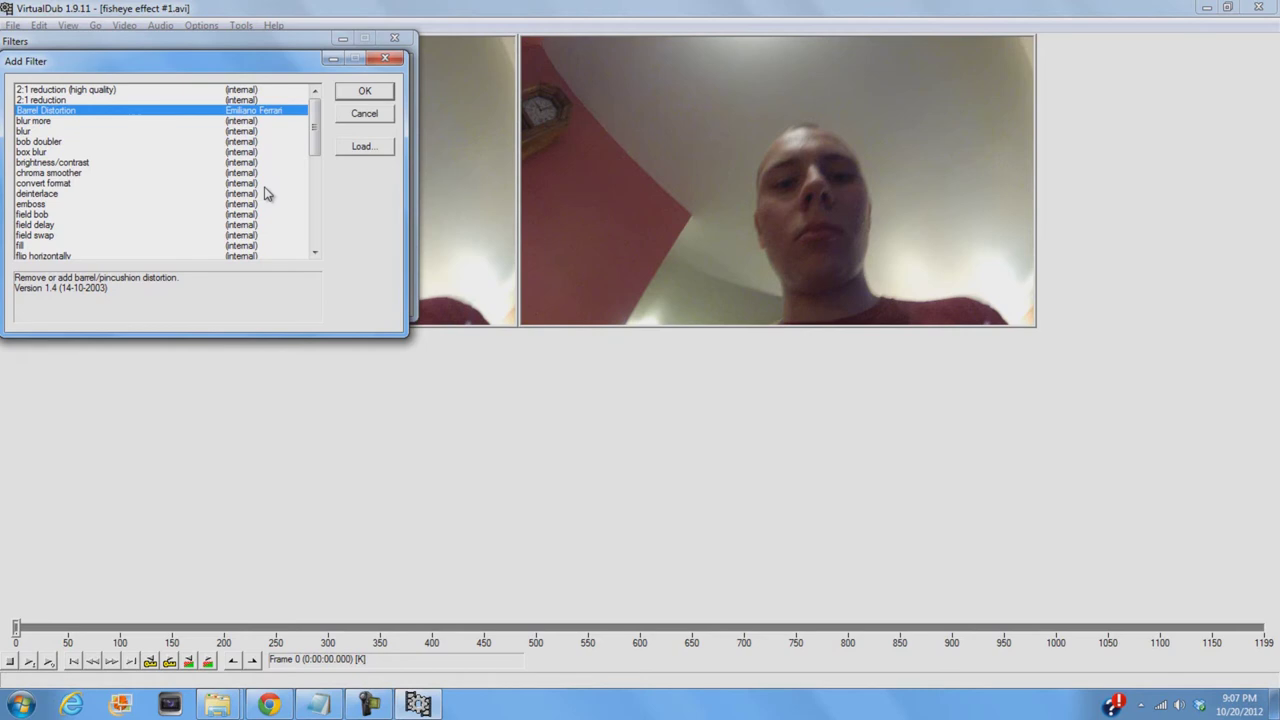
pyautogui.click(160, 120)
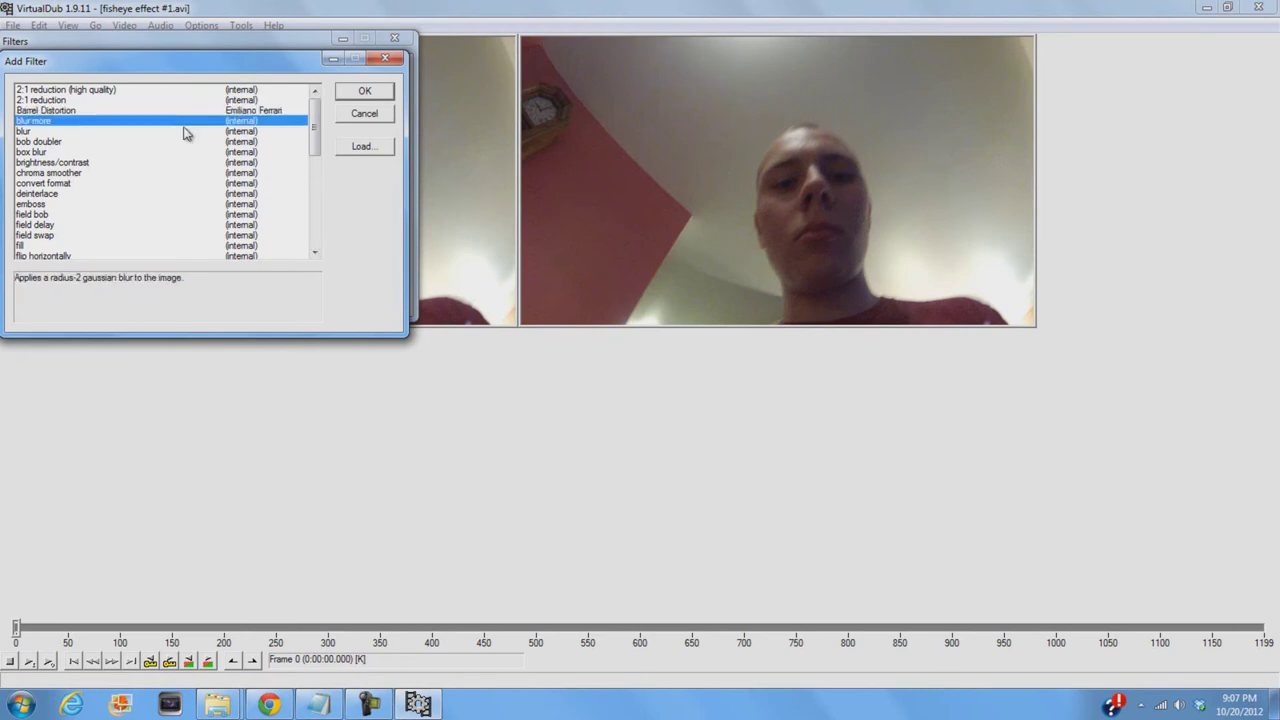
pyautogui.click(362, 147)
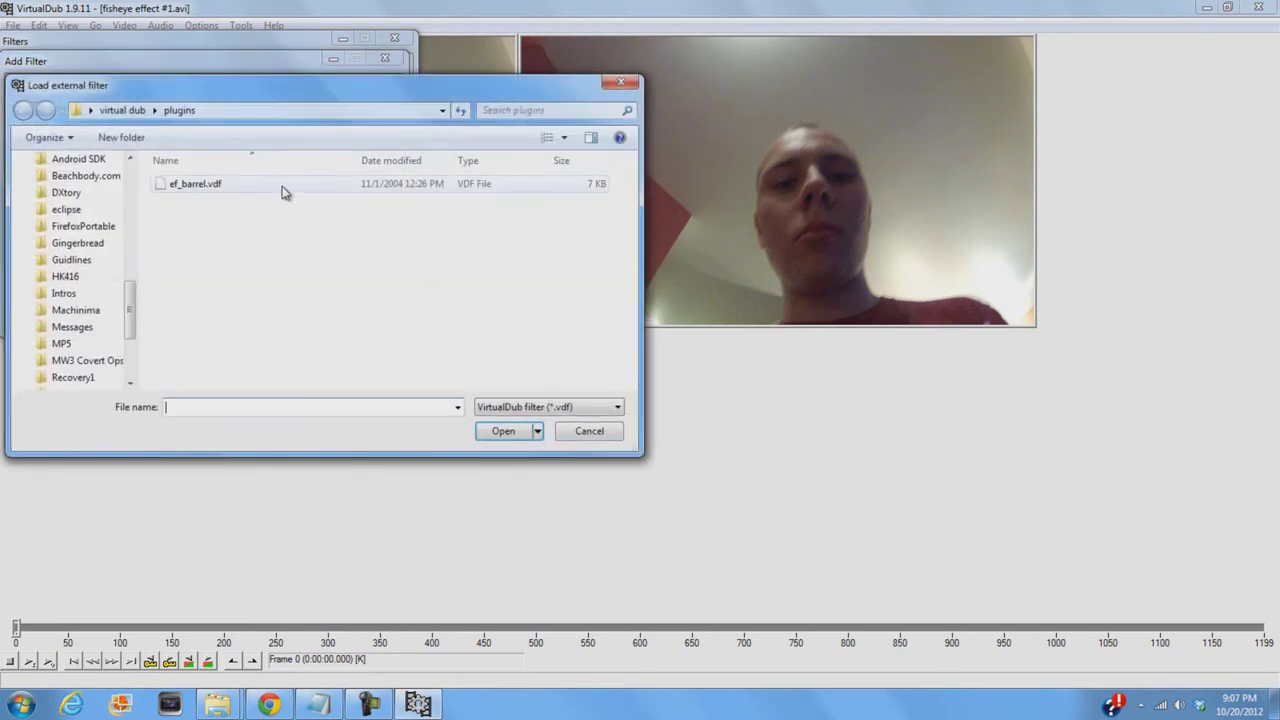
pyautogui.click(224, 190)
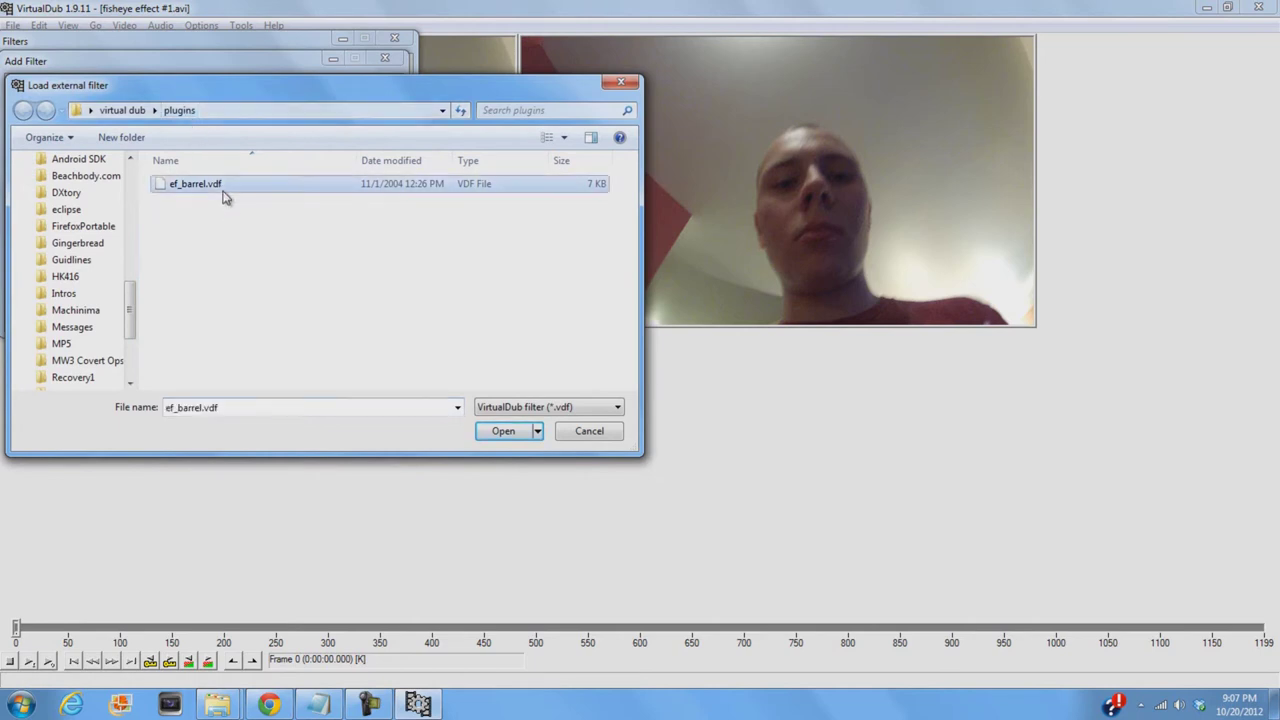
pyautogui.click(587, 440)
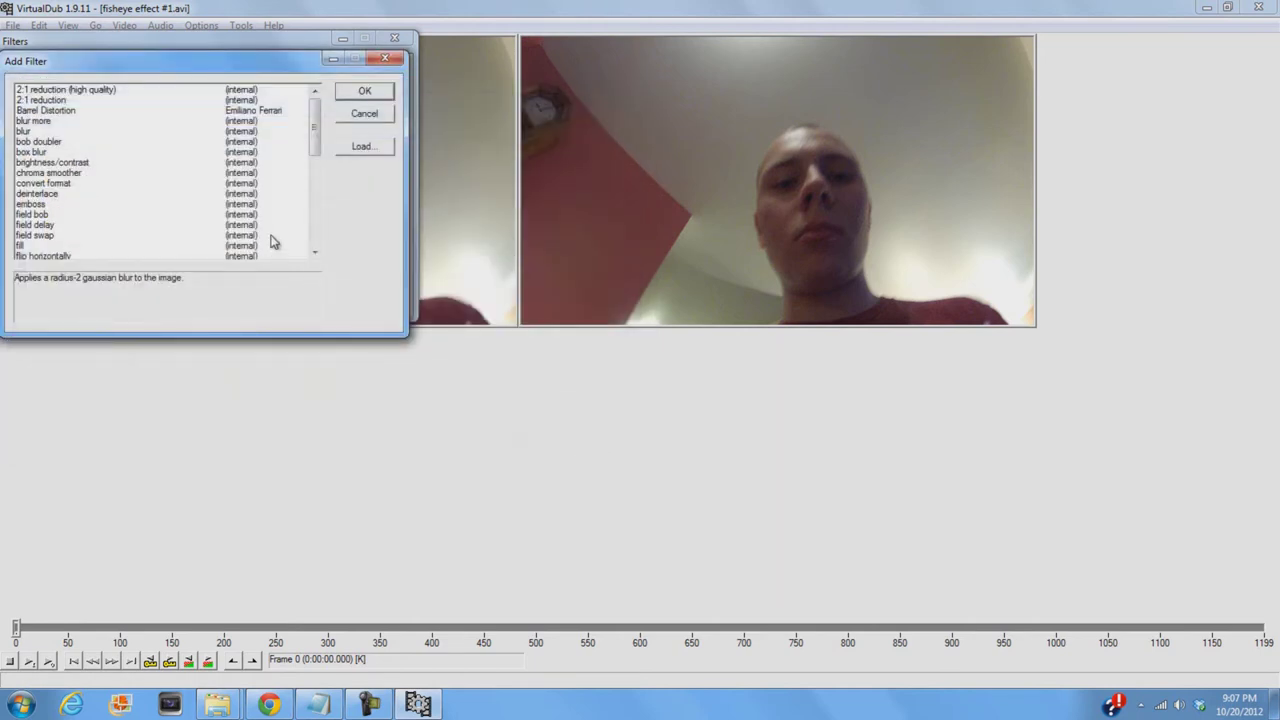
pyautogui.click(266, 113)
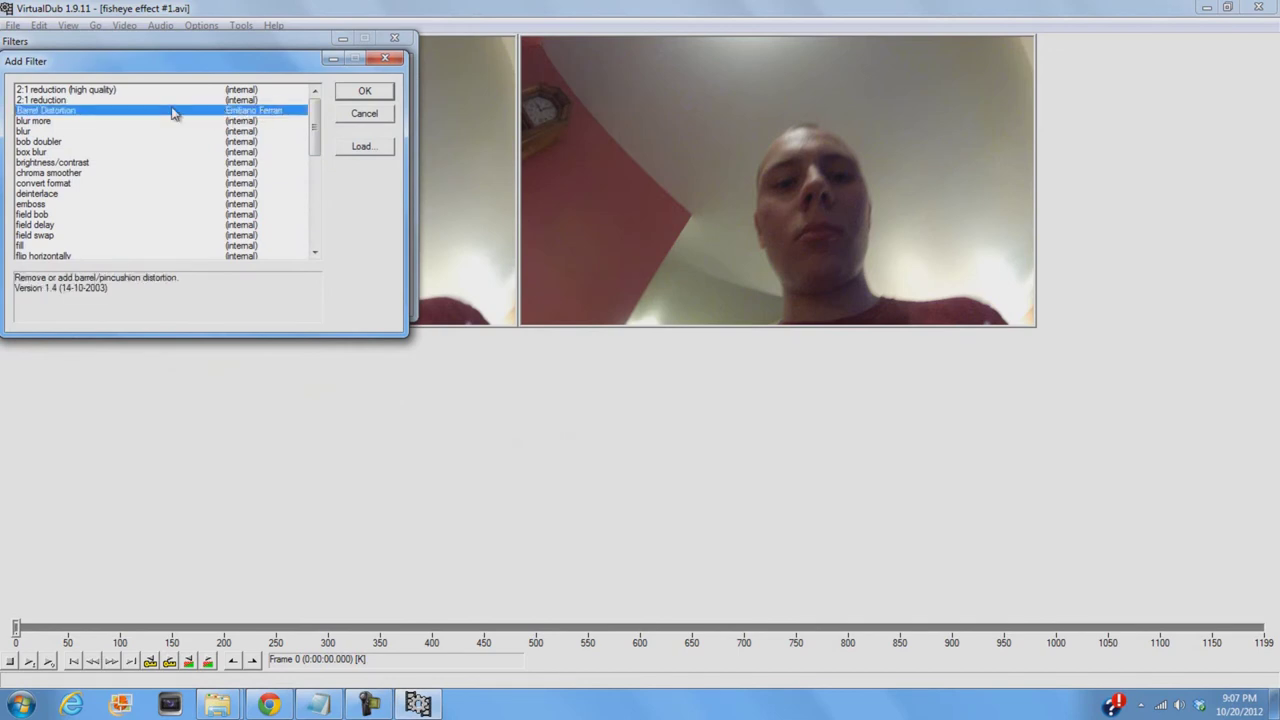
pyautogui.click(366, 92)
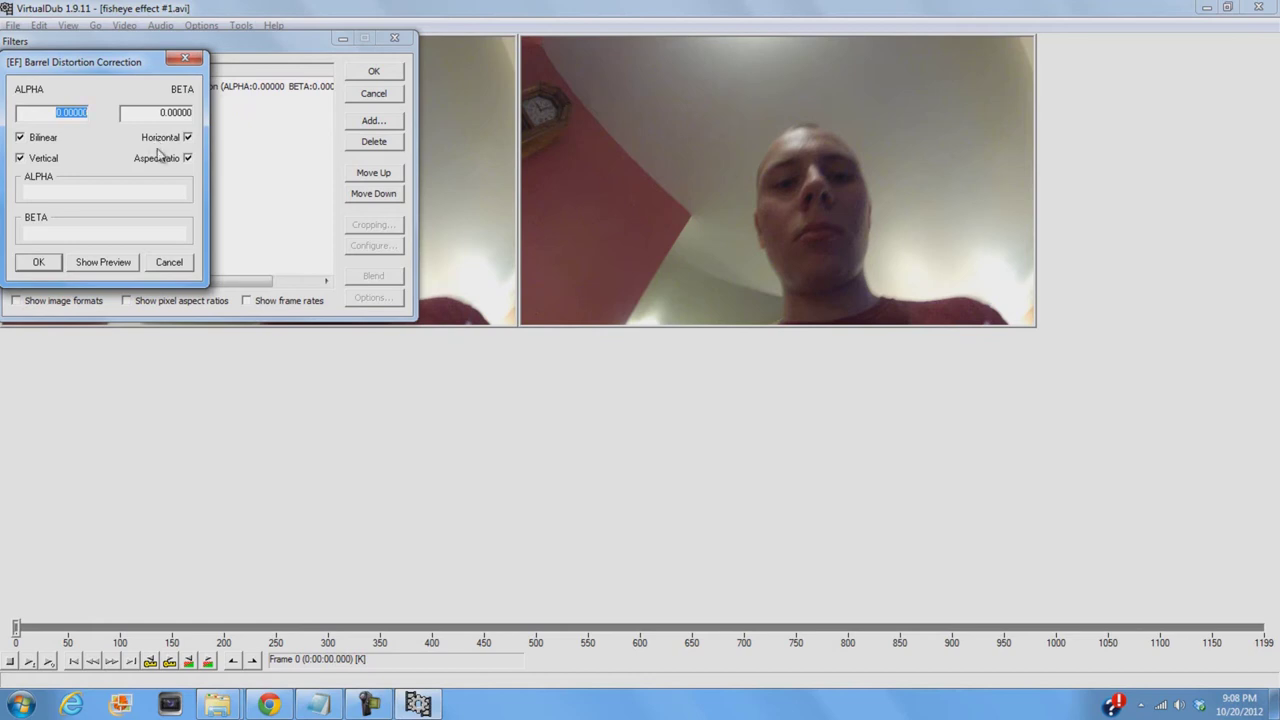
# Step: Turn off aspect-ratio and paste ALPHA -0.34300 from the Notepad settings file
pyautogui.click(188, 159)
pyautogui.click(1275, 704)
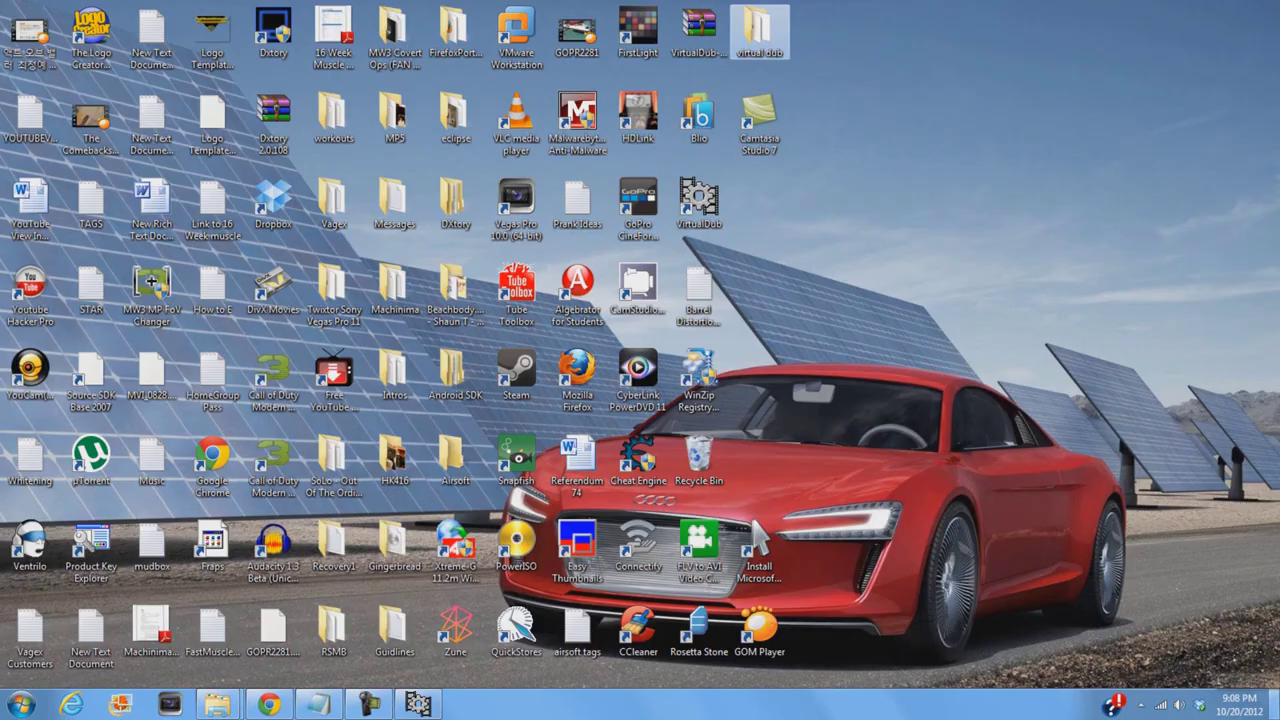
pyautogui.doubleClick(713, 318)
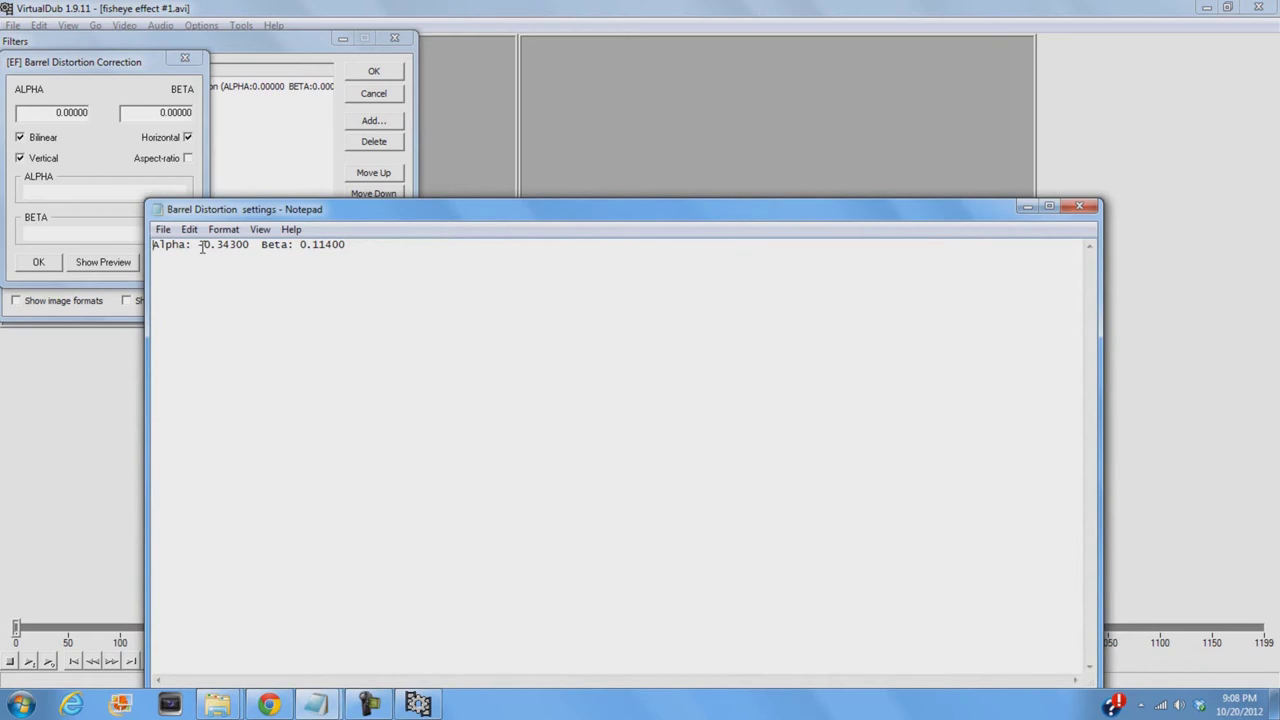
pyautogui.moveTo(199, 244); pyautogui.dragTo(251, 248)
pyautogui.hotkey('ctrl', 'c')
pyautogui.doubleClick(63, 110)
pyautogui.hotkey('ctrl', 'v')
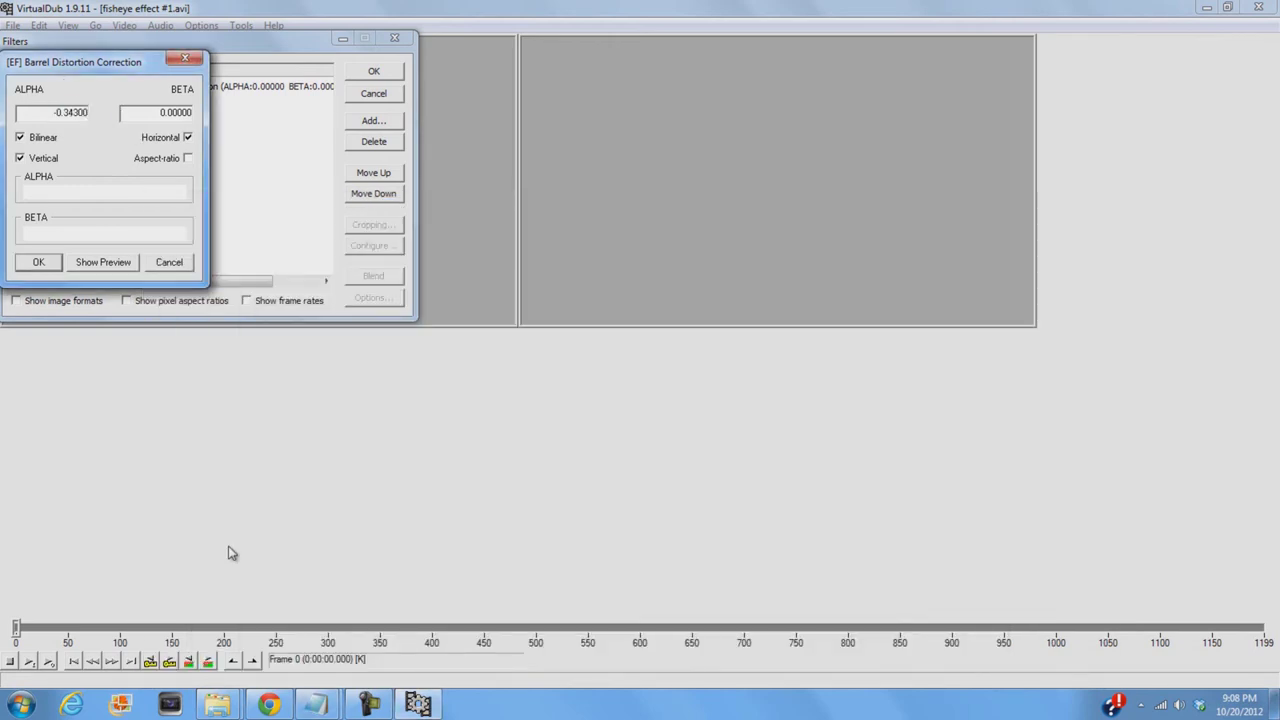
# Step: Paste BETA 0.11400 from the notes, then confirm the filter and close the Filters list
pyautogui.moveTo(315, 705)
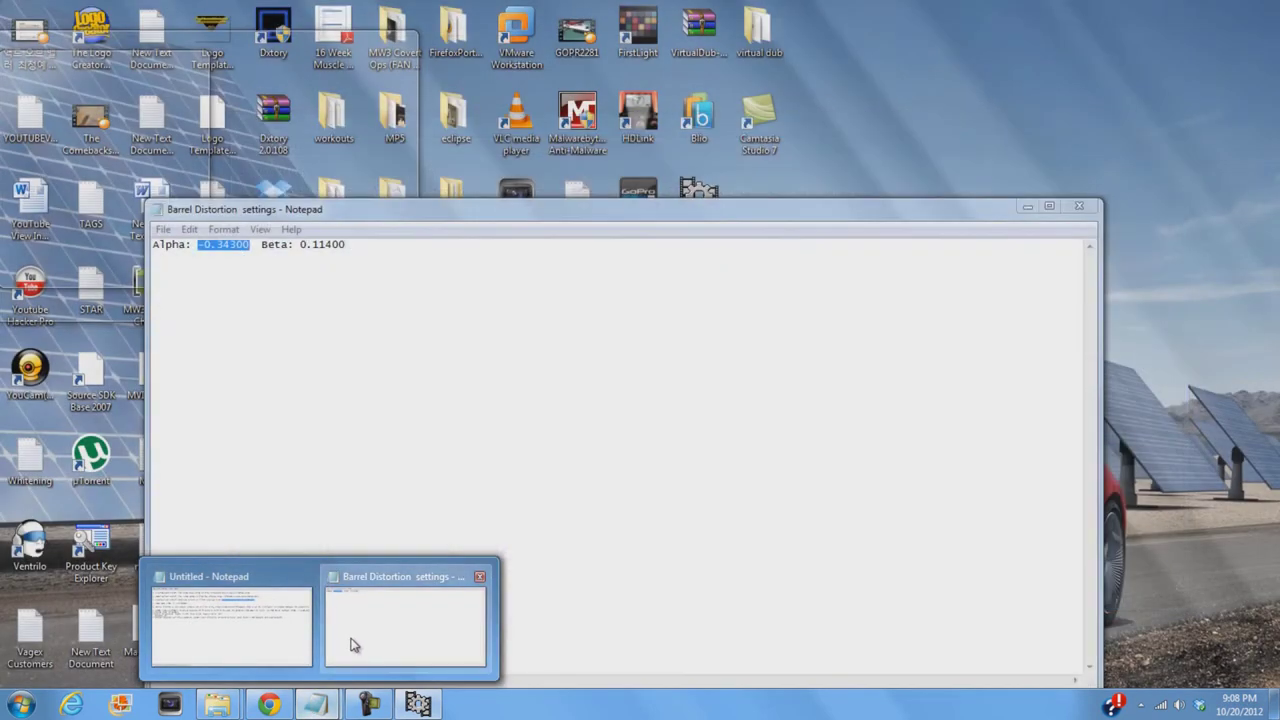
pyautogui.click(352, 615)
pyautogui.moveTo(299, 245); pyautogui.dragTo(357, 249)
pyautogui.hotkey('ctrl', 'c')
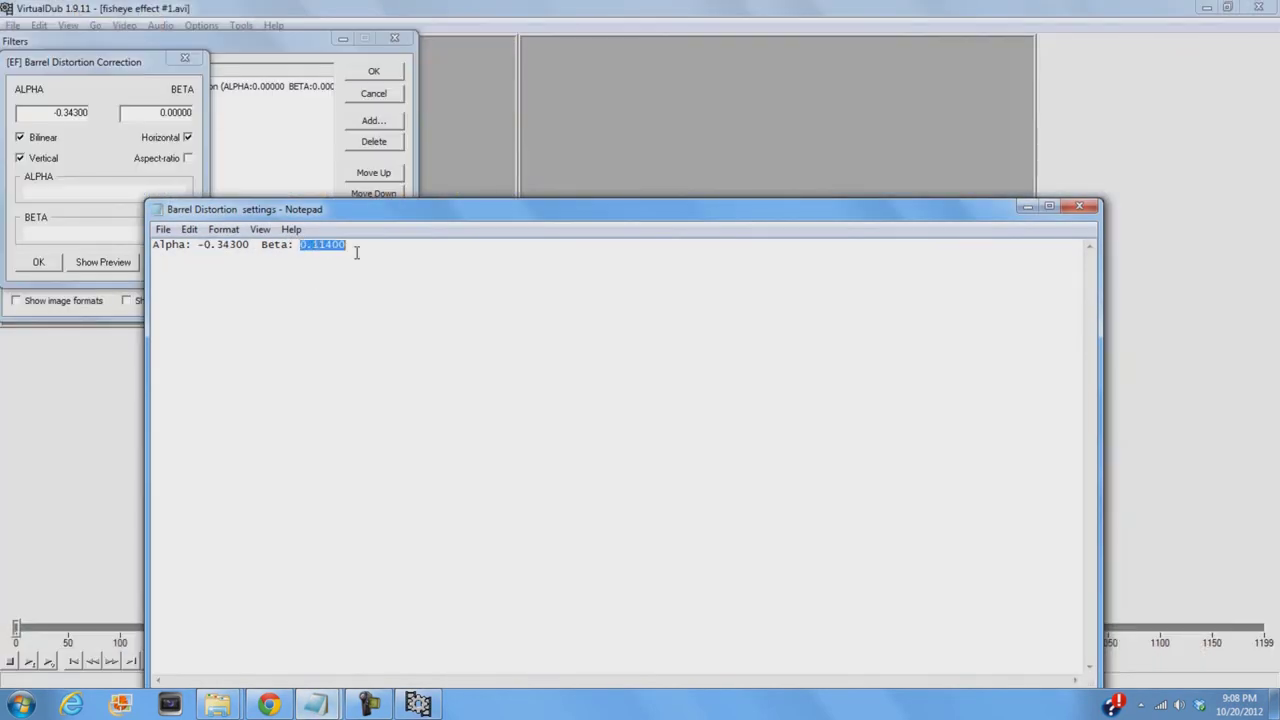
pyautogui.doubleClick(157, 112)
pyautogui.hotkey('ctrl', 'v')
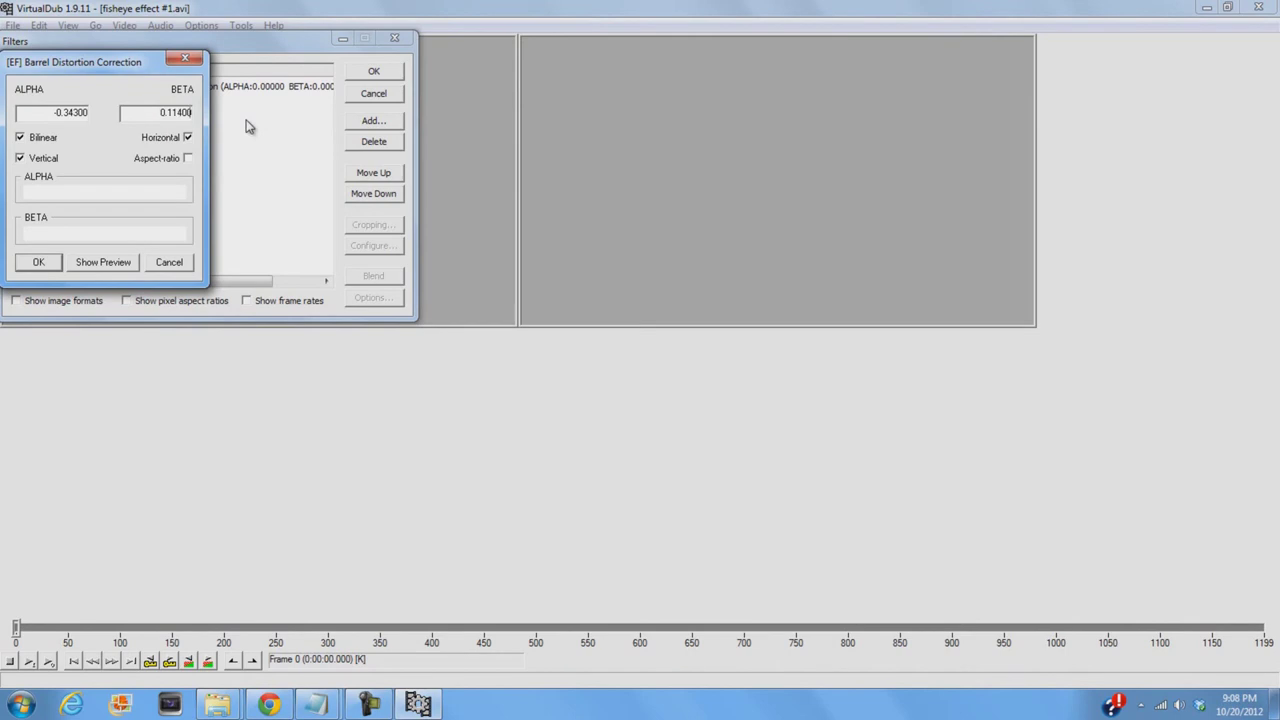
pyautogui.click(56, 262)
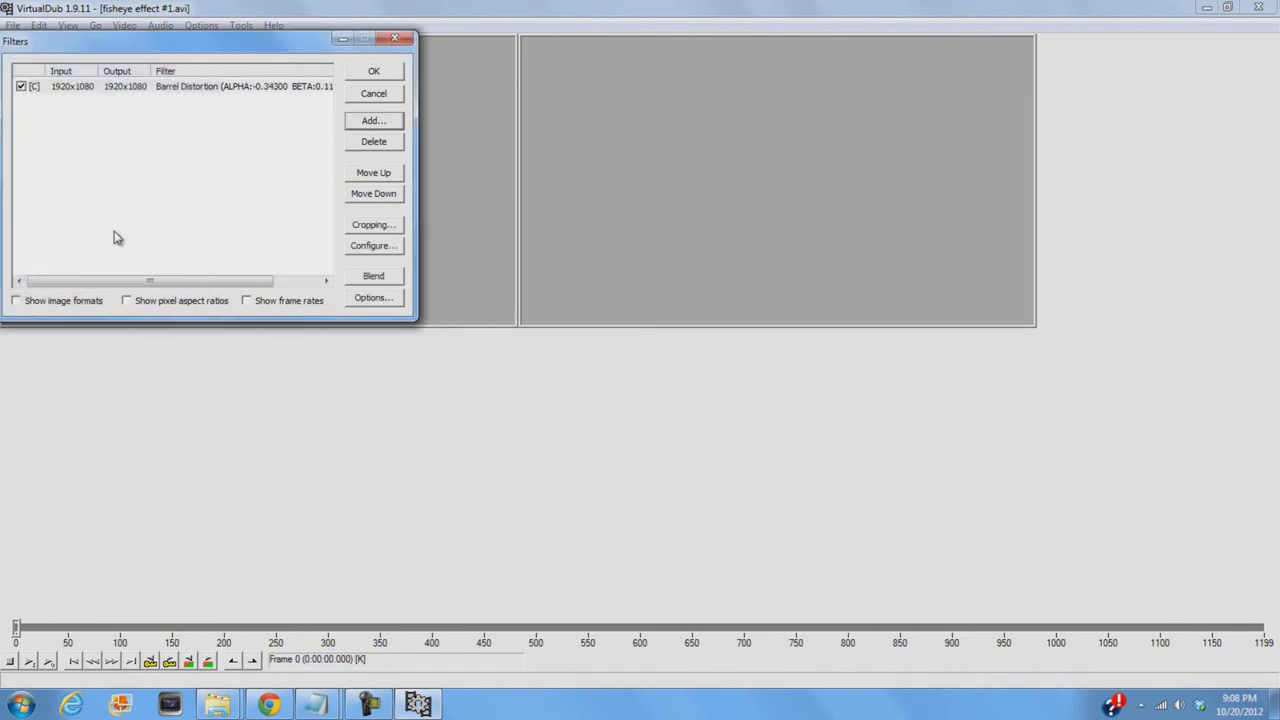
pyautogui.click(386, 73)
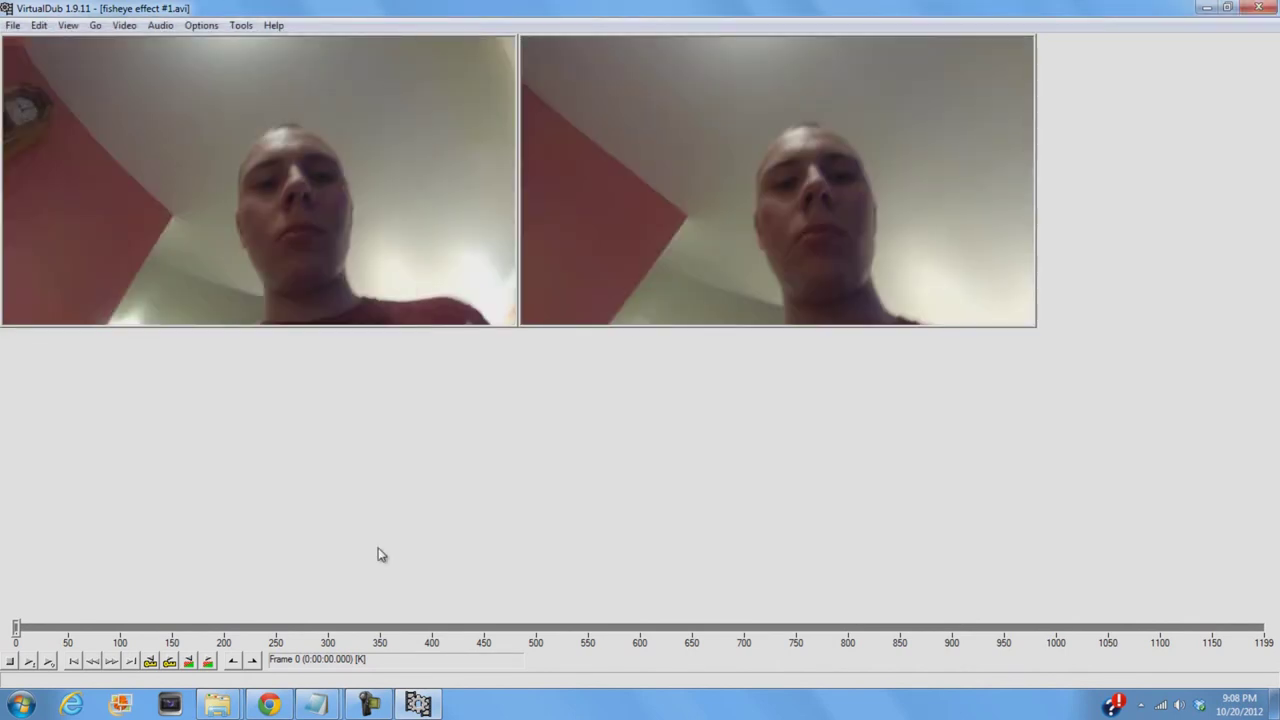
# Step: Play the corrected output preview and stop it at frame 428
pyautogui.click(48, 662)
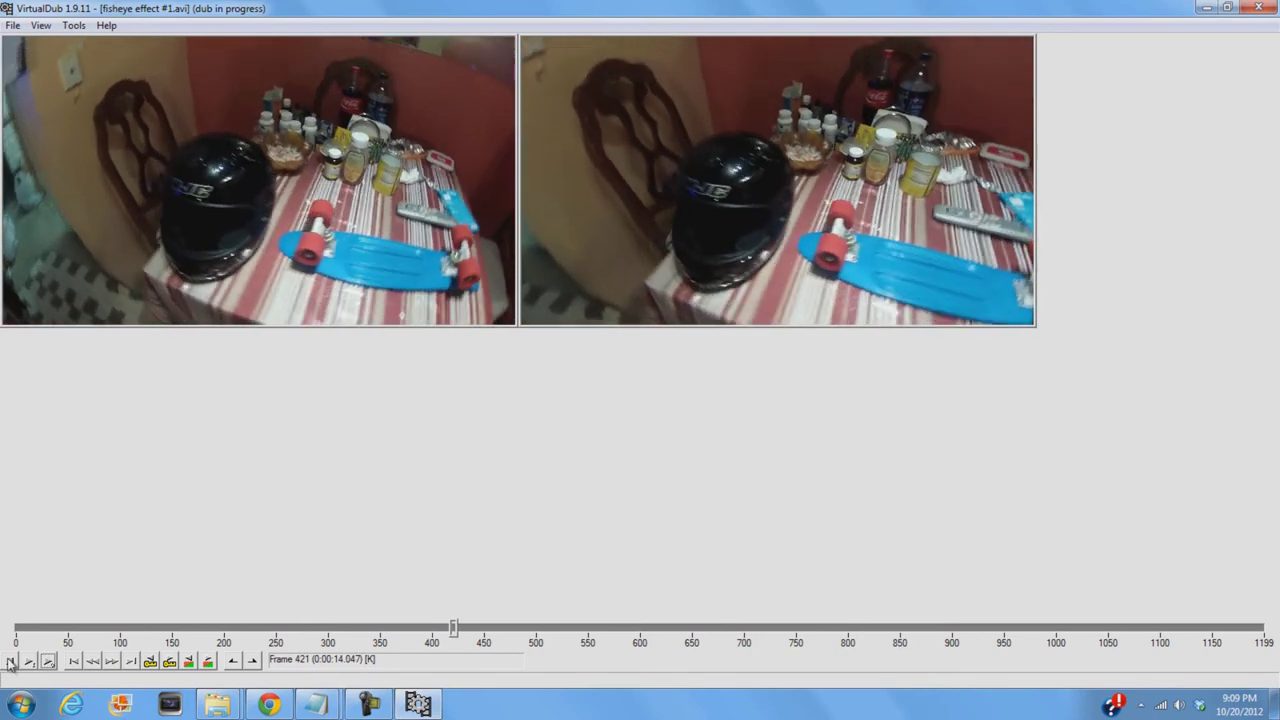
pyautogui.click(48, 661)
pyautogui.click(13, 25)
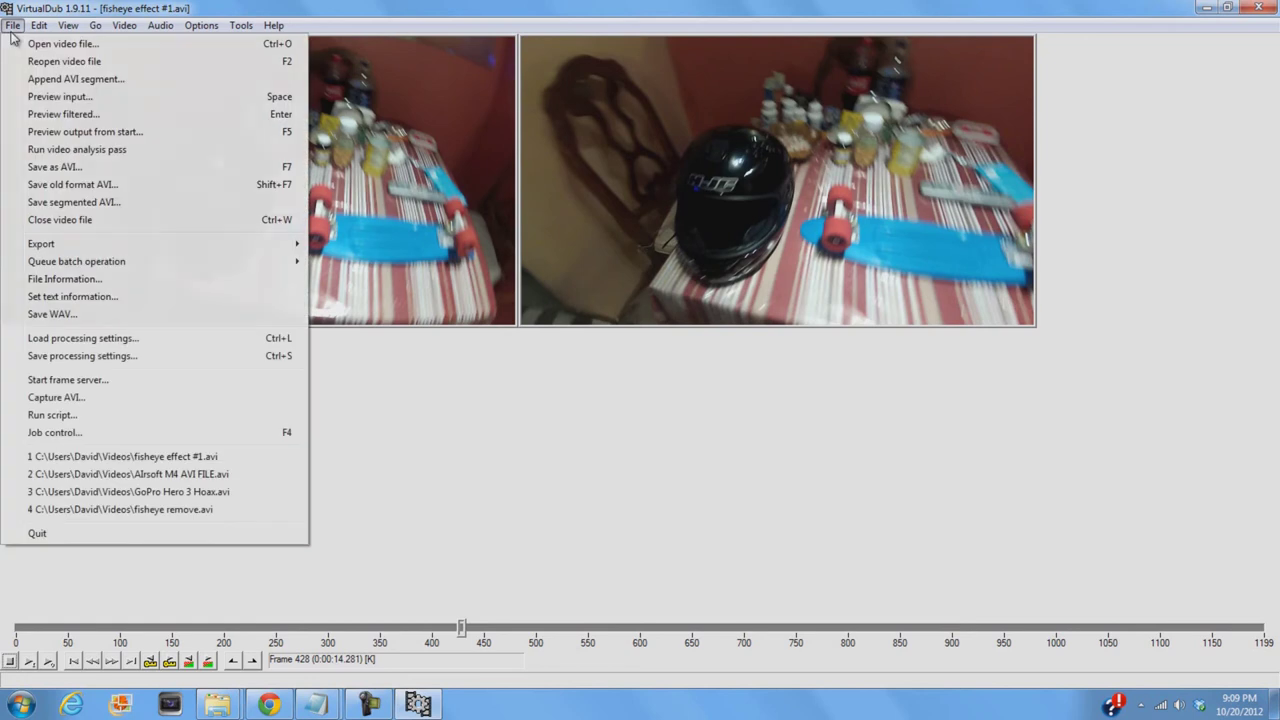
# Step: Save as AVI, keeping the AVI type and renaming the file to fisheye effect #2
pyautogui.click(80, 168)
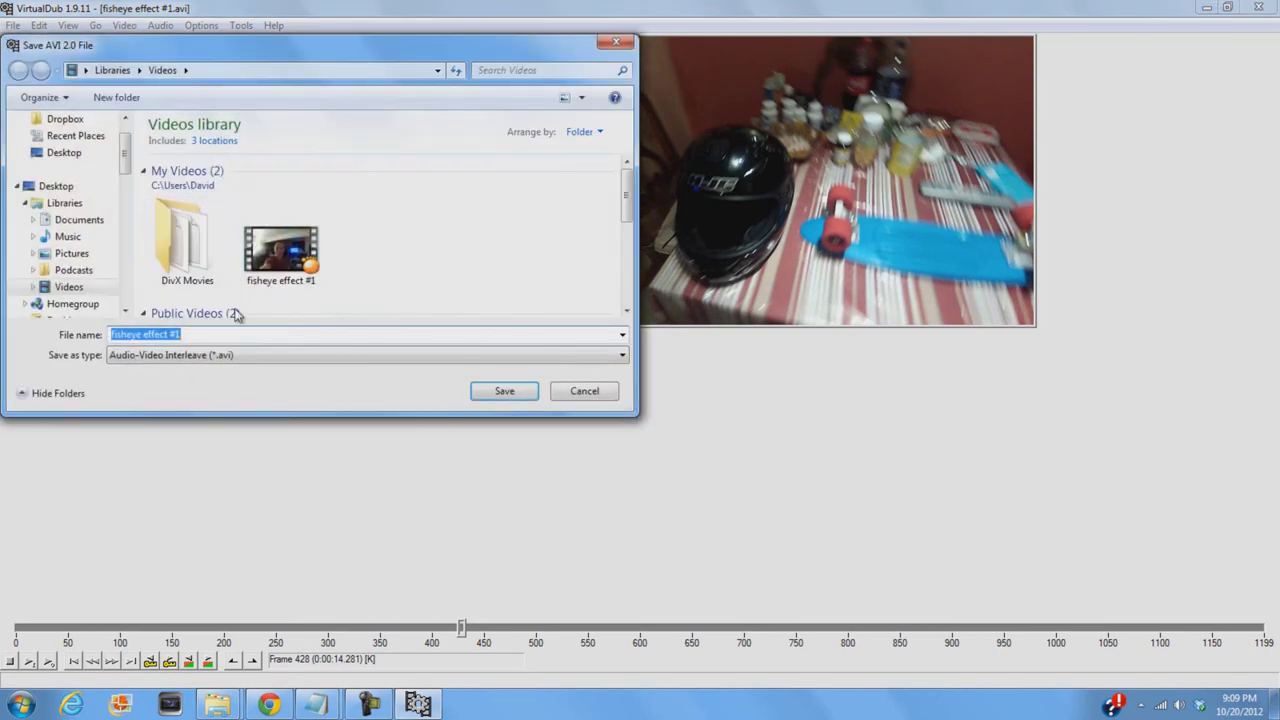
pyautogui.click(217, 357)
pyautogui.click(219, 369)
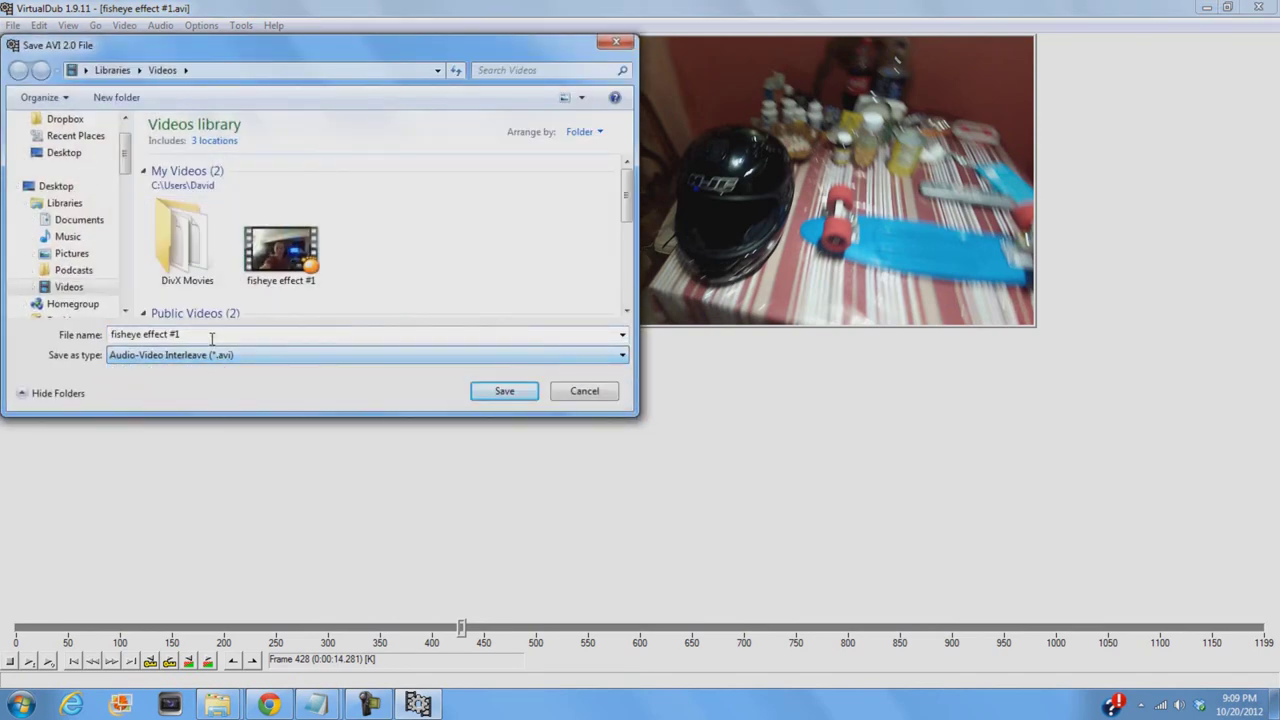
pyautogui.click(224, 334)
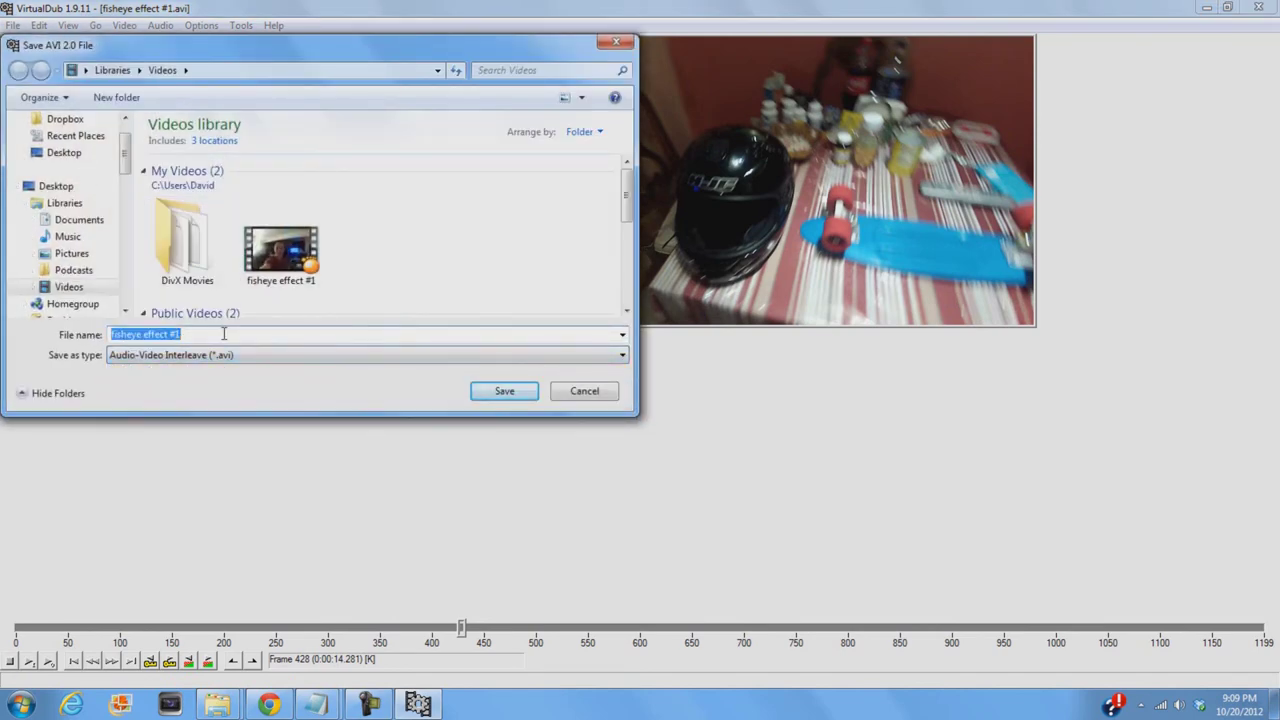
pyautogui.click(224, 334)
pyautogui.press('BackSpace')
pyautogui.write('2')
# Step: Glance at the computer's drives, then save fisheye effect #2 to start rendering
pyautogui.click(24, 704)
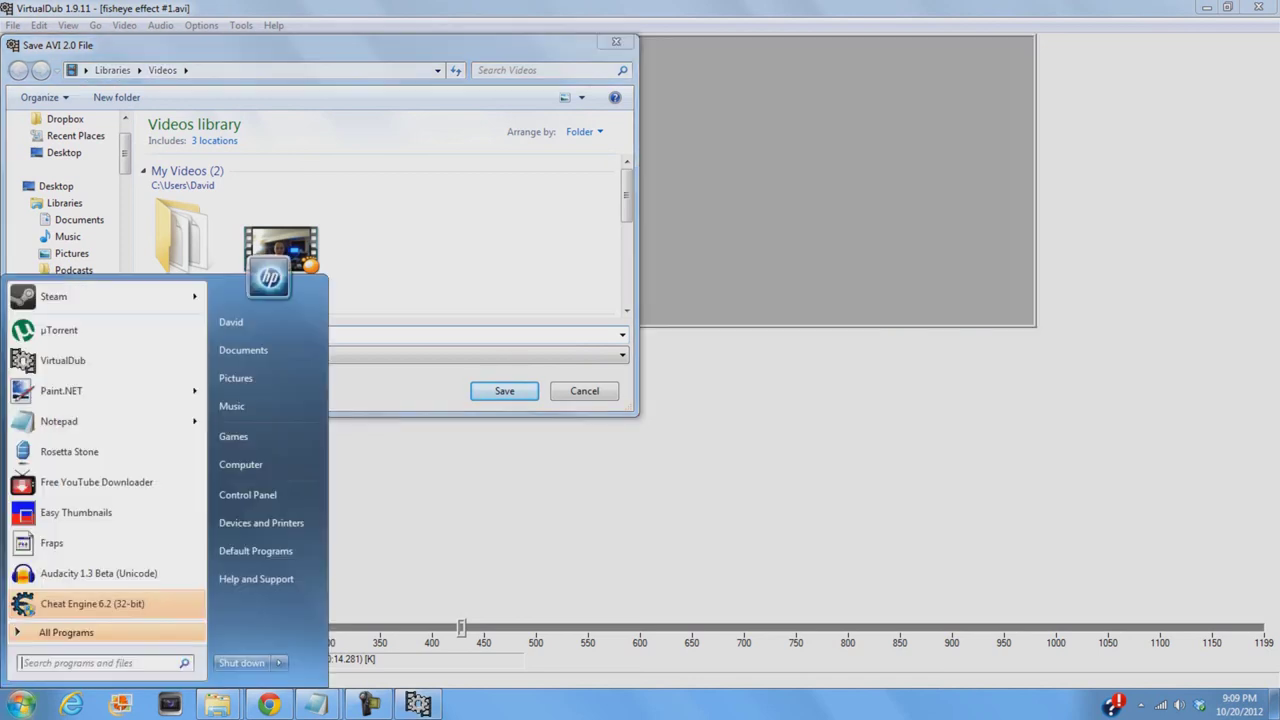
pyautogui.click(255, 470)
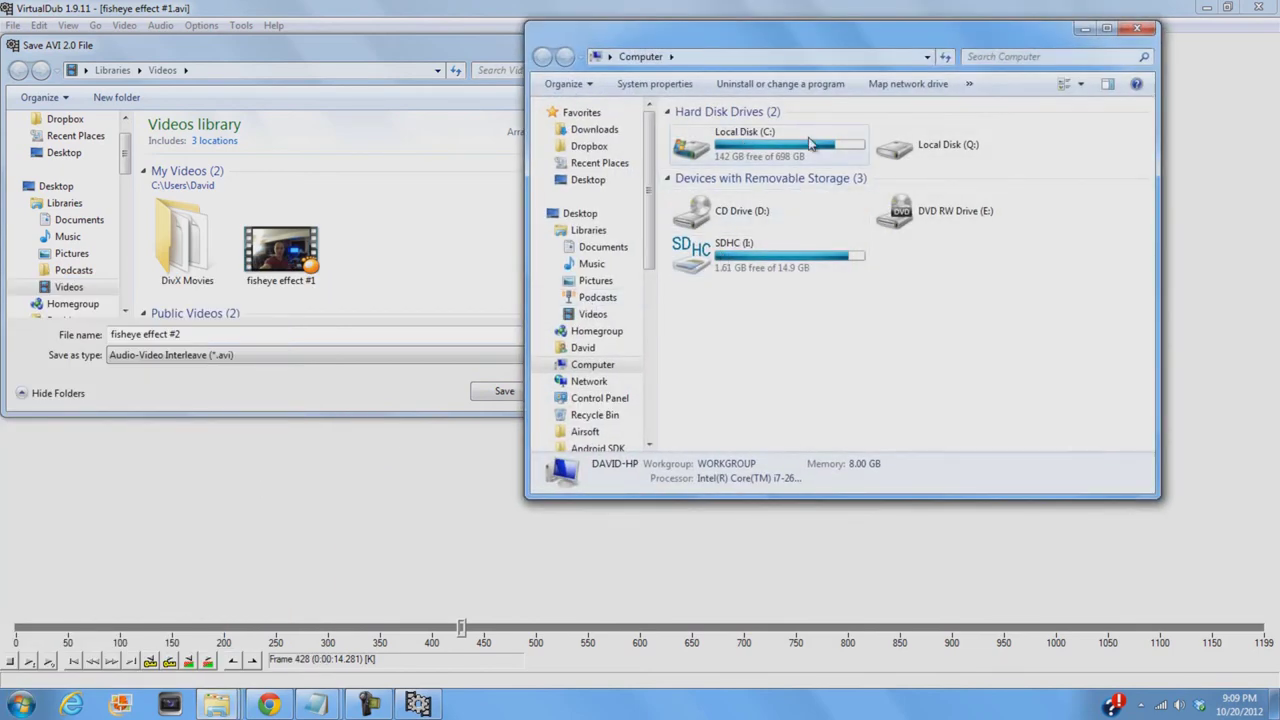
pyautogui.click(1137, 27)
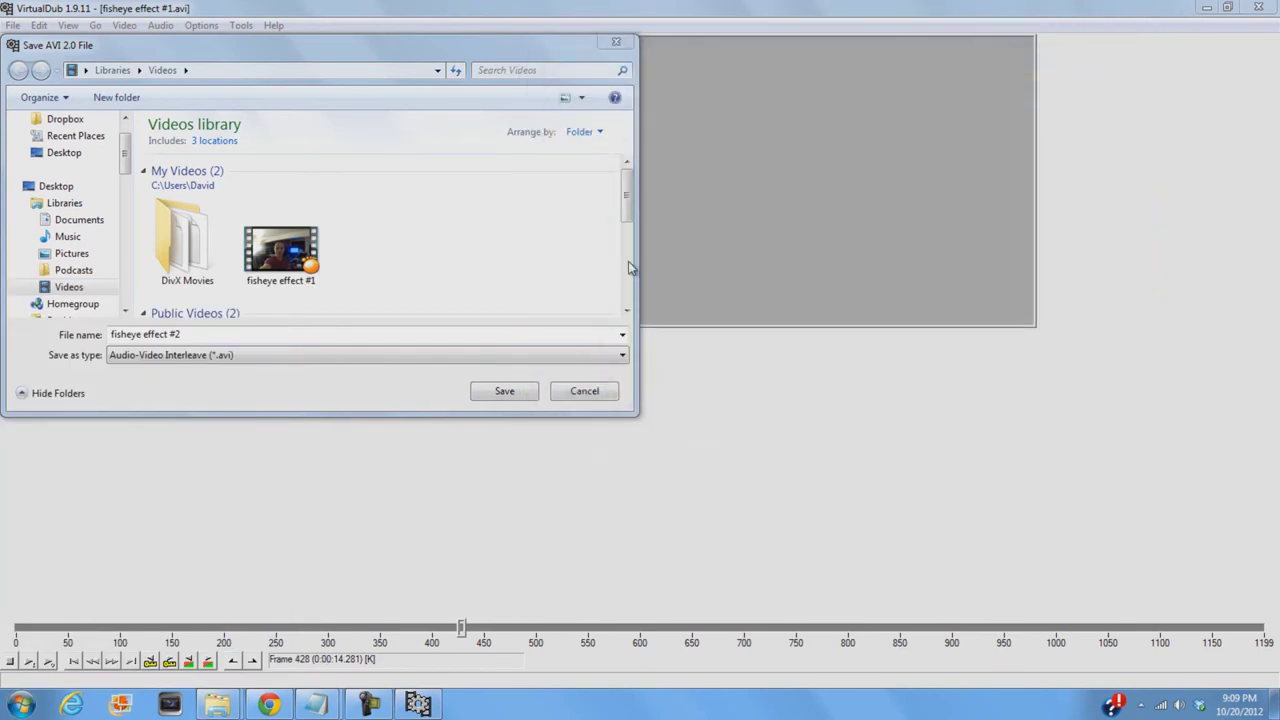
pyautogui.click(504, 391)
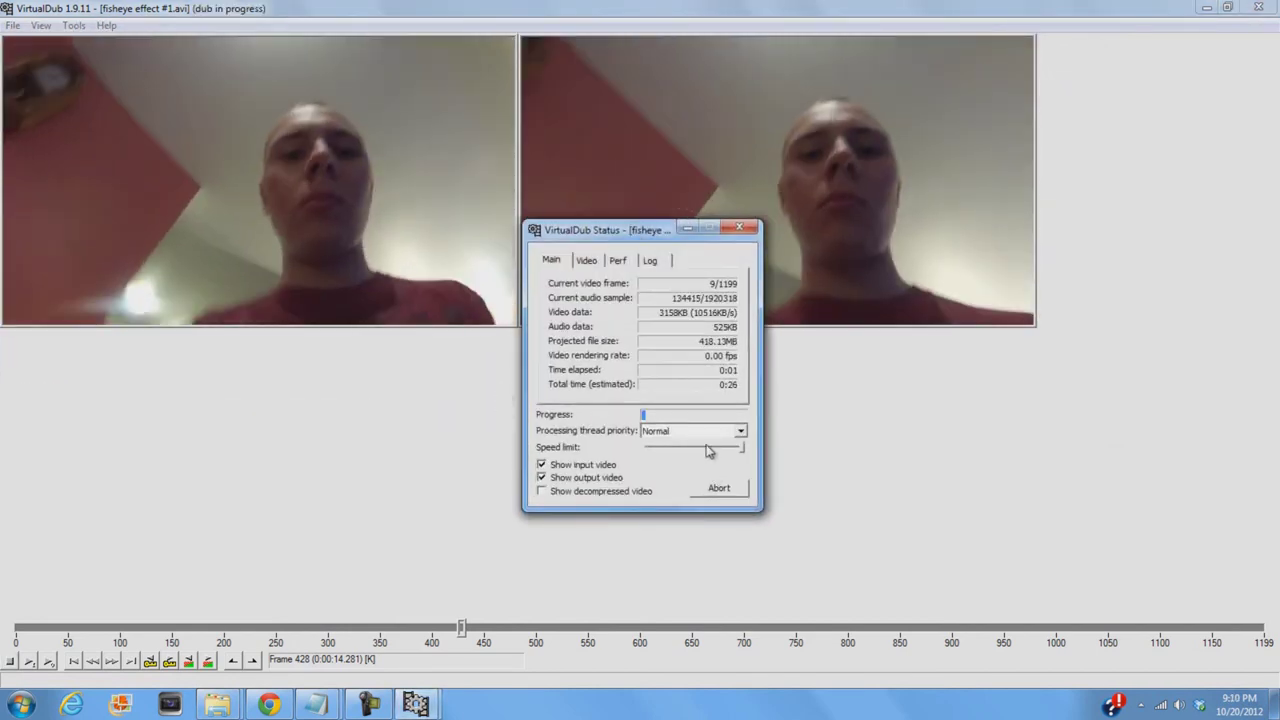
# Step: Set the render's processing thread priority to Highest
pyautogui.click(709, 432)
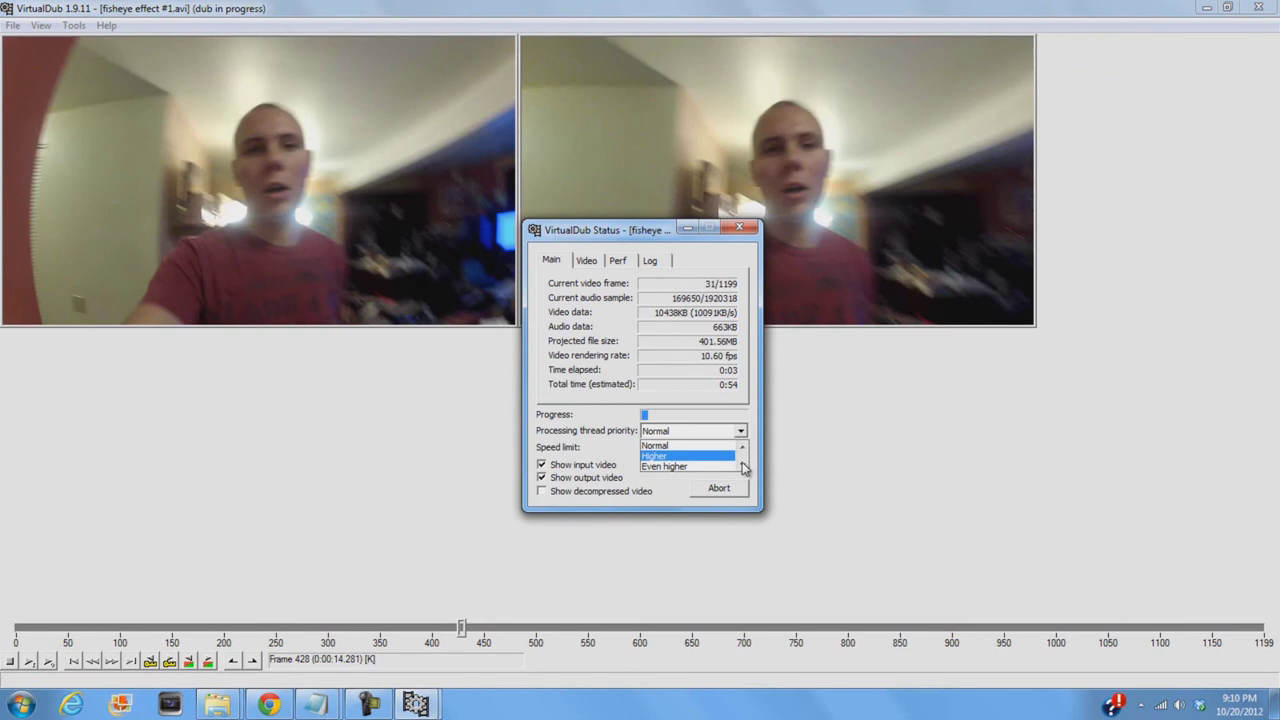
pyautogui.click(743, 467)
pyautogui.click(718, 467)
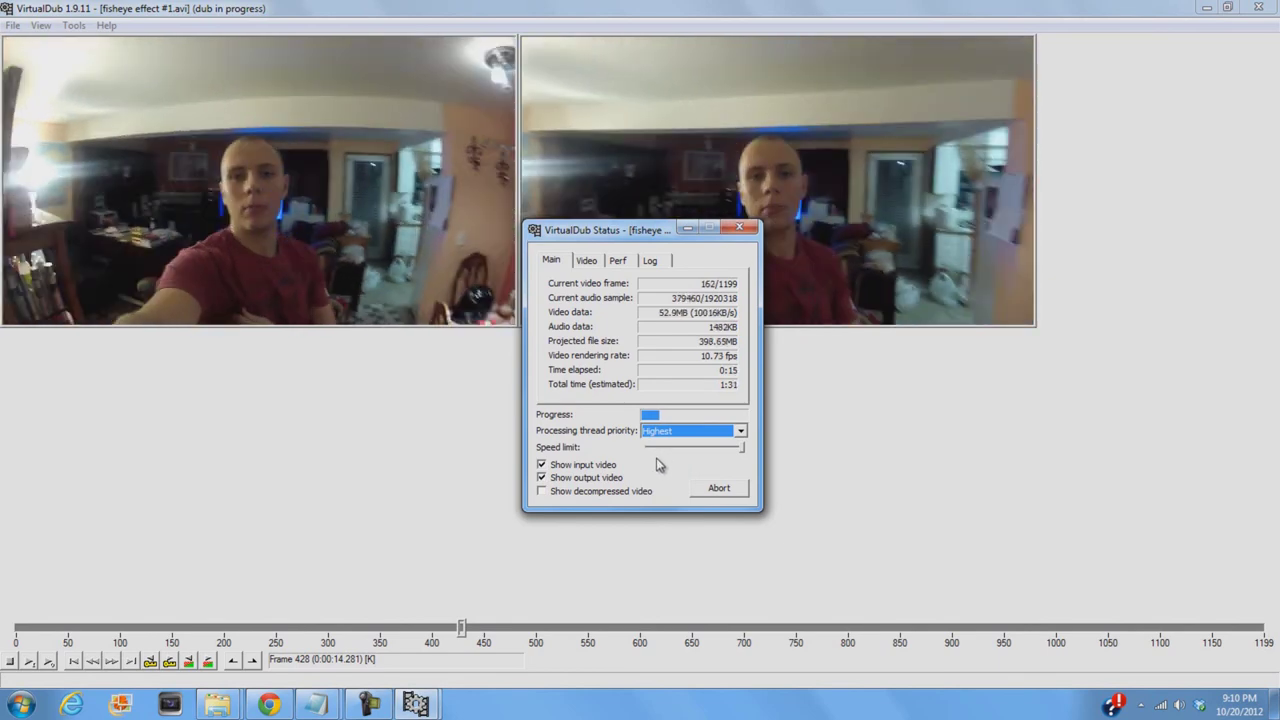
# Step: Minimize the VirtualDub main window and the Notepad settings notes
pyautogui.click(1206, 8)
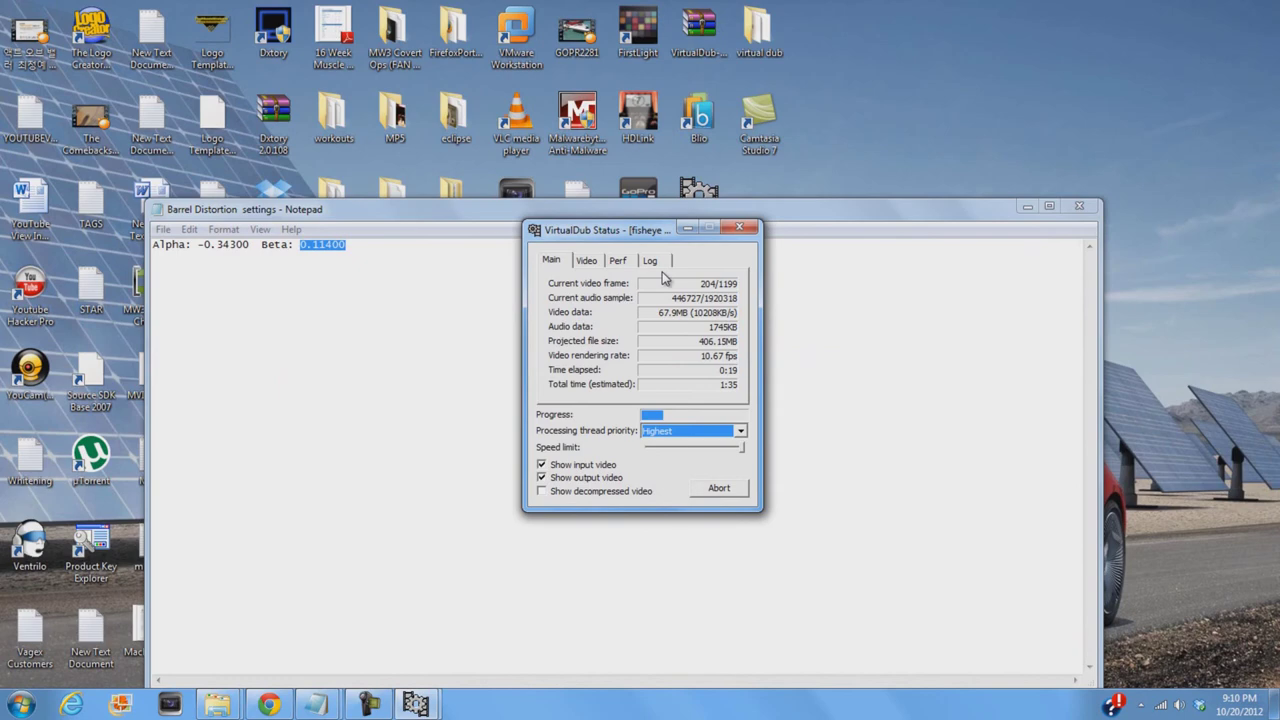
pyautogui.click(363, 256)
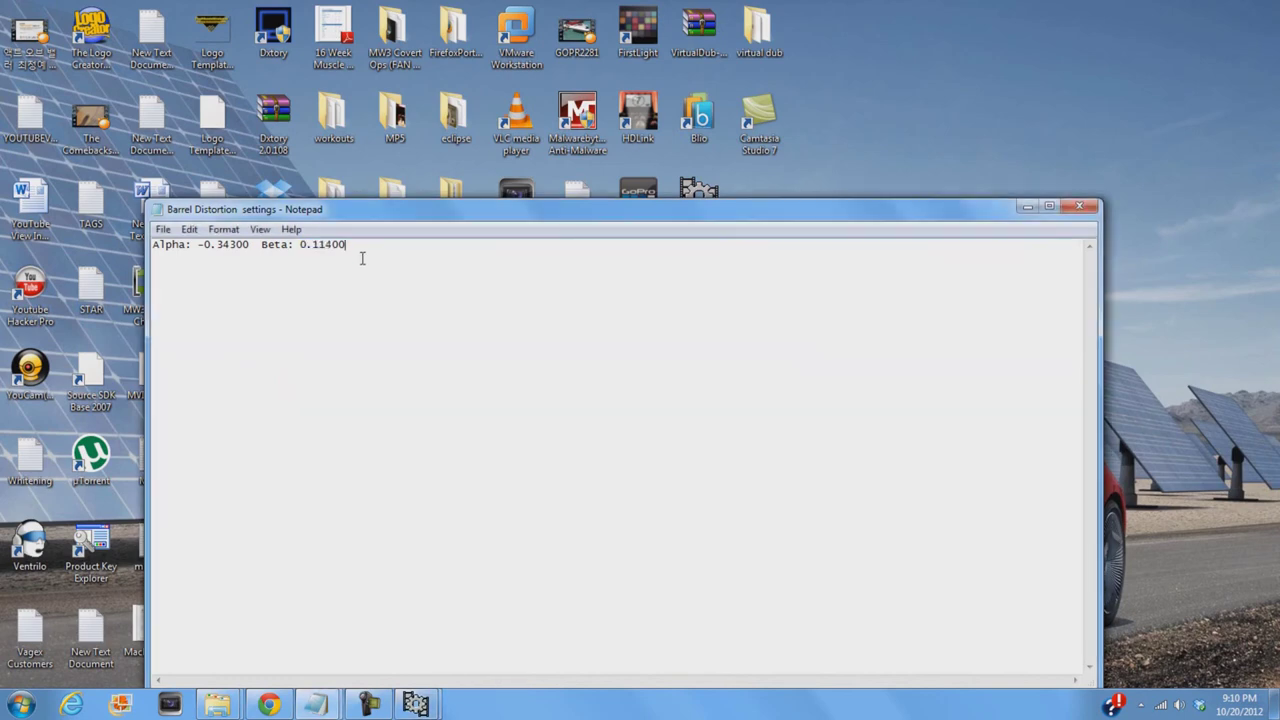
pyautogui.click(1025, 207)
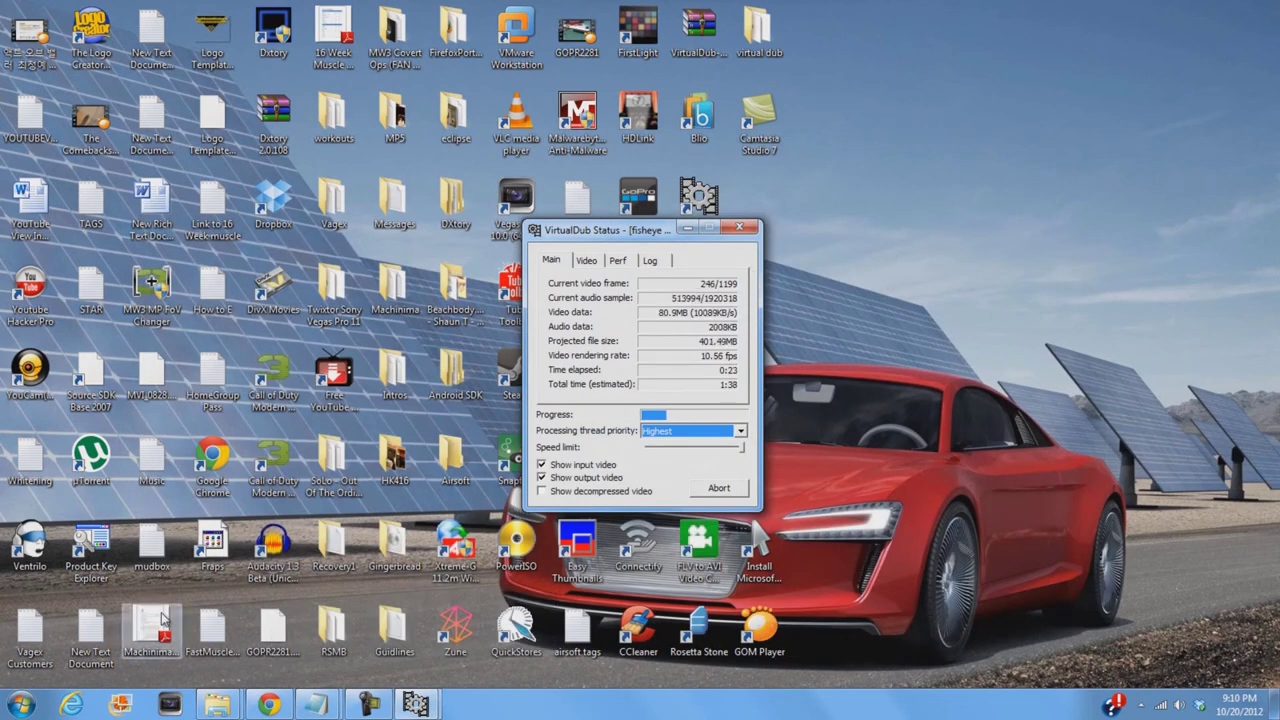